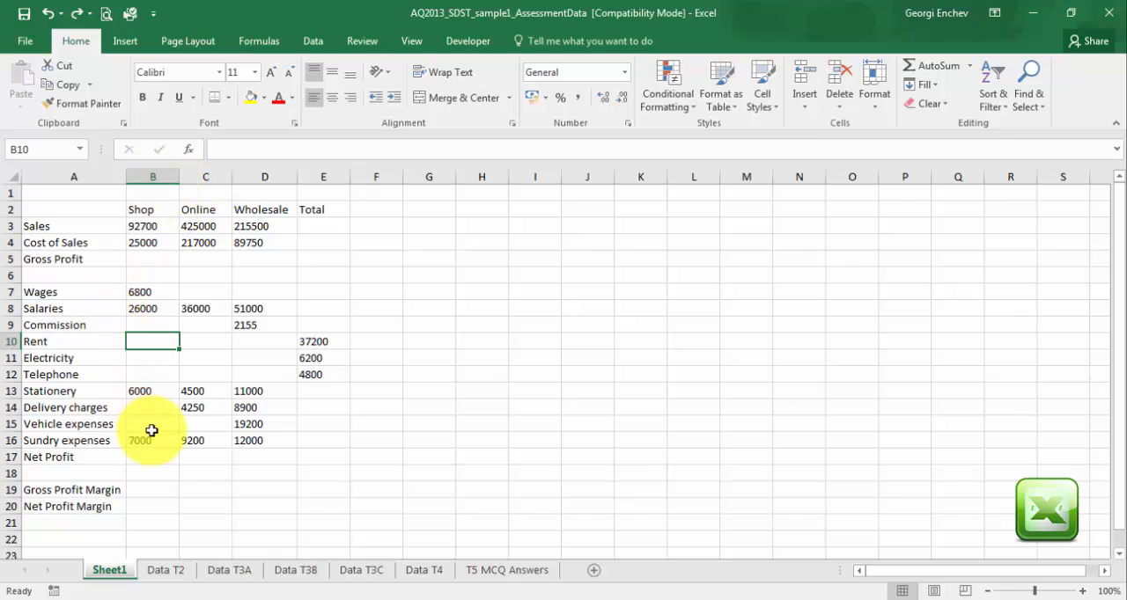
Calculate the Shop share of Rent in B10 as 30% of the total with =E10*30%.
type("=")
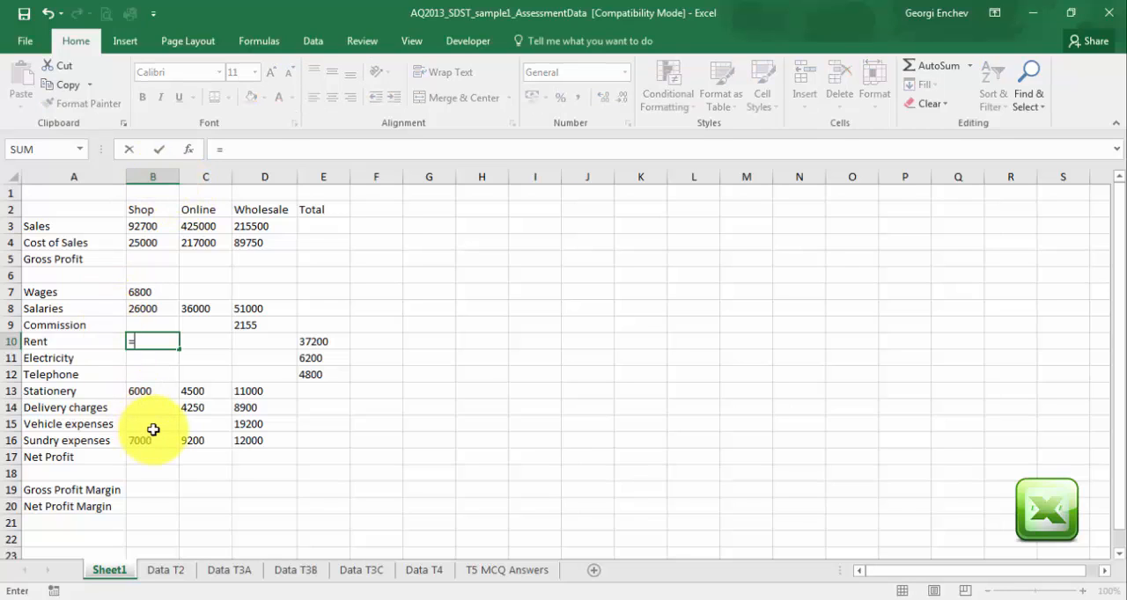
left_click(318, 343)
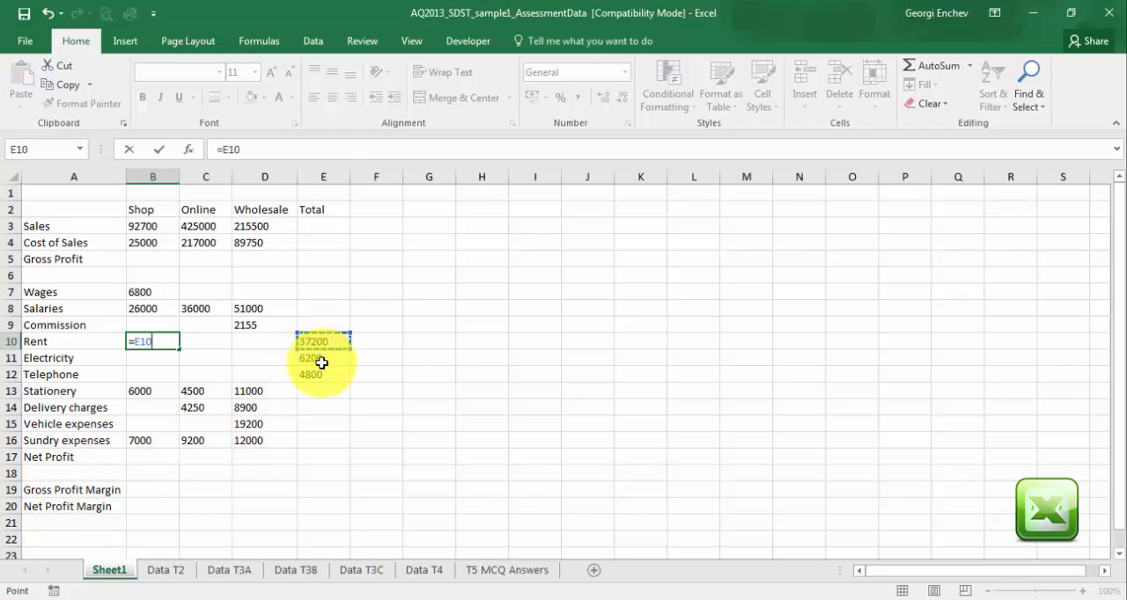
type("*30")
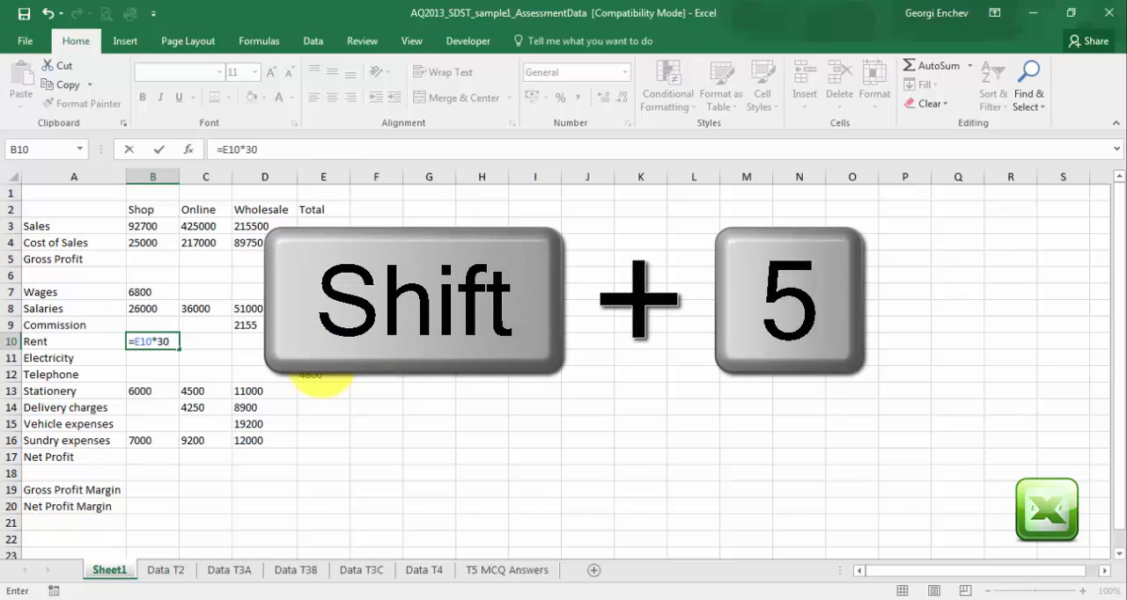
type("%")
key("Return")
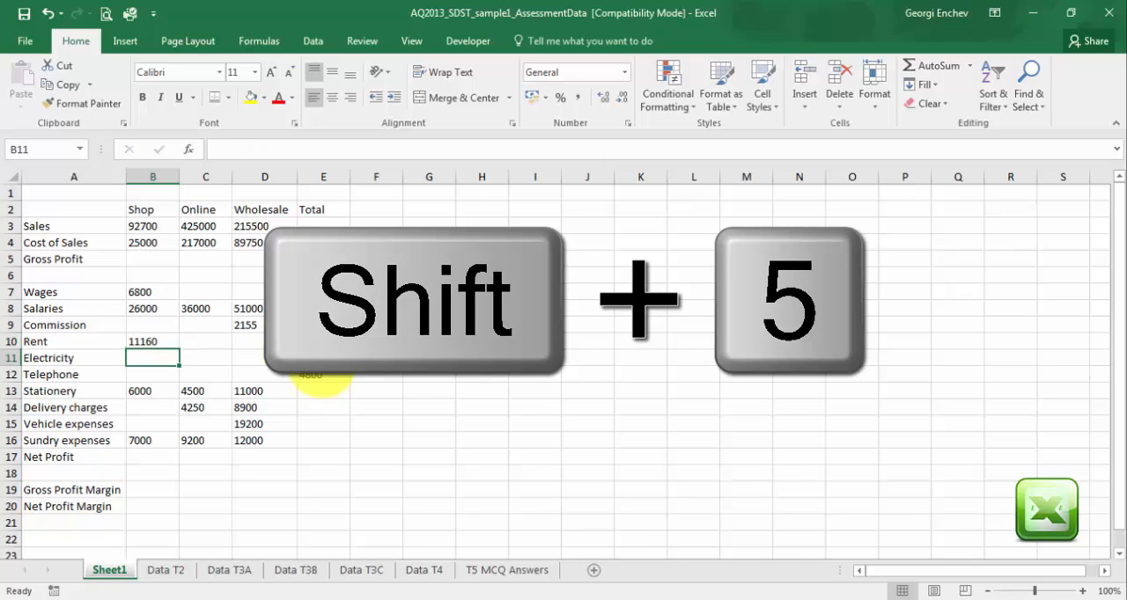
Calculate the Online share of Rent in C10 as 30% of the total with =E10*30%.
left_click(211, 341)
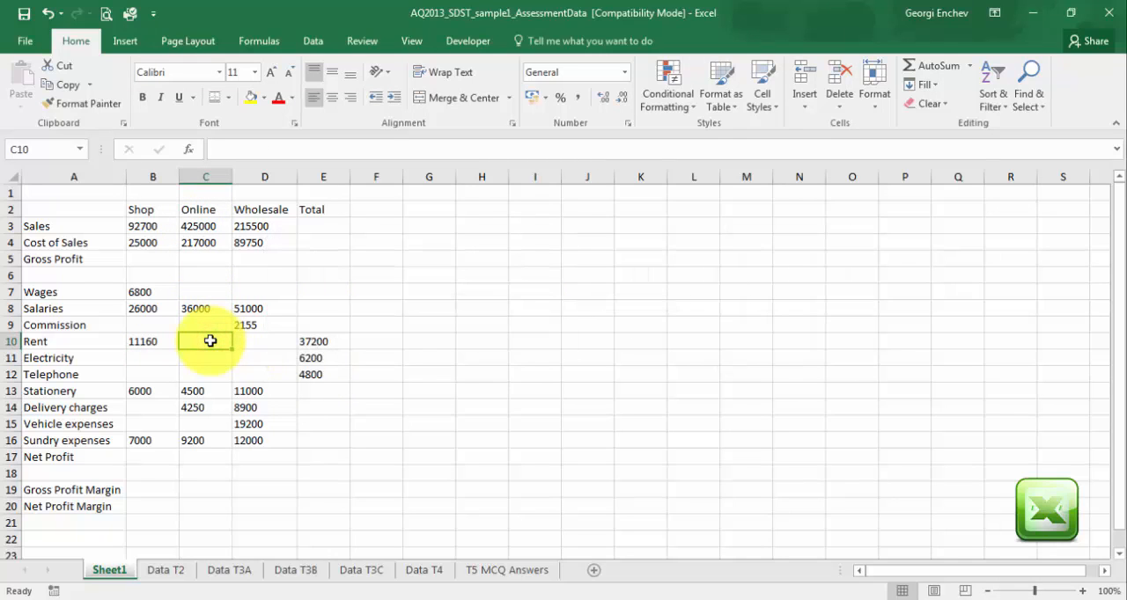
type("=")
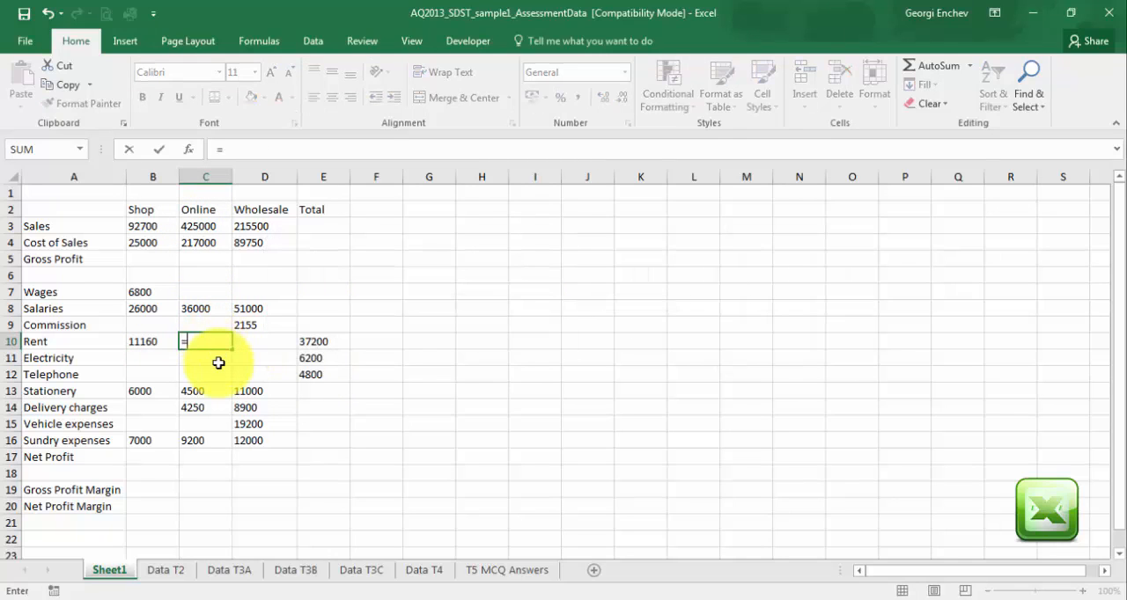
left_click(311, 343)
type("*")
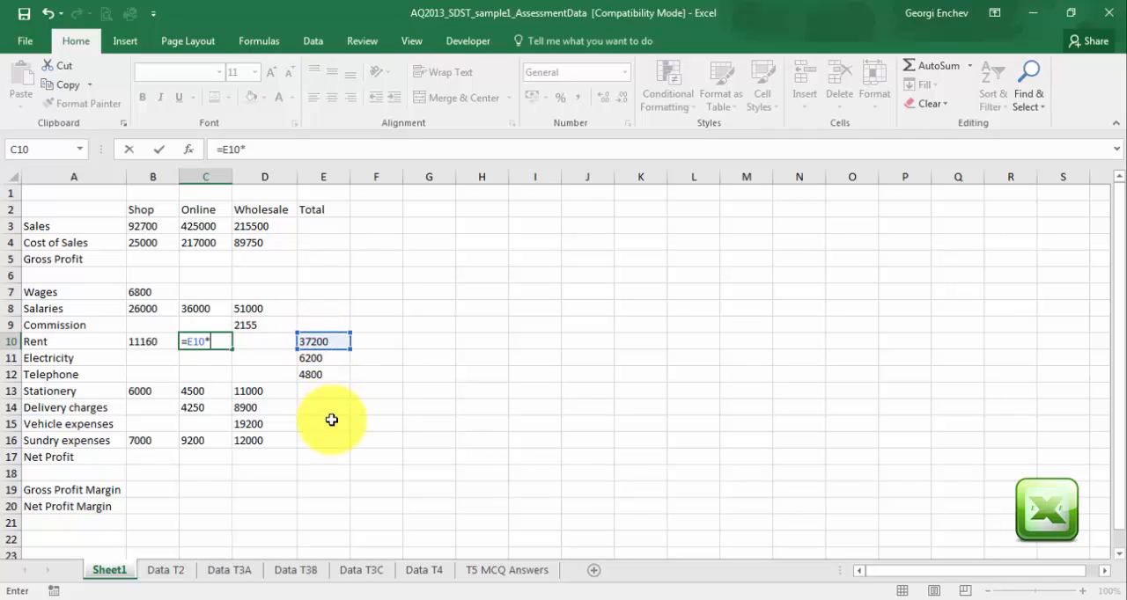
type("30%")
key("Return")
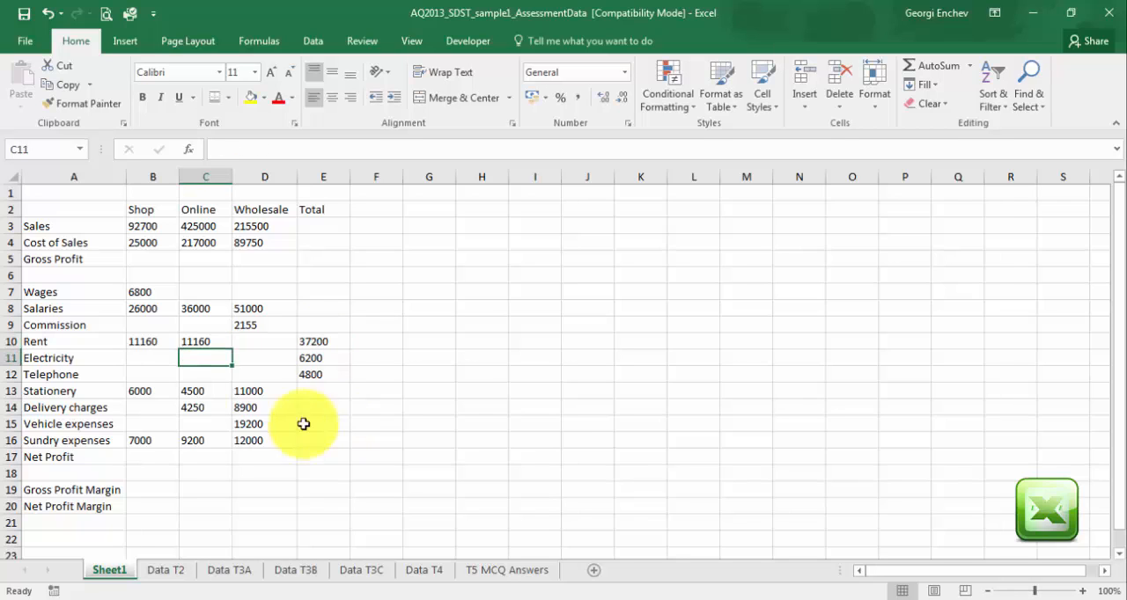
Calculate the Wholesale share of Rent in D10 as 40% of the total with =E10*40%.
left_click(255, 342)
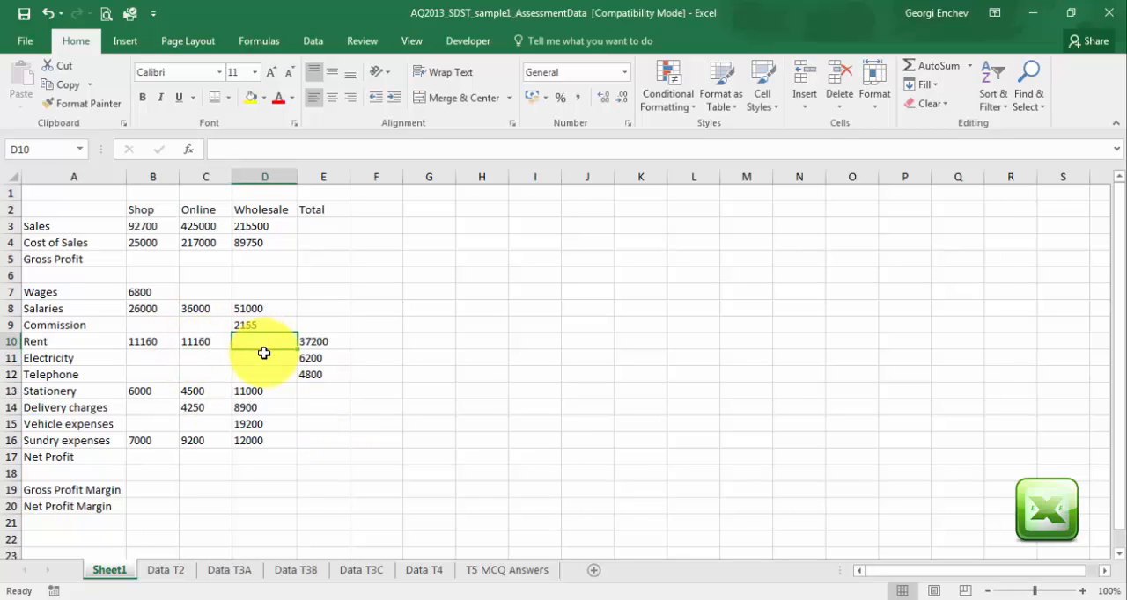
type("=")
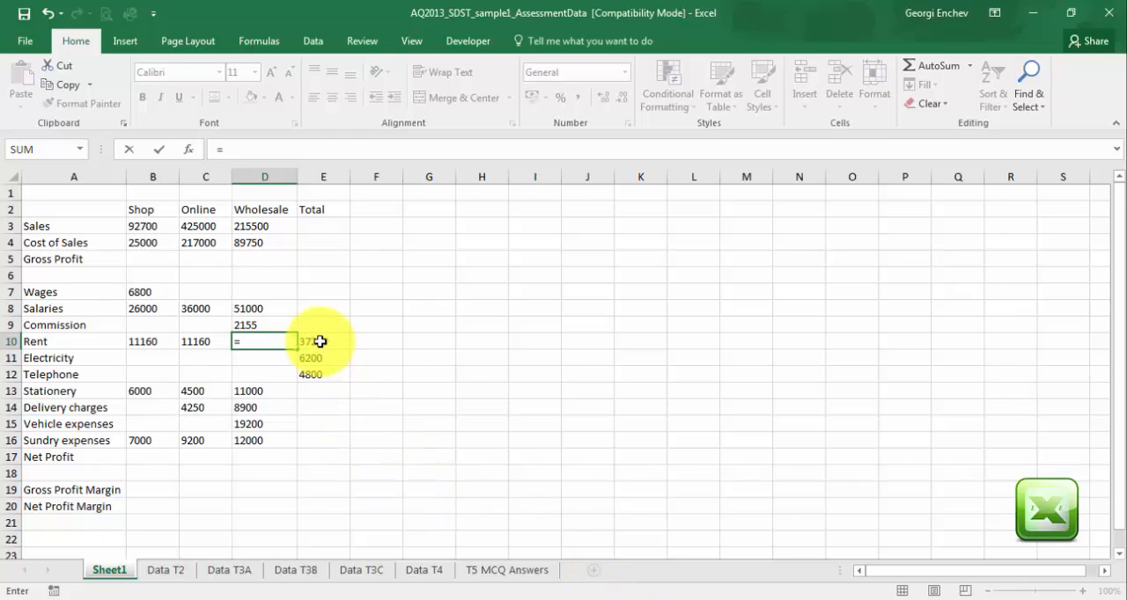
left_click(319, 342)
type("*40")
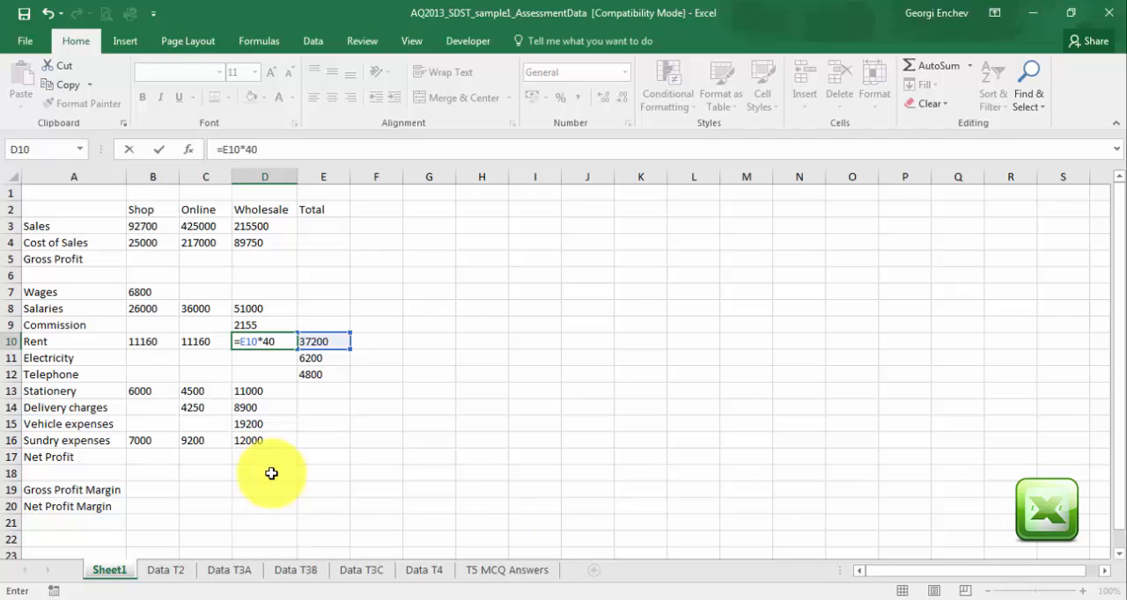
type("%")
key("Return")
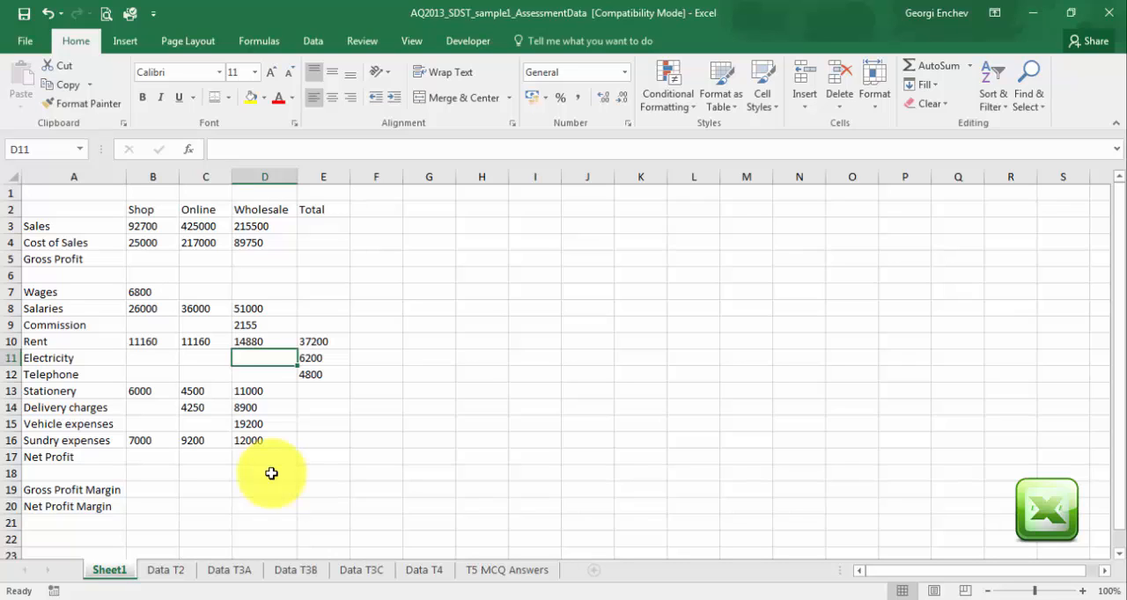
Calculate the Shop share of Electricity in B11 as 30% of the total with =E11*30%.
left_click(146, 357)
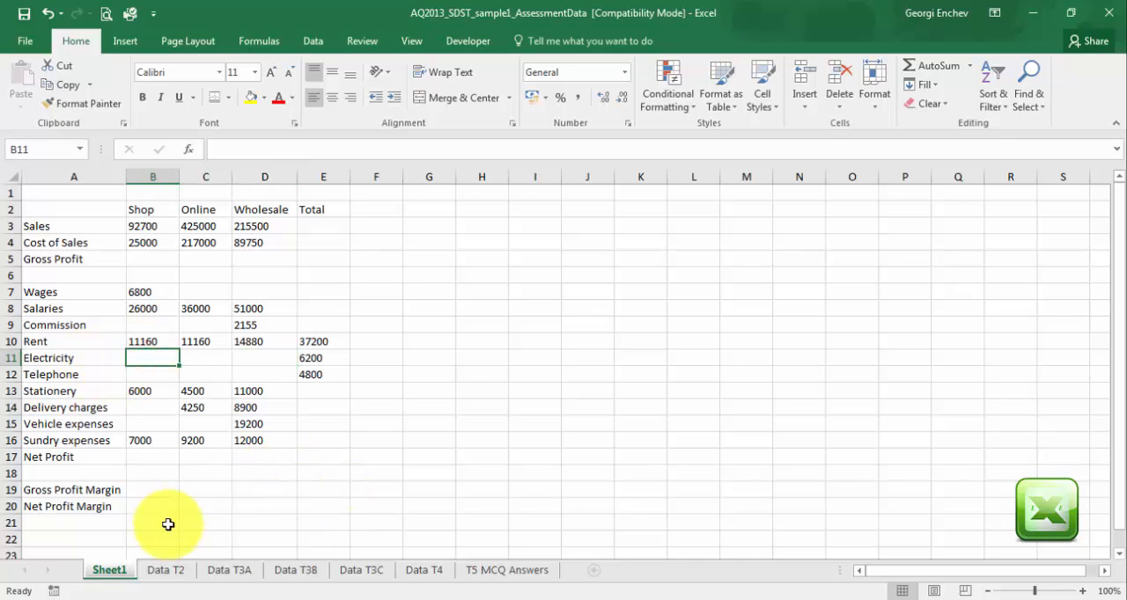
type("=")
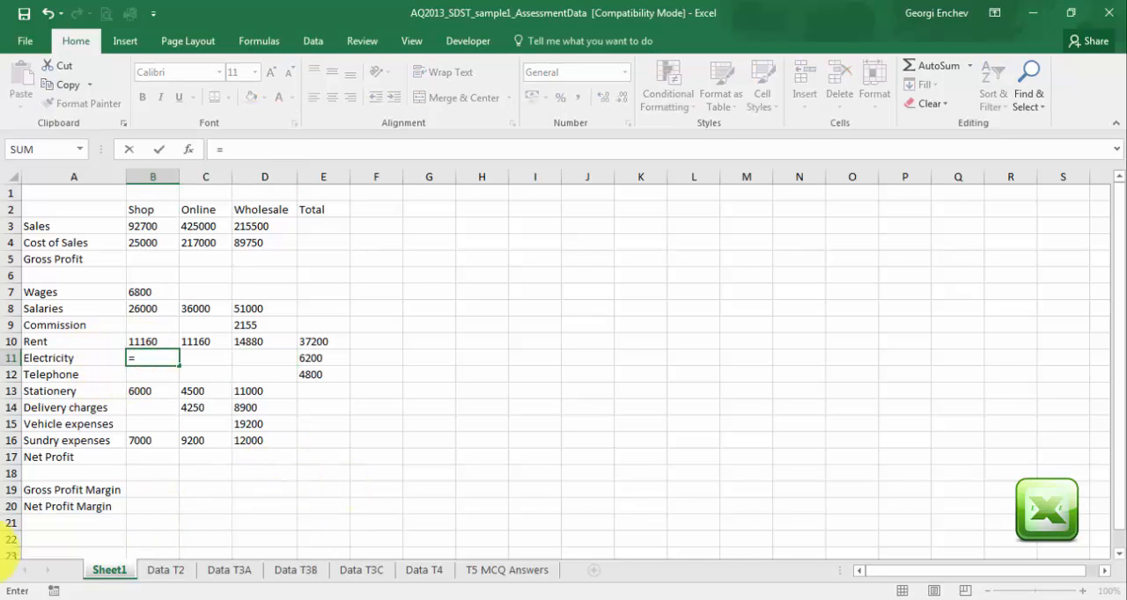
left_click(308, 358)
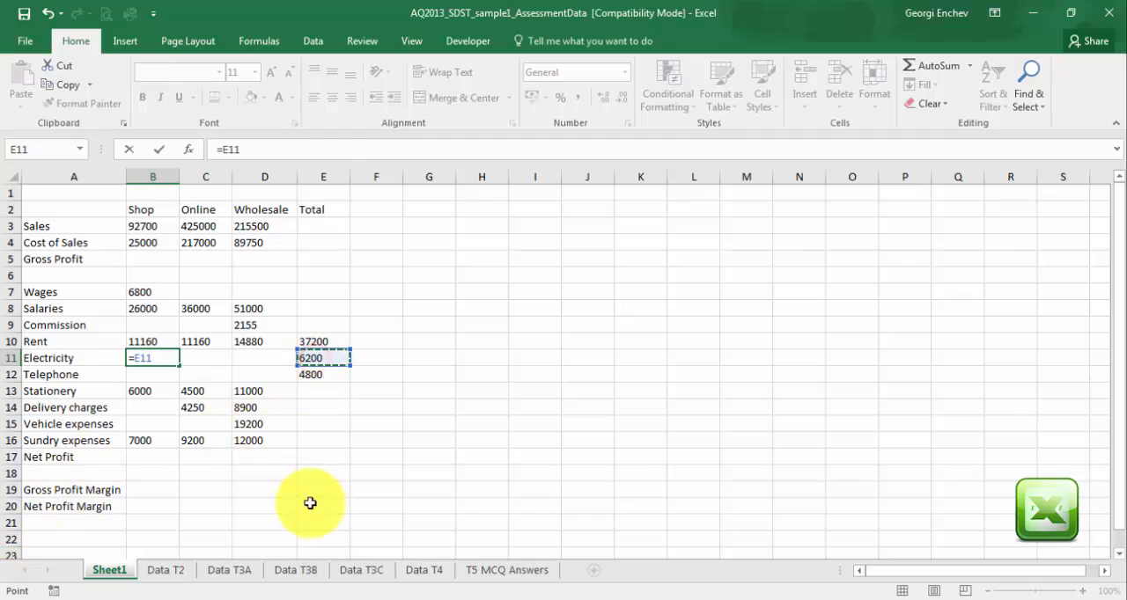
type("*30%")
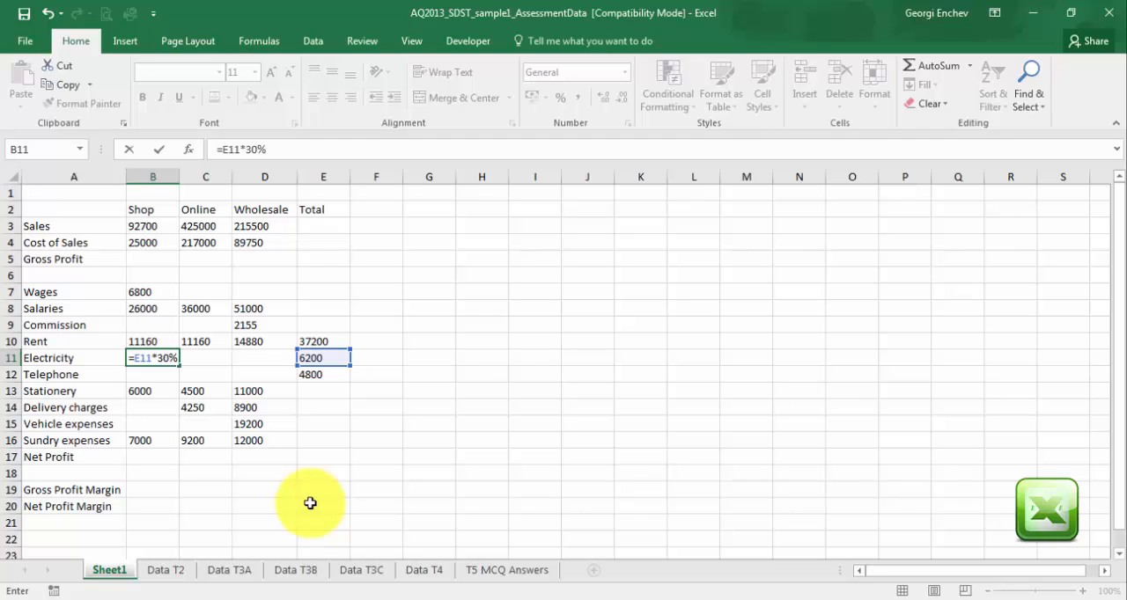
key("Return")
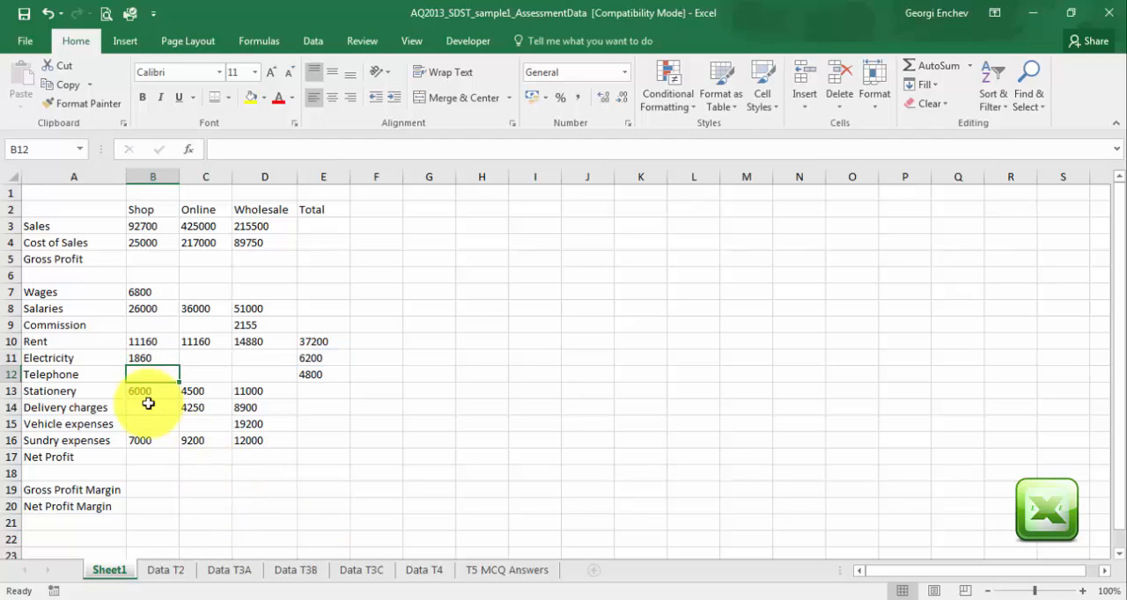
Calculate the Online share of Electricity in C11 as 30% of the total with =E11*30%.
left_click(190, 354)
type("=")
left_click(313, 358)
type("*30")
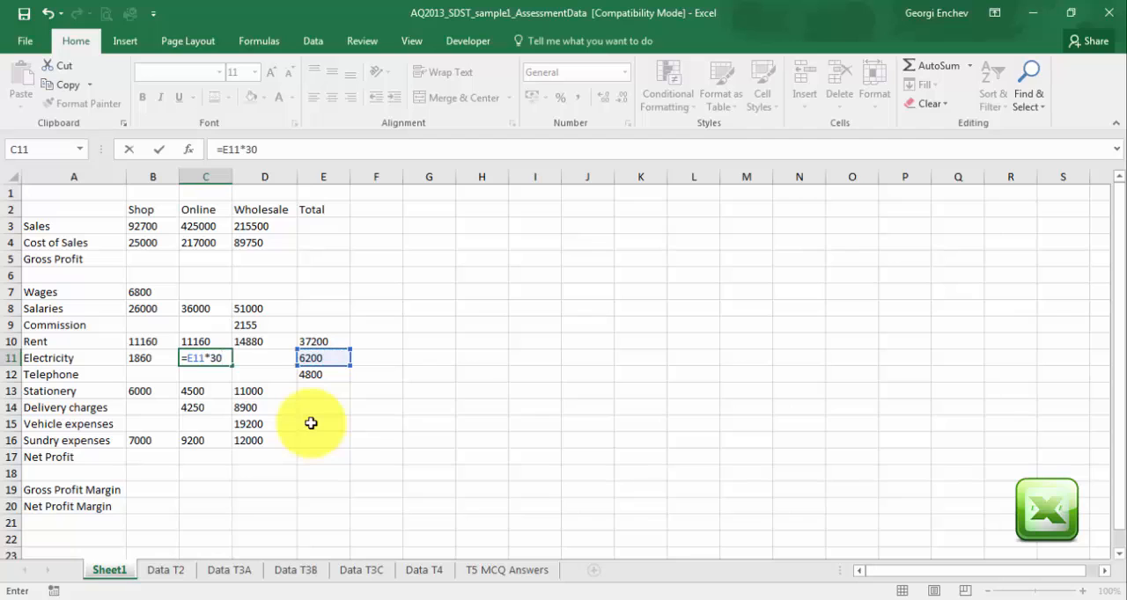
type("%")
key("Return")
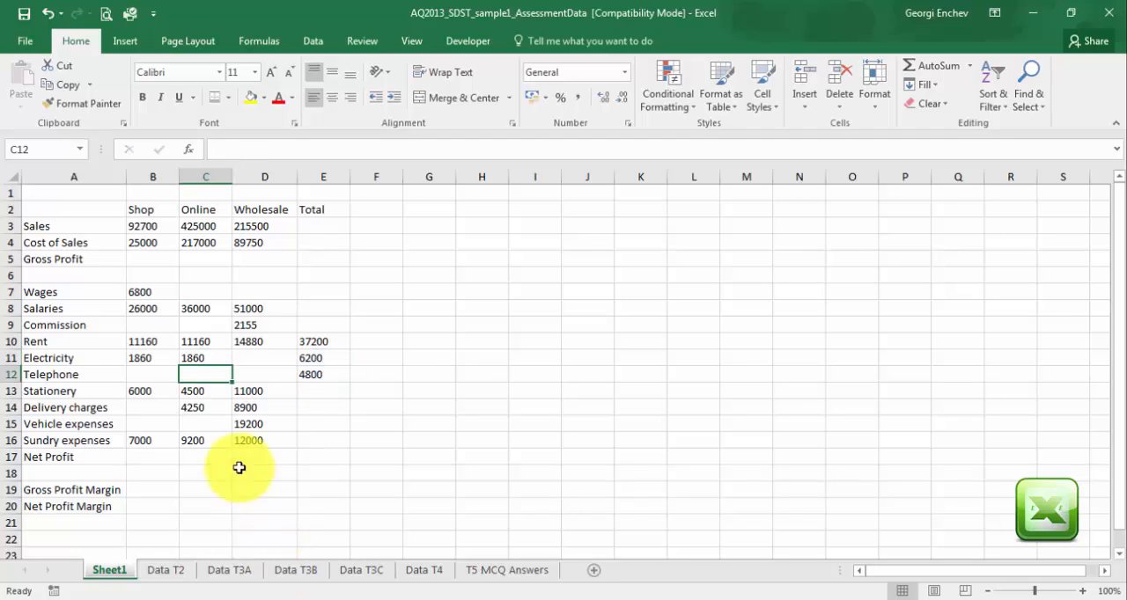
Calculate the Wholesale share of Electricity in D11 as 40% of the total with =E11*40%.
left_click(253, 358)
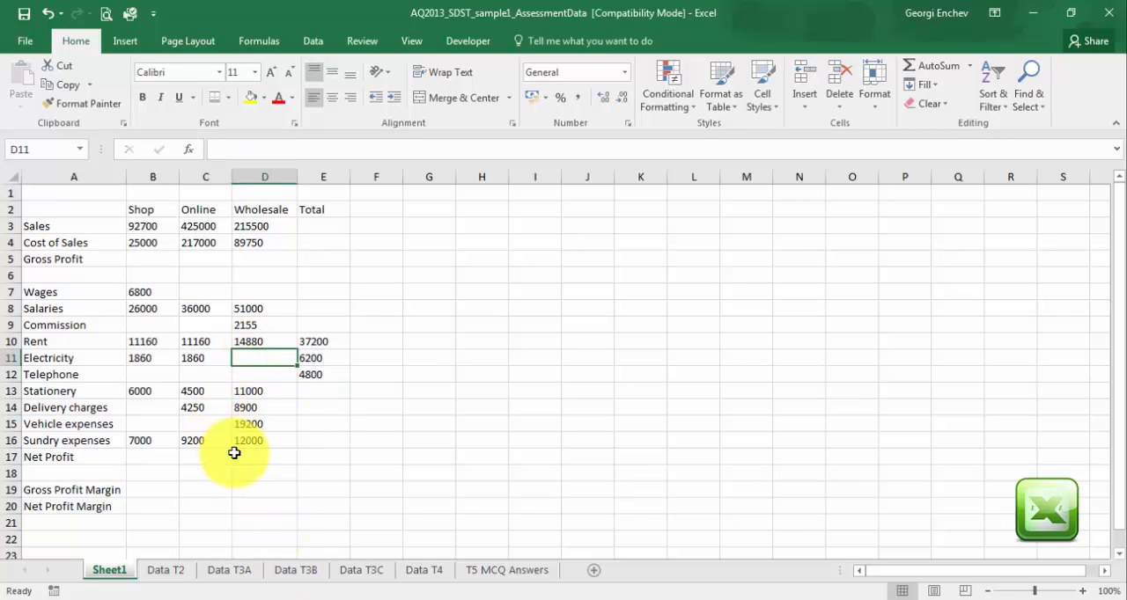
type("=")
left_click(323, 358)
type("*40")
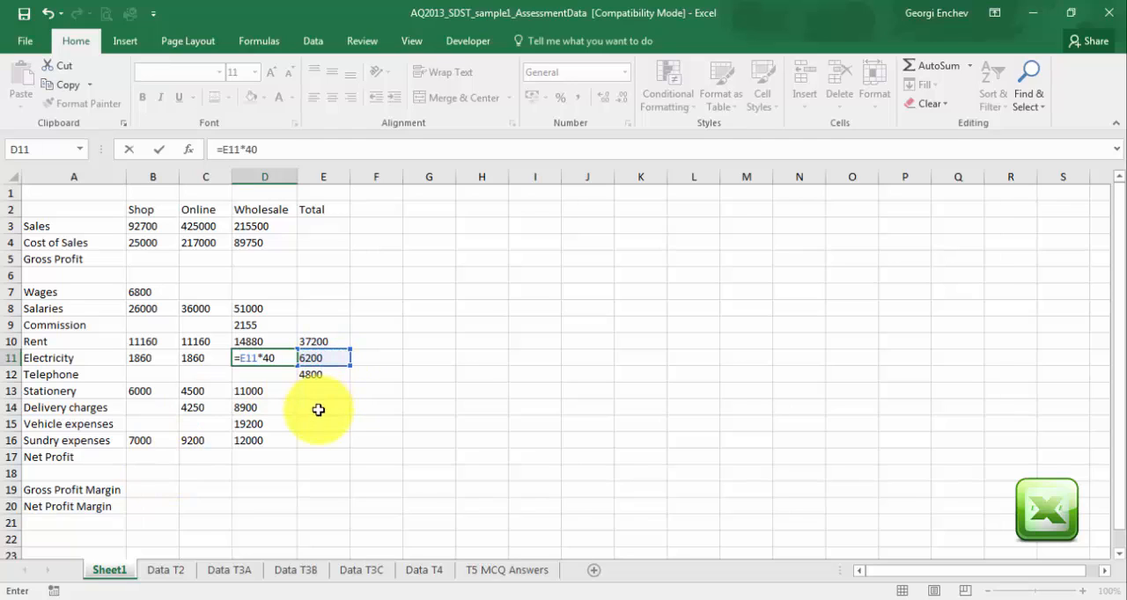
type("%")
key("Return")
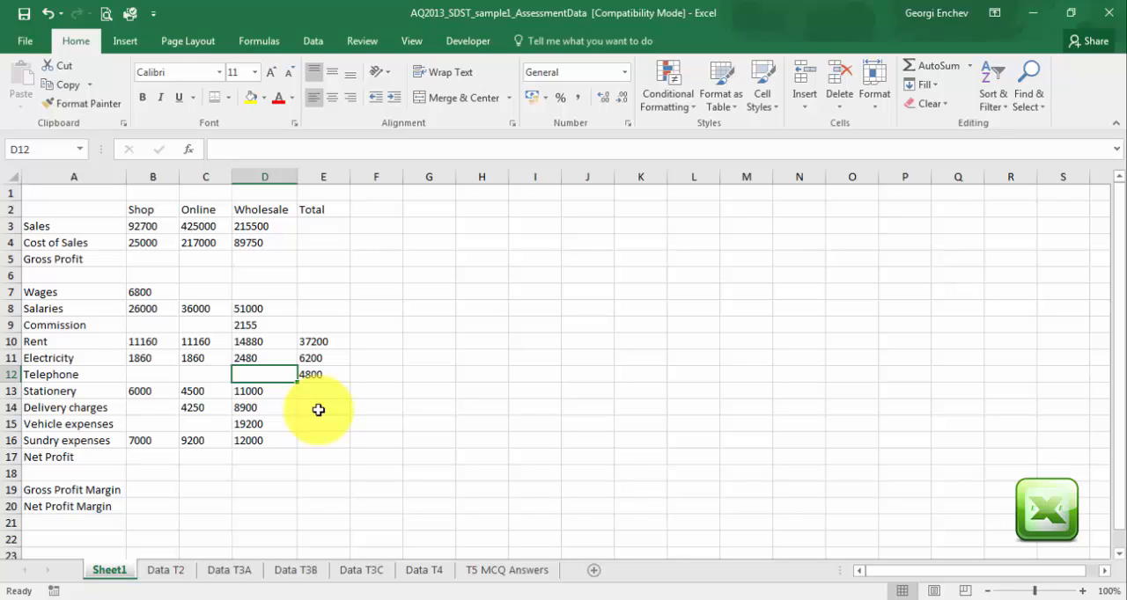
Calculate the Shop share of Telephone in B12 as 10% of the total with =E12*10%.
left_click(143, 375)
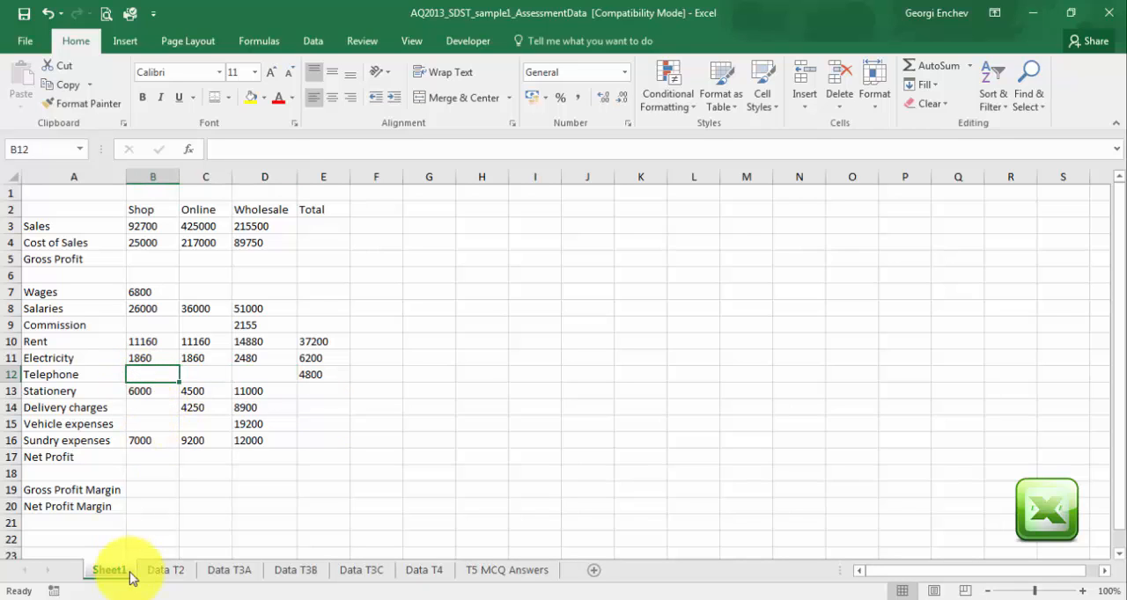
type("=")
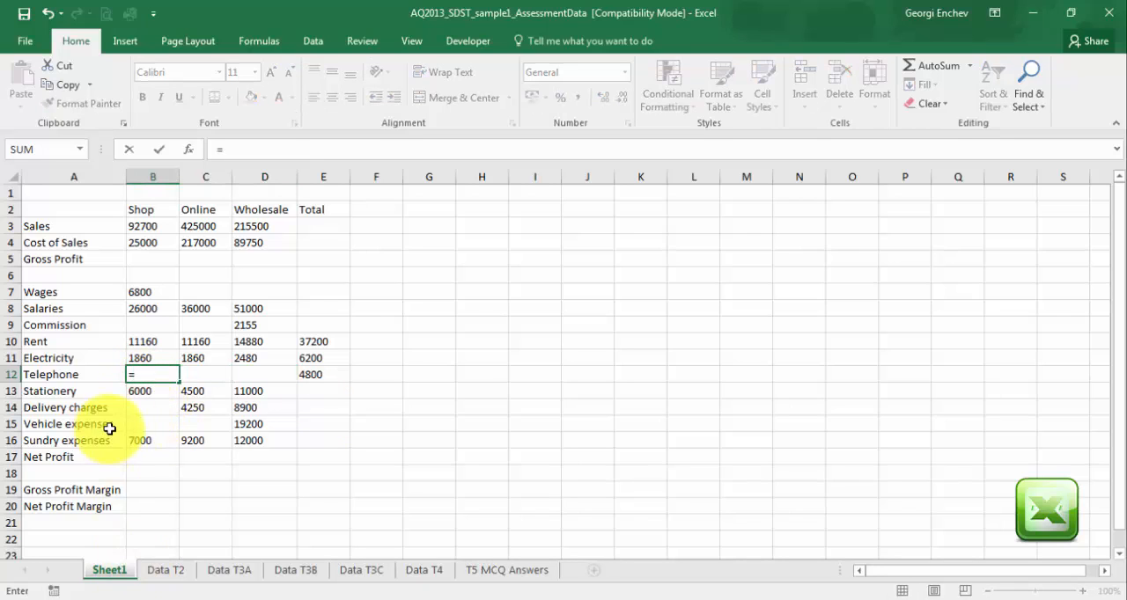
left_click(300, 378)
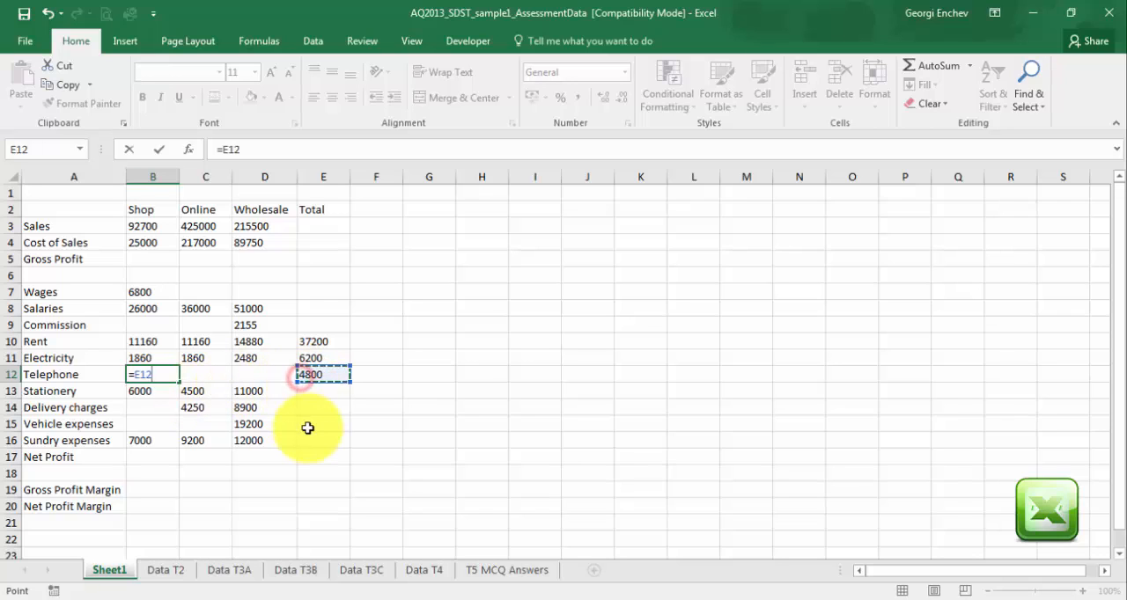
type("*")
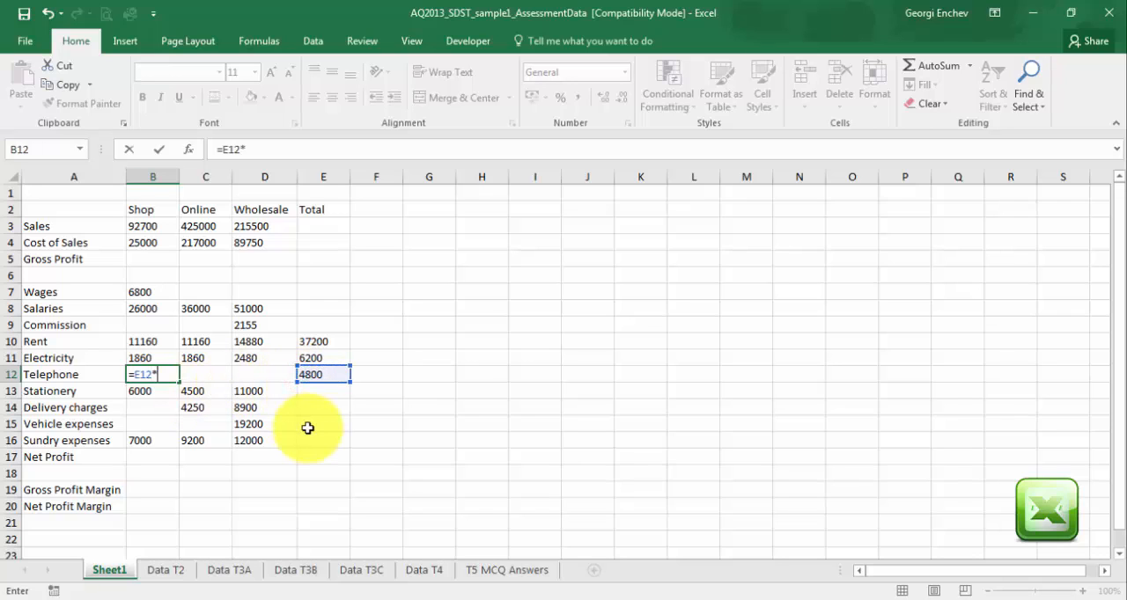
type("10%")
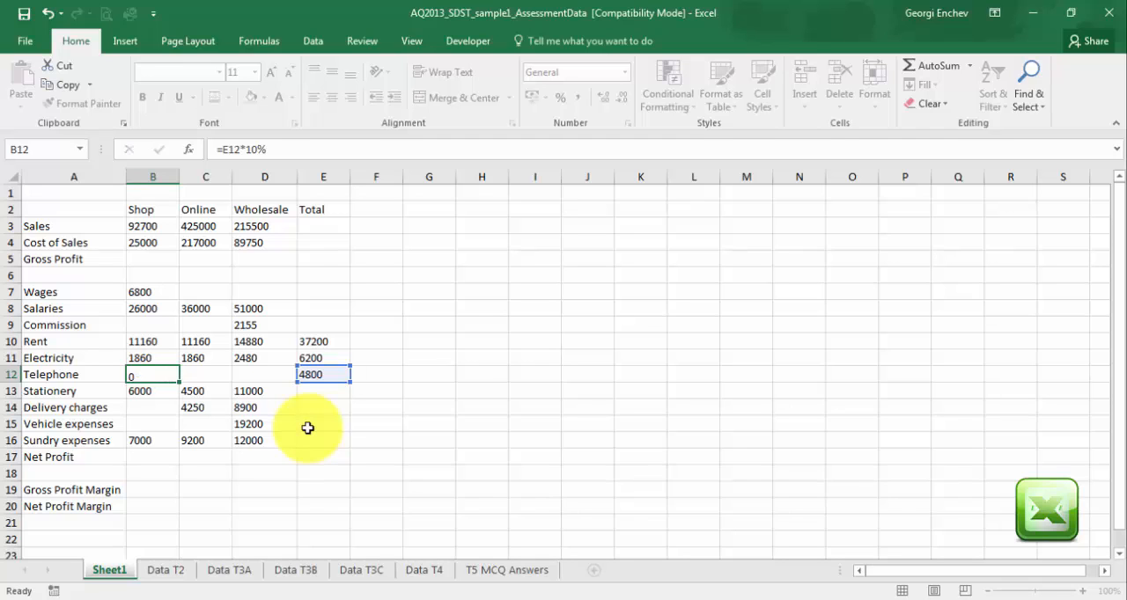
key("Return")
Calculate the Online share of Telephone in C12 as 60% of the total with =E12*60%.
left_click(192, 375)
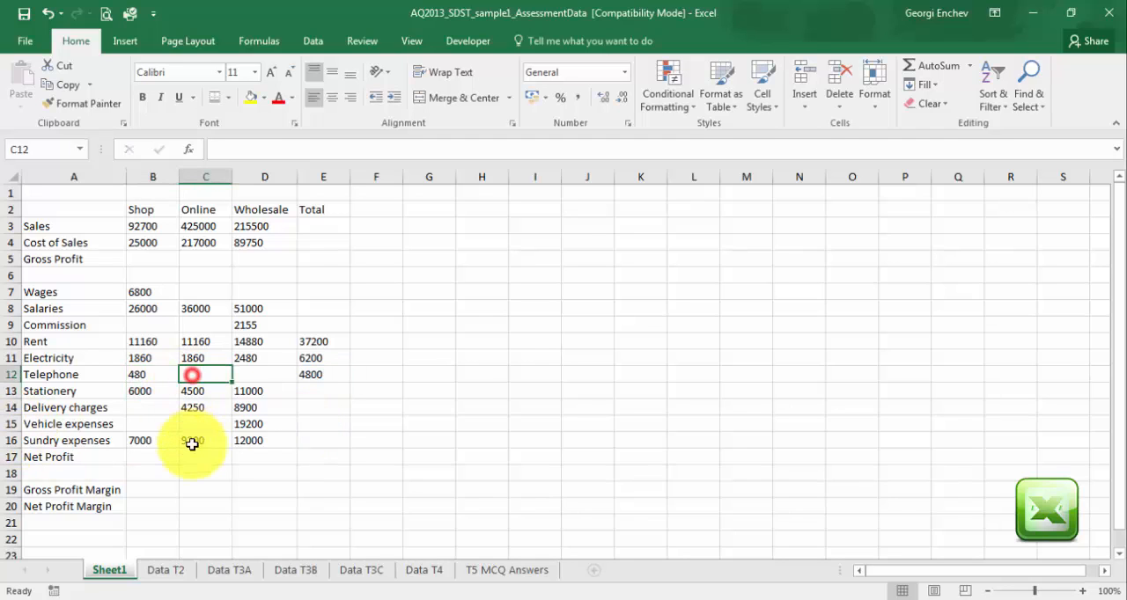
type("=")
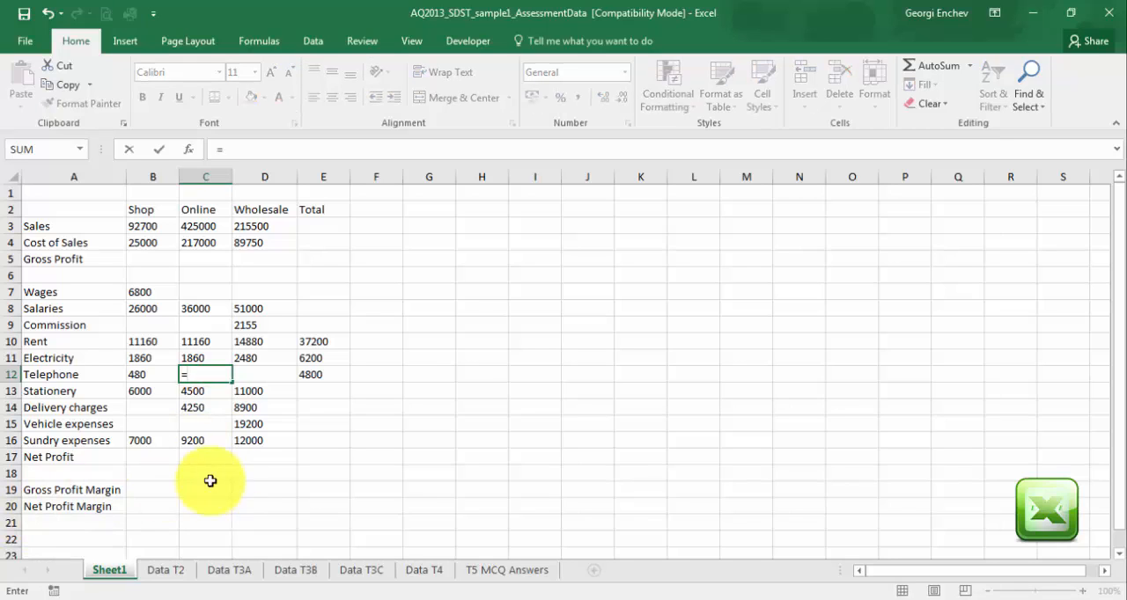
left_click(308, 375)
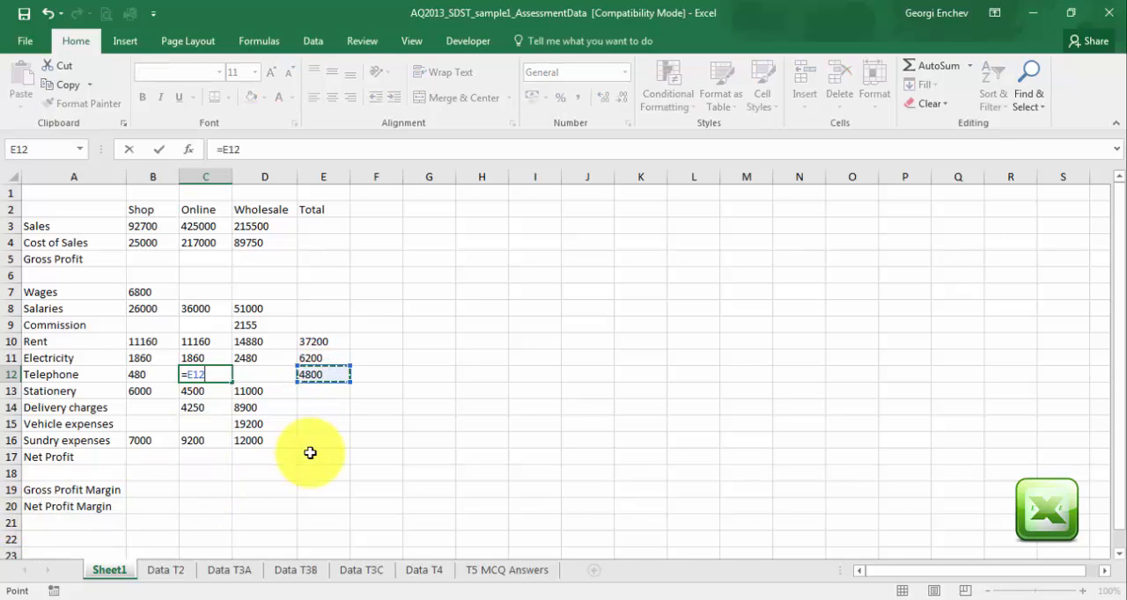
type("*60%")
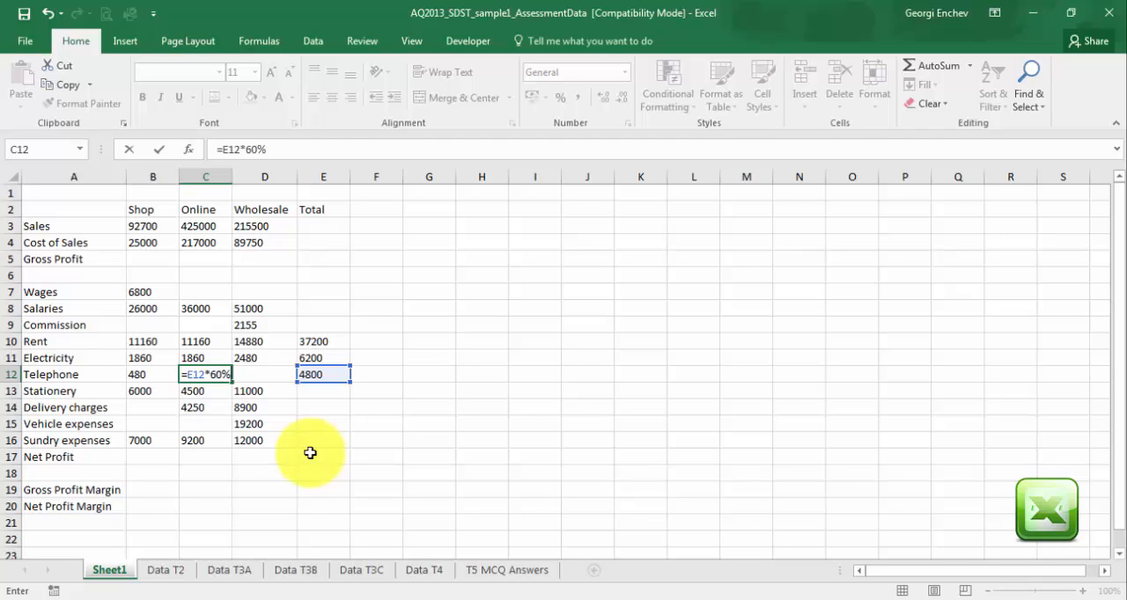
key("Return")
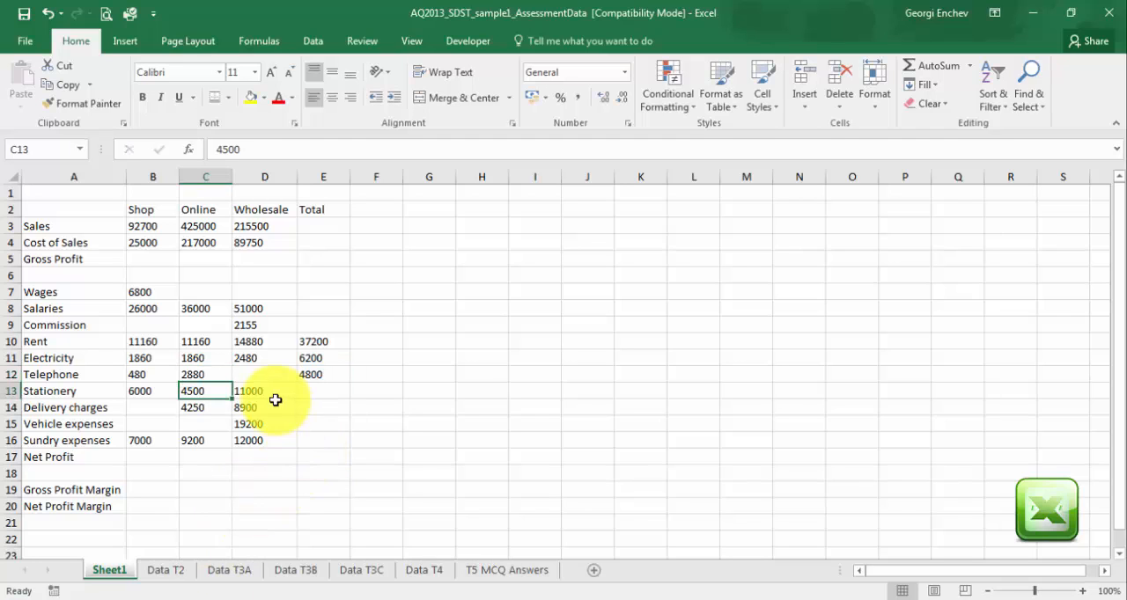
Calculate the Wholesale share of Telephone in D12 as 30% of the total with =E12*30%.
left_click(253, 375)
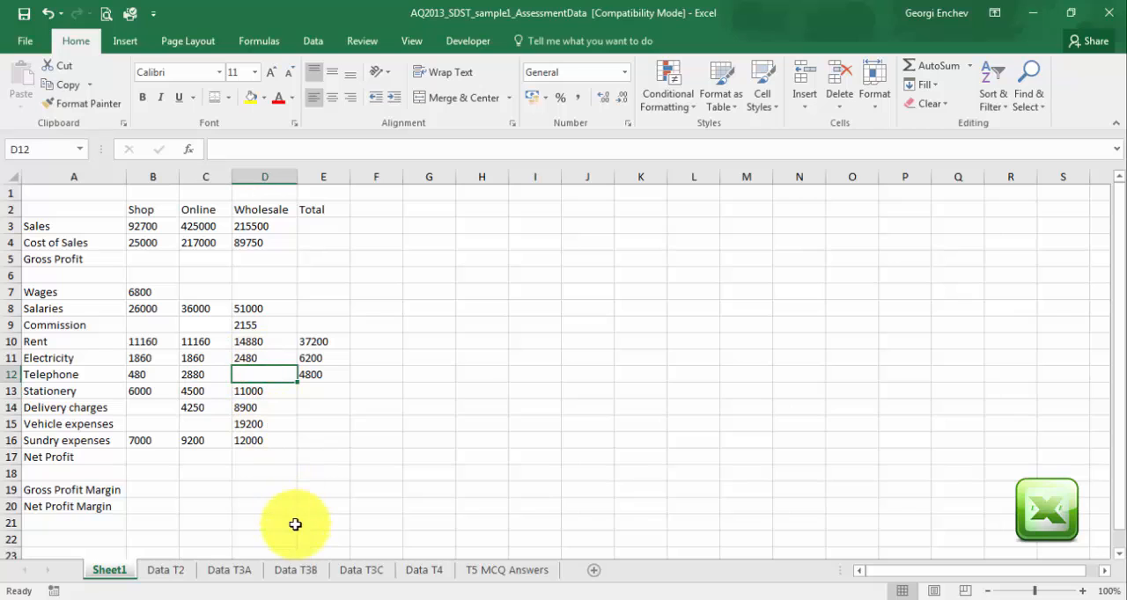
type("=")
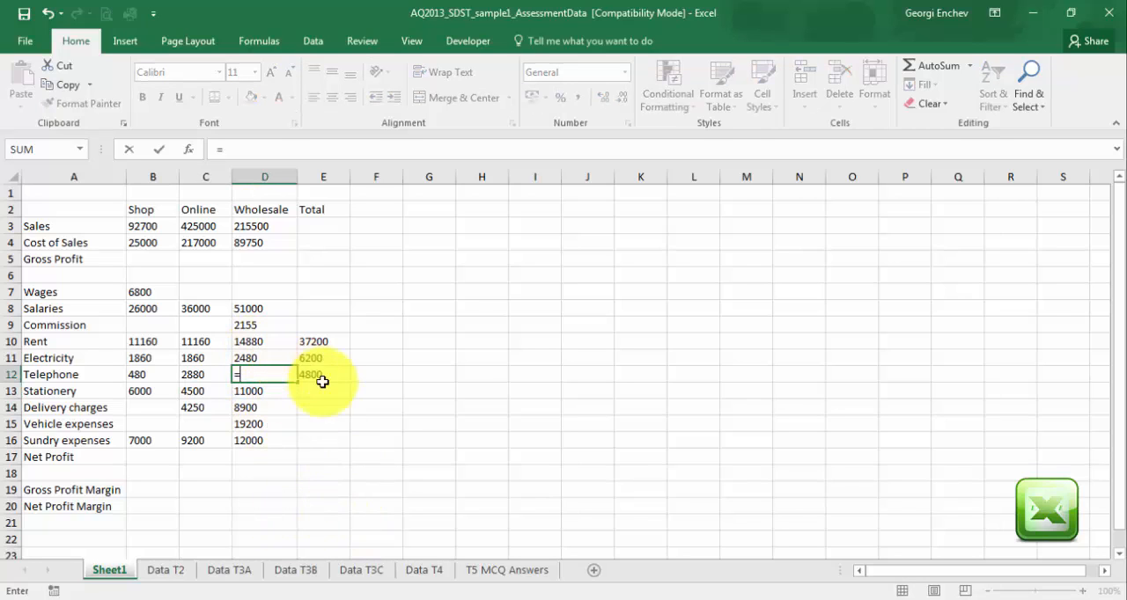
left_click(324, 375)
type("*3")
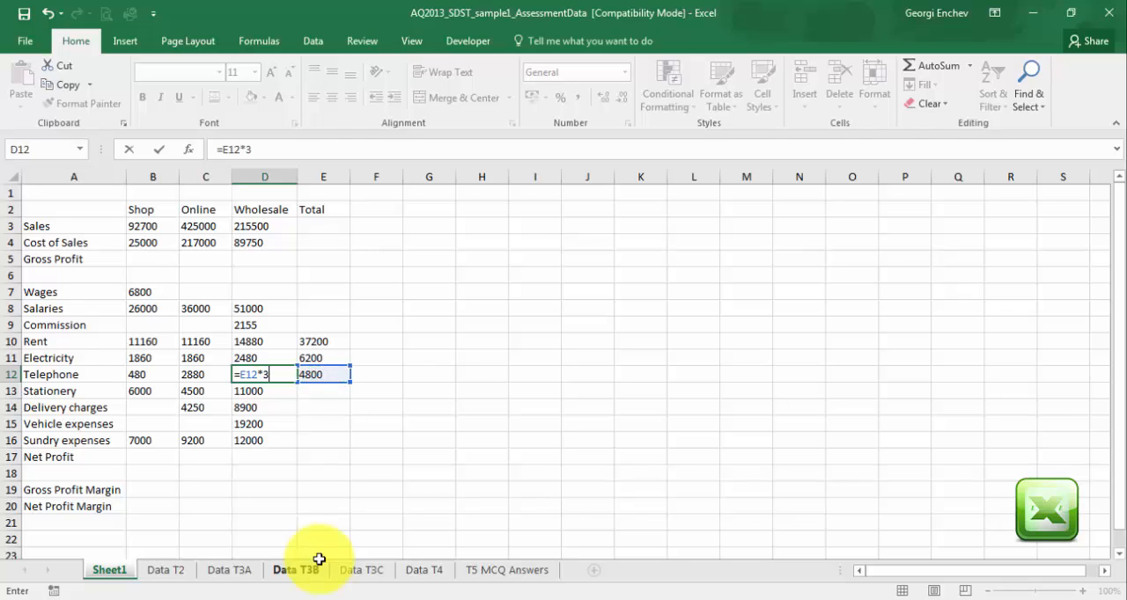
type("0%")
key("Return")
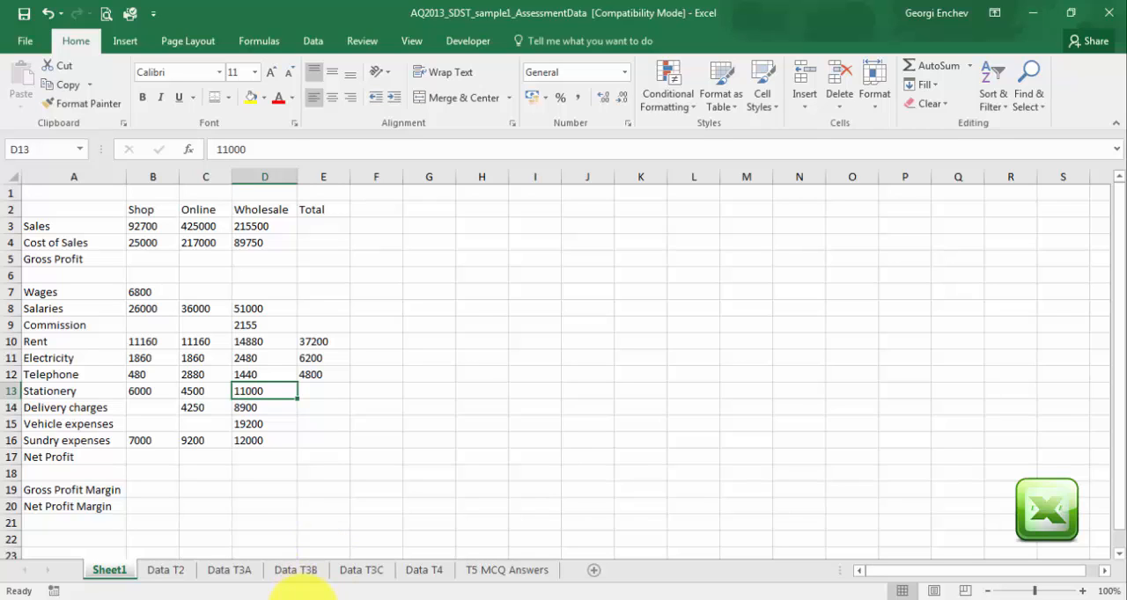
Total the Sales and Cost of Sales rows in E3 and E4 with =SUM(B3:D3) and =SUM(B4:D4).
left_click(328, 225)
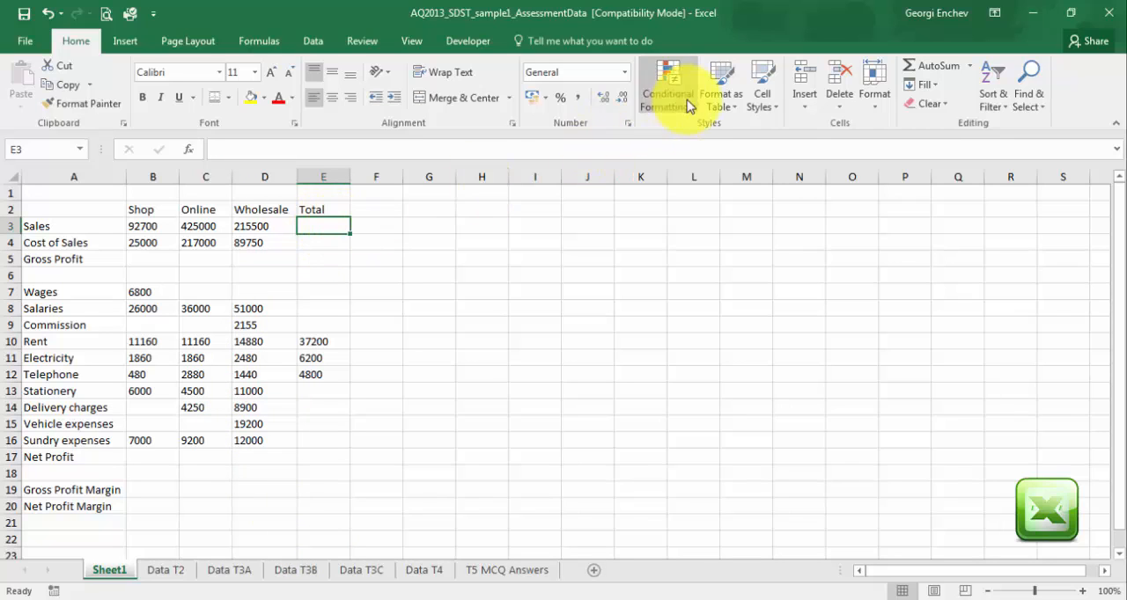
left_click(918, 67)
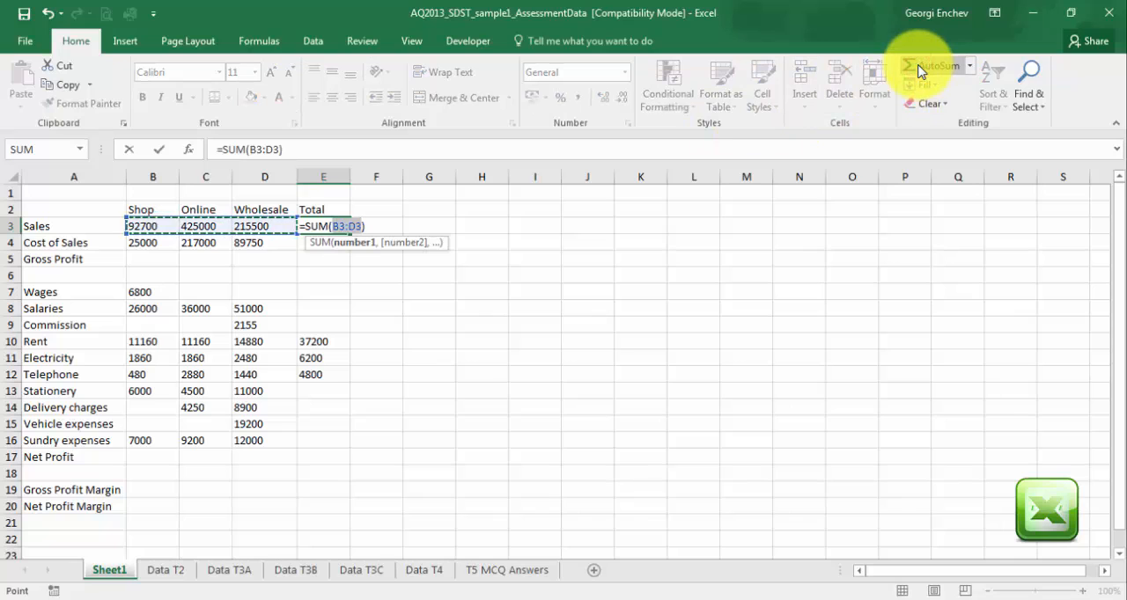
key("Return")
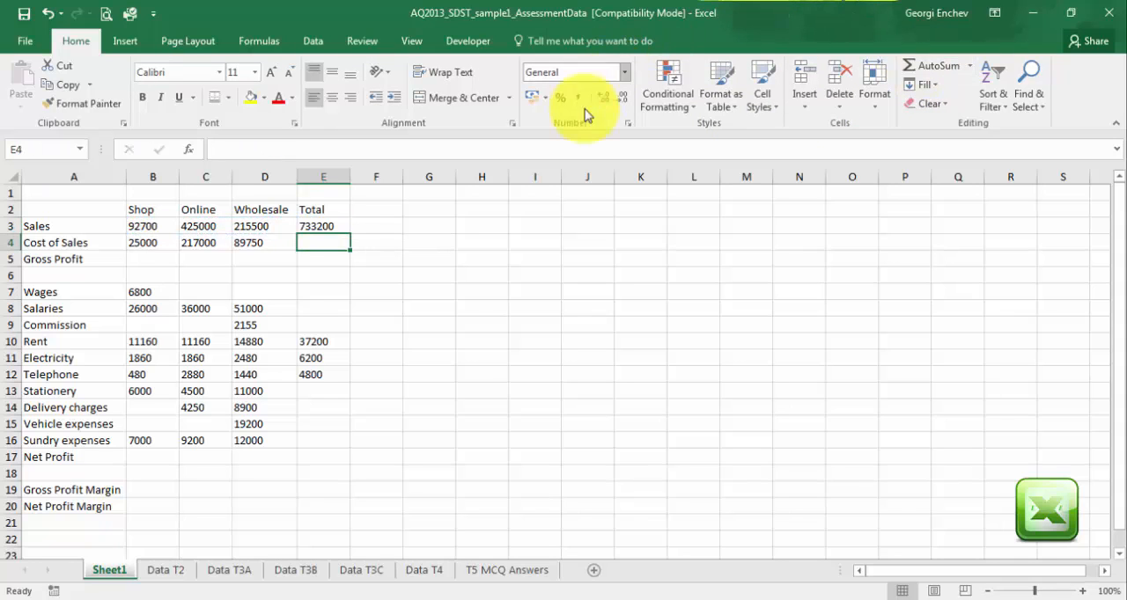
left_click(925, 63)
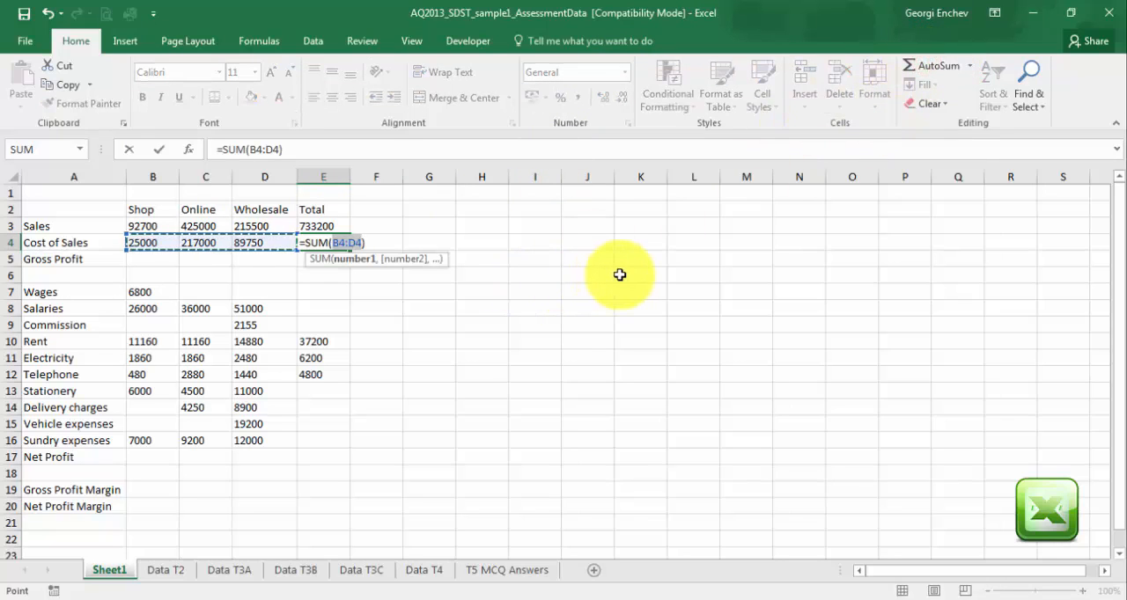
key("Return")
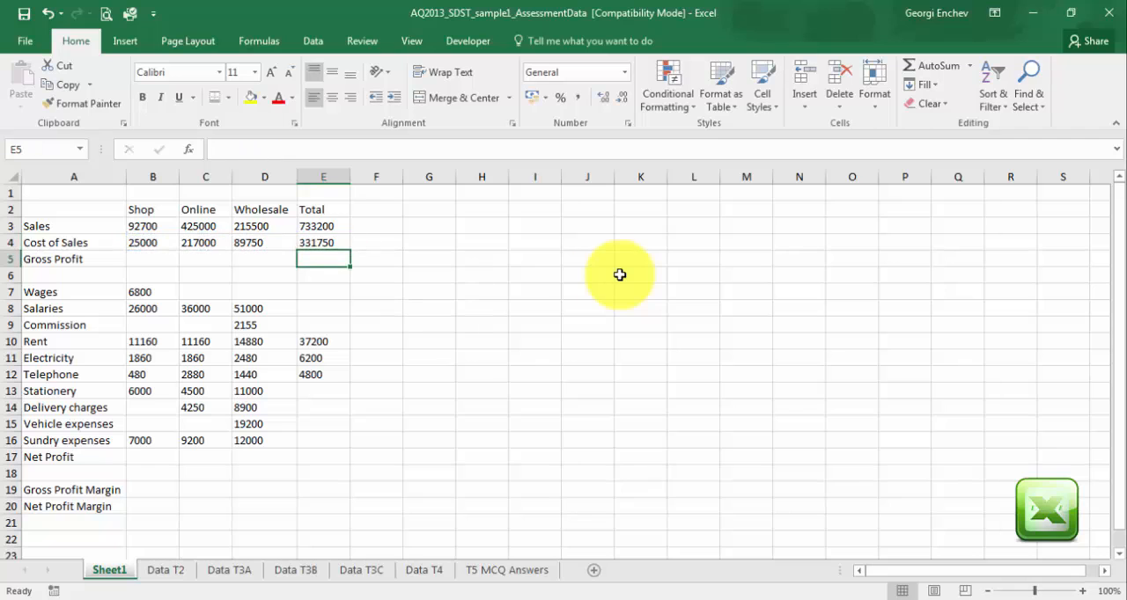
Total the Wages row in E7 with =SUM(B7:D7) and fill the formula down through Commission in E9.
left_click(316, 289)
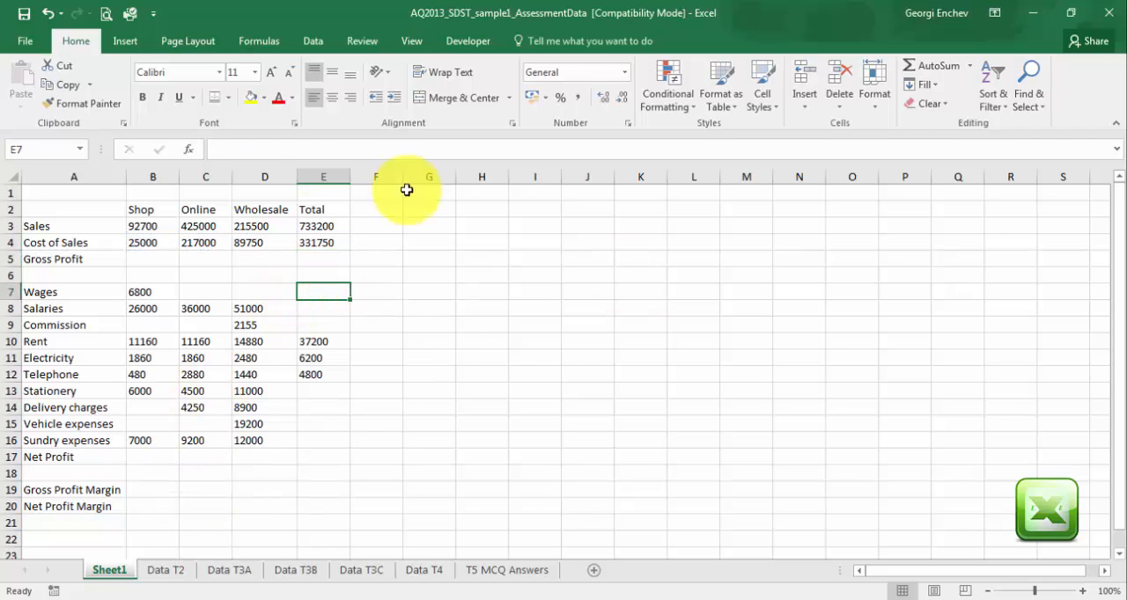
left_click(947, 68)
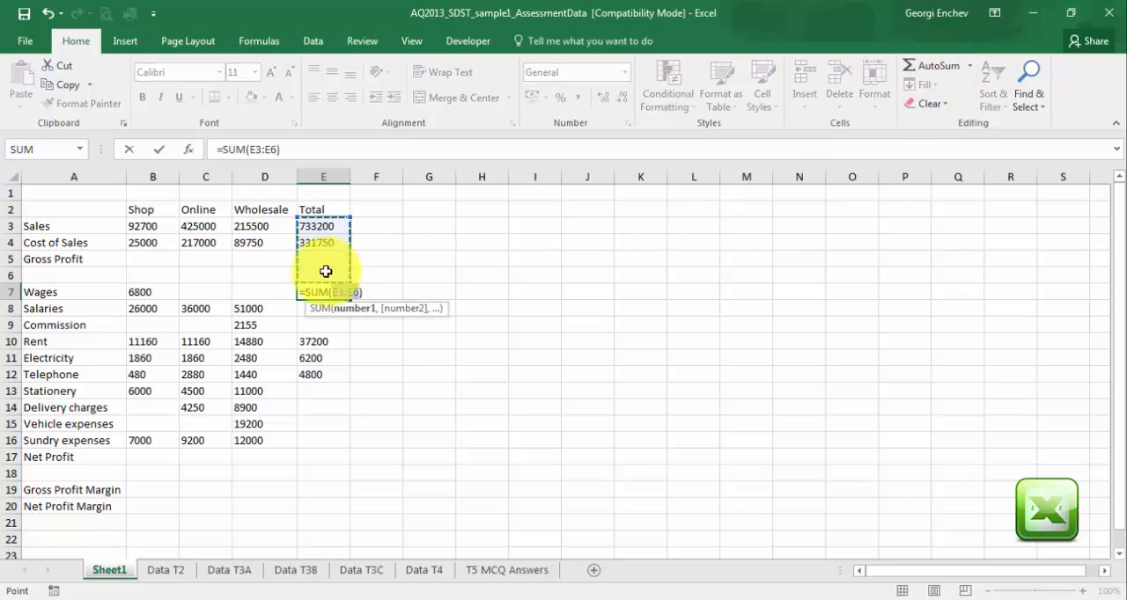
left_click_drag(147, 292, 265, 295)
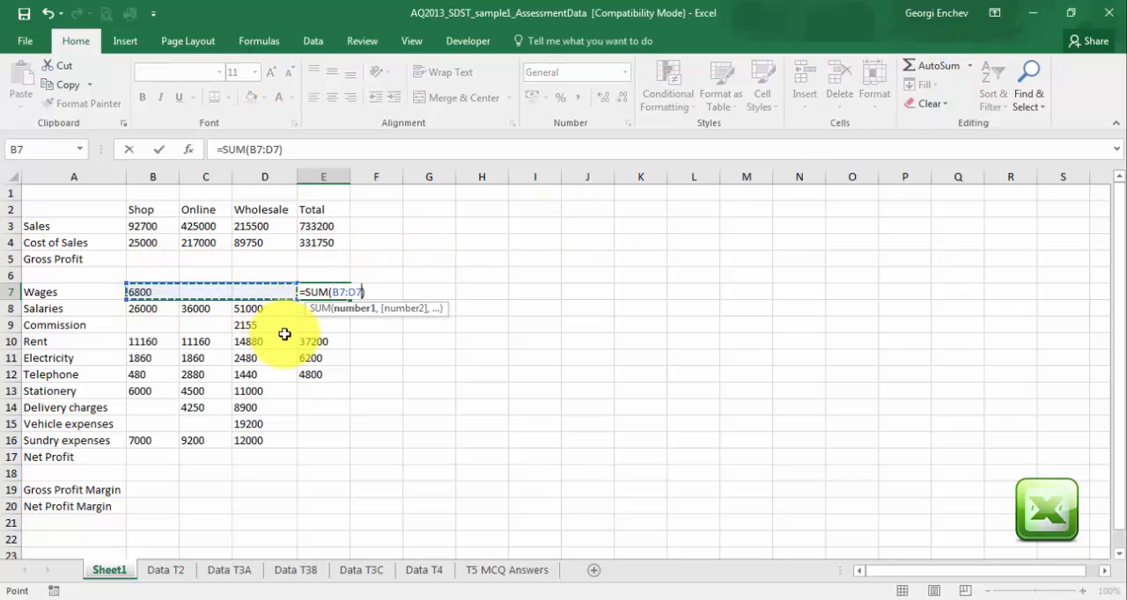
key("Return")
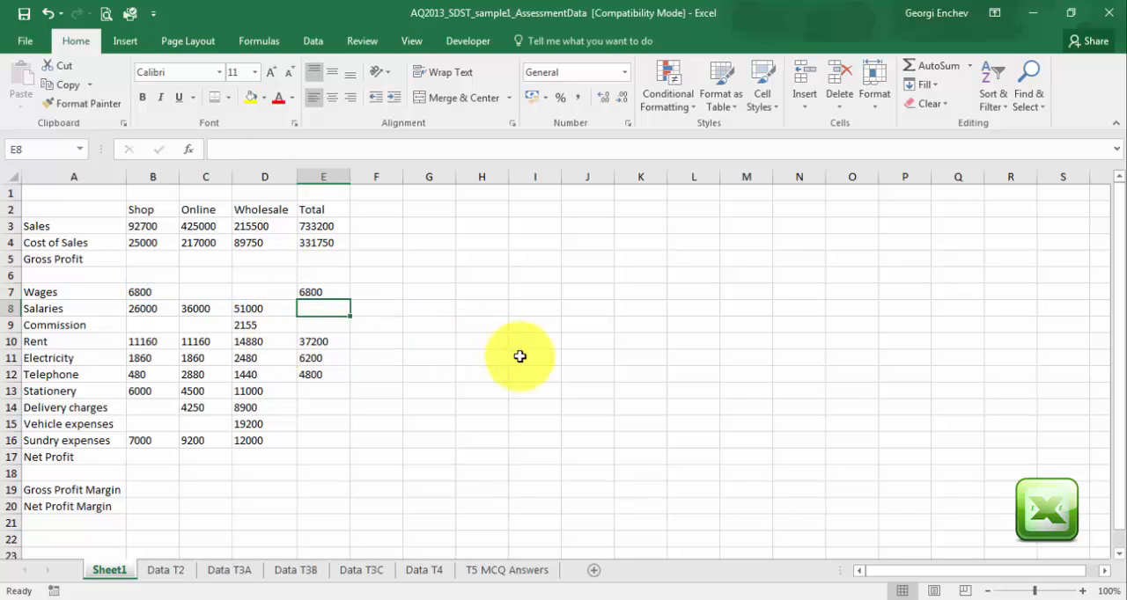
left_click(341, 284)
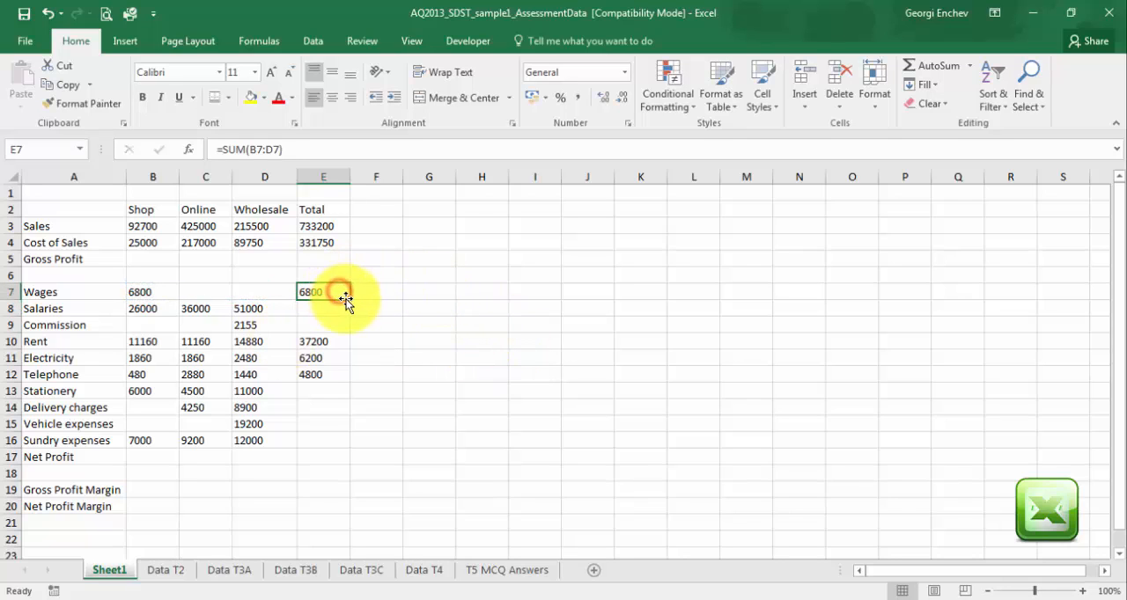
double_click(351, 300)
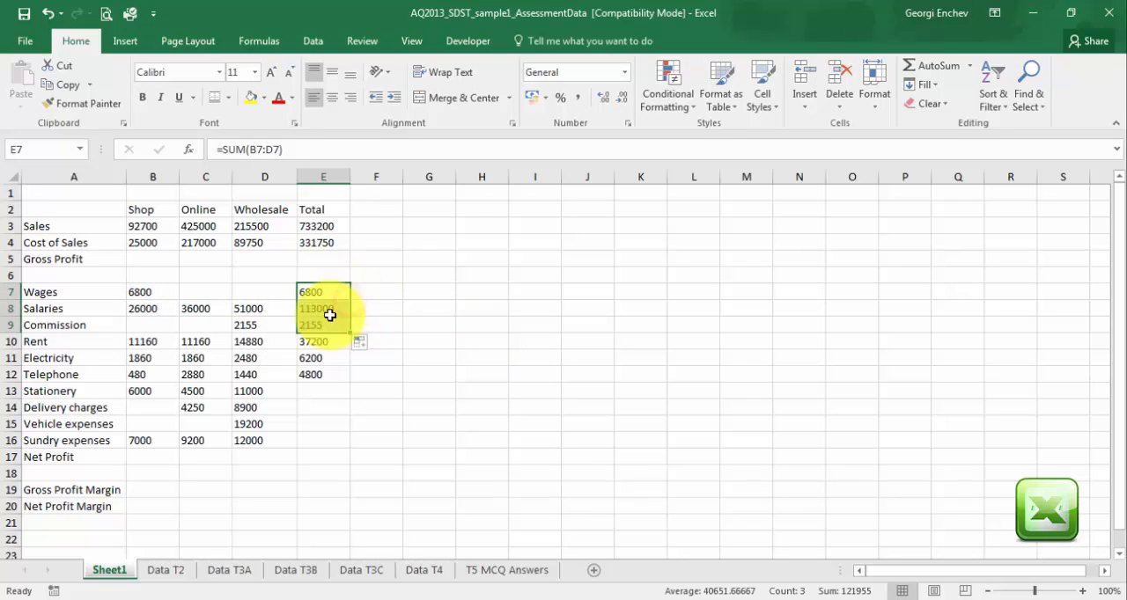
Total the Stationery row in E13 with =SUM(B13:D13) and fill the formula down through Sundry expenses in E16.
left_click(318, 390)
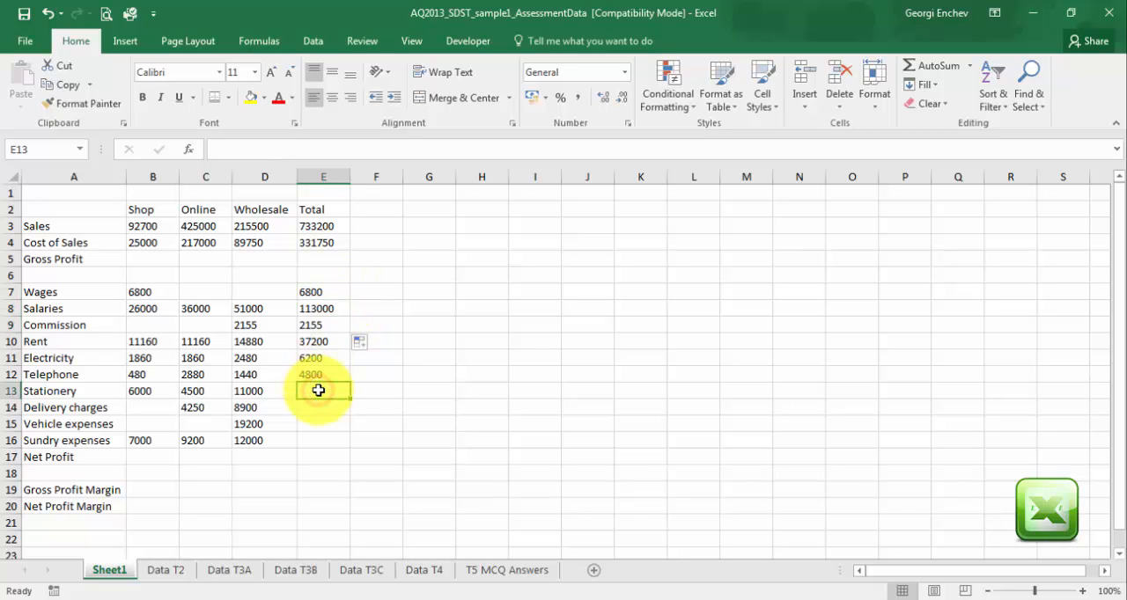
left_click(935, 66)
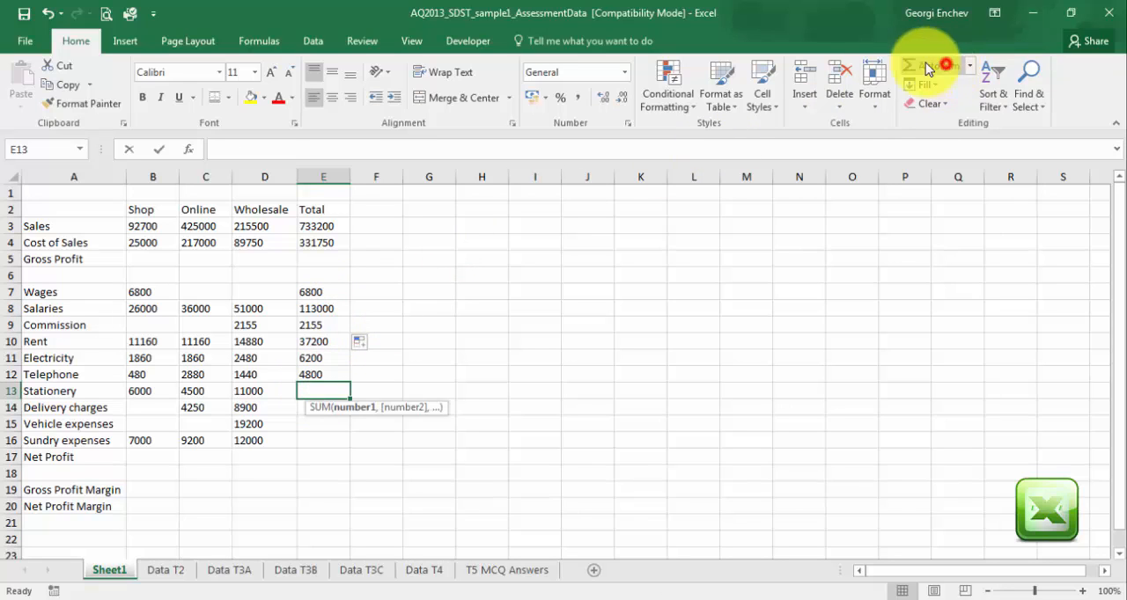
left_click(150, 391)
left_click_drag(150, 391, 248, 389)
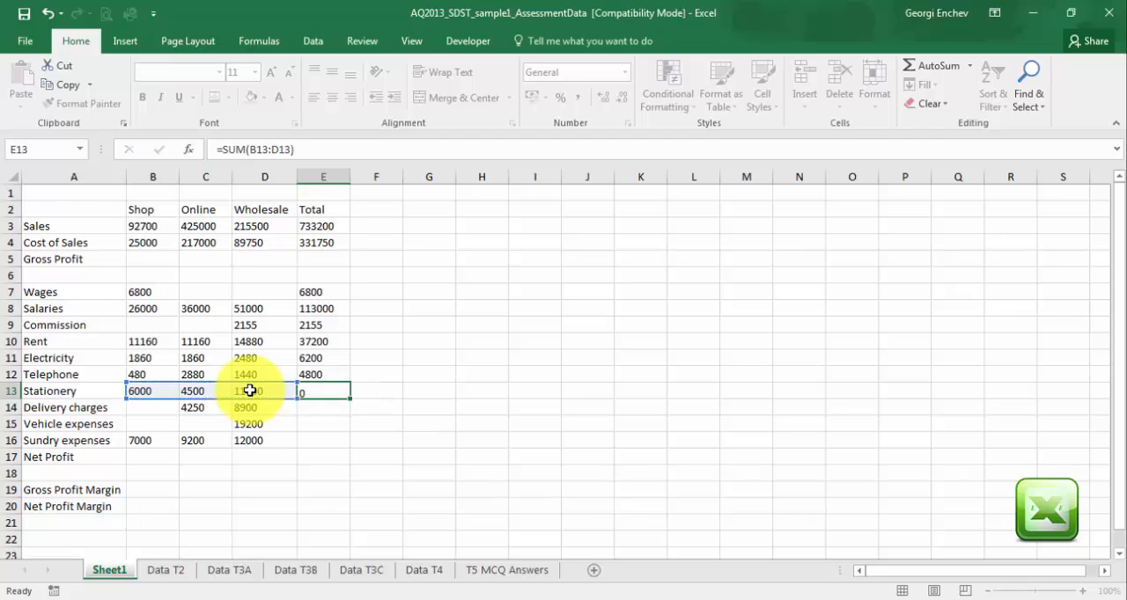
key("Return")
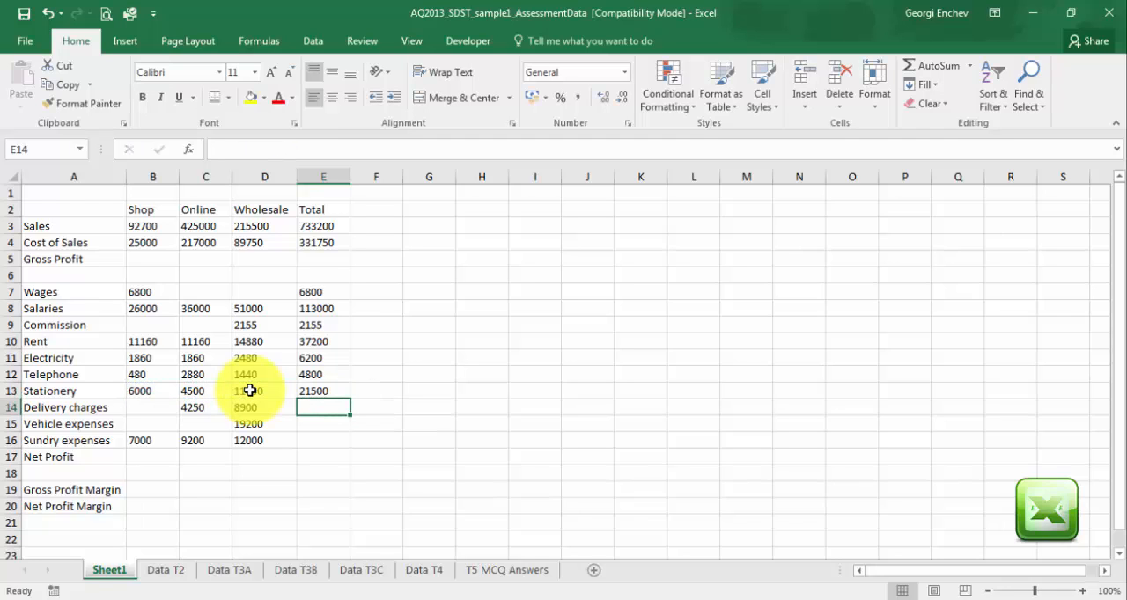
left_click(310, 390)
left_click_drag(351, 398, 343, 442)
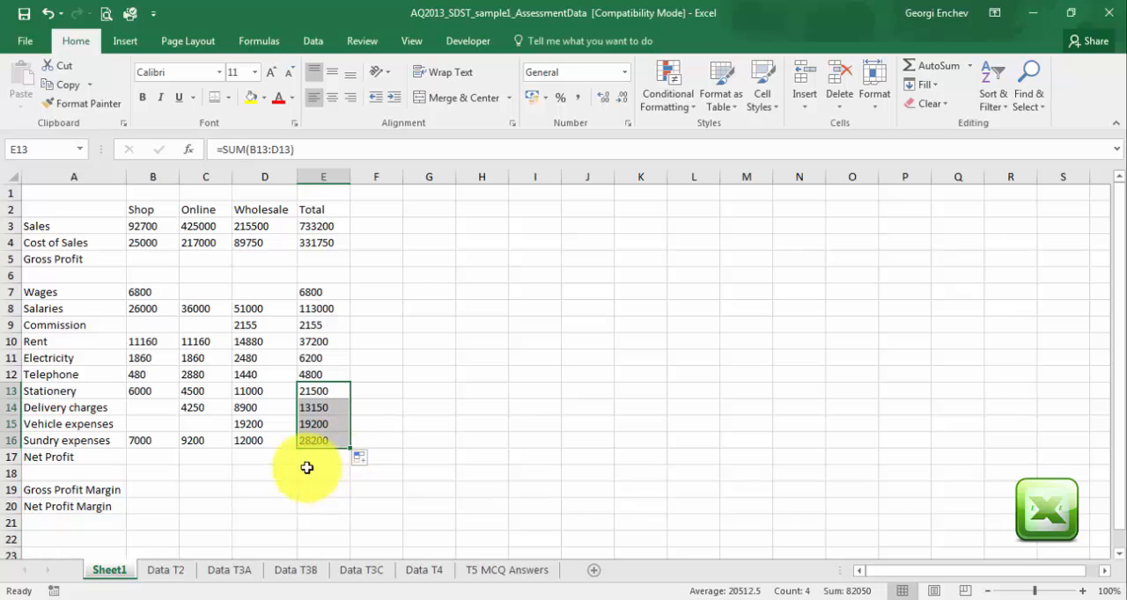
Calculate the Shop Gross Profit in B5 with =B3-B4 and fill the formula across to the Total column in E5.
left_click(149, 260)
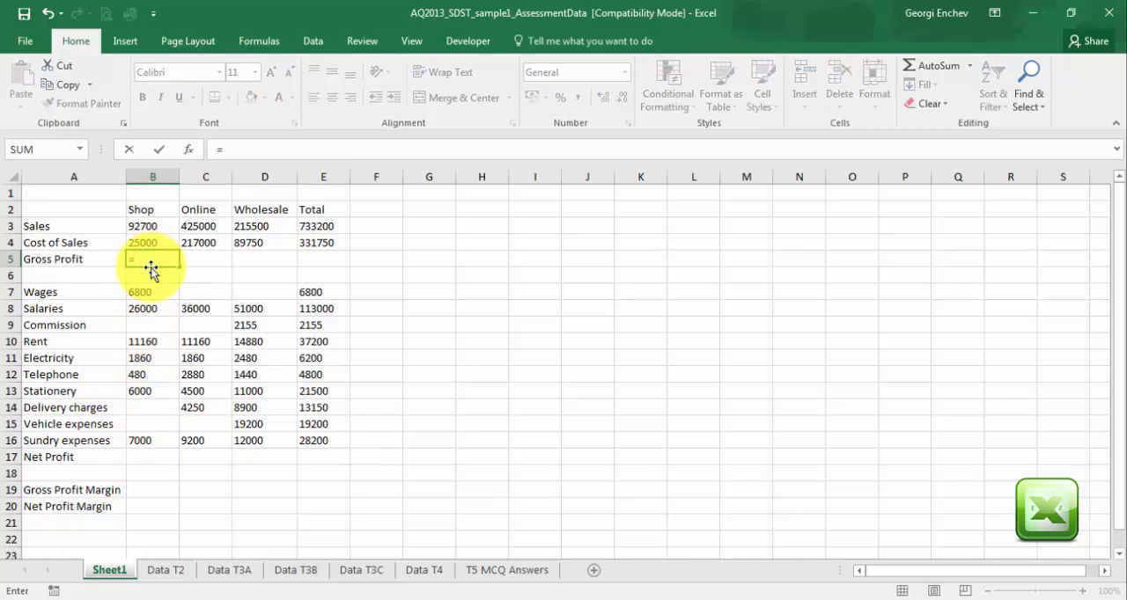
type("=")
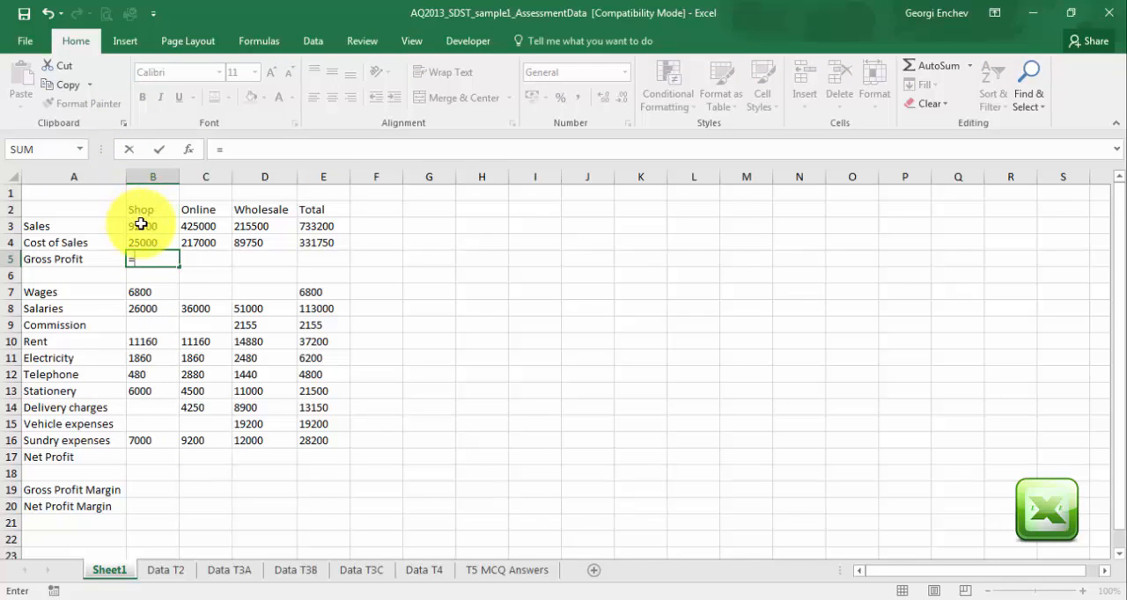
left_click(143, 225)
type("-")
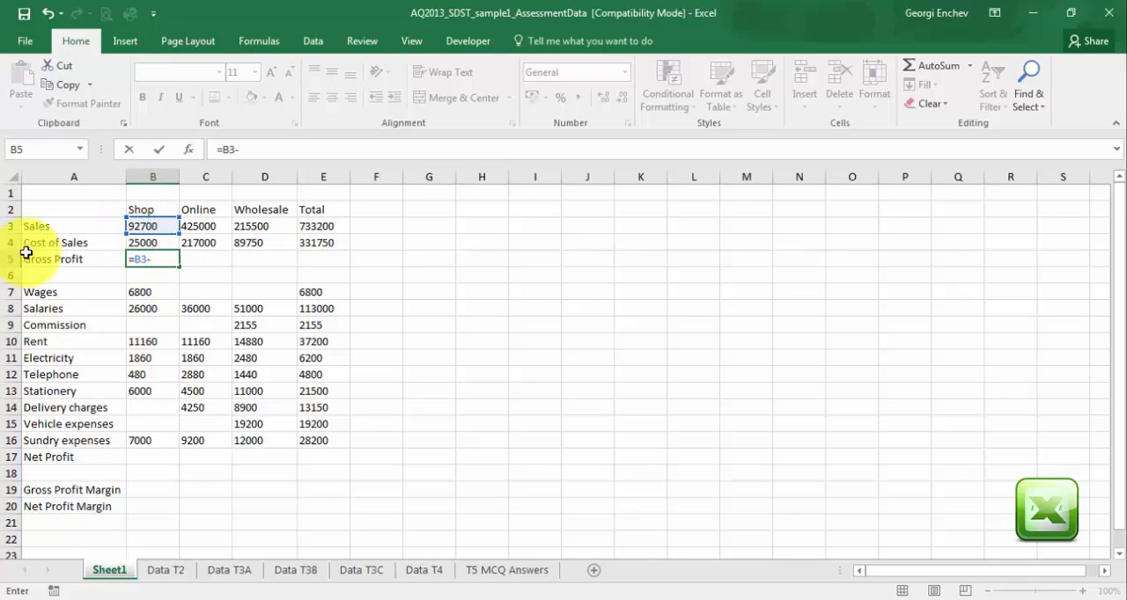
left_click(140, 244)
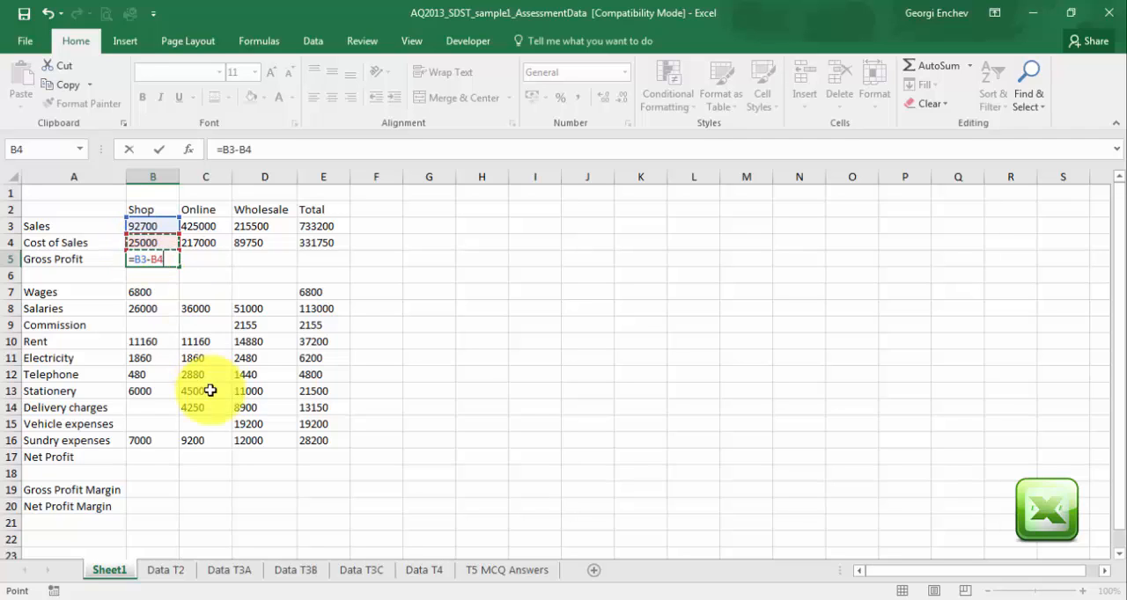
key("Return")
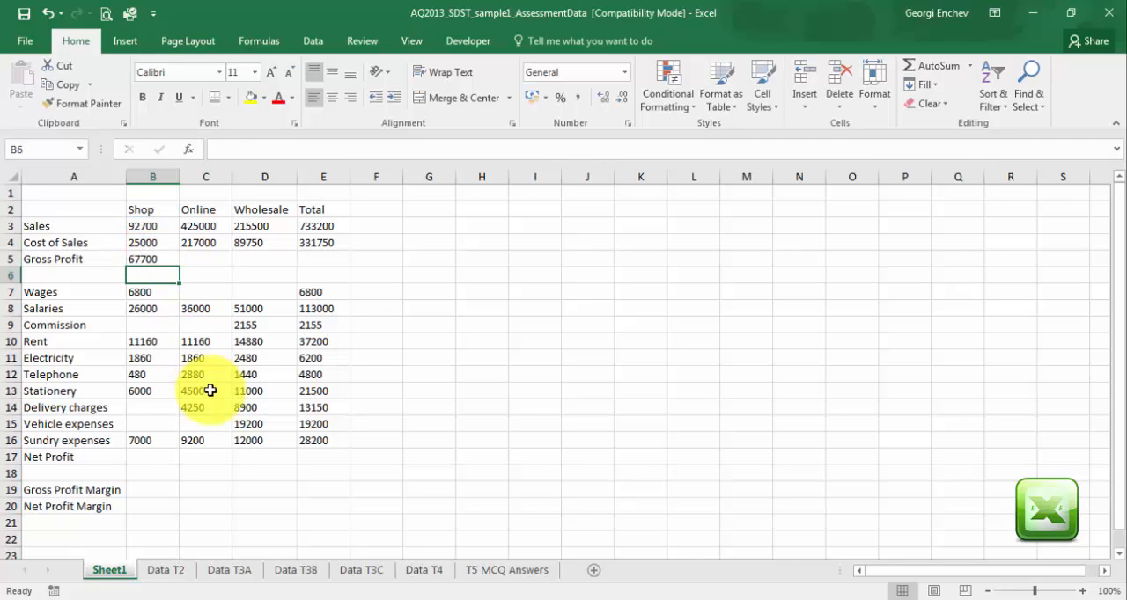
left_click(146, 261)
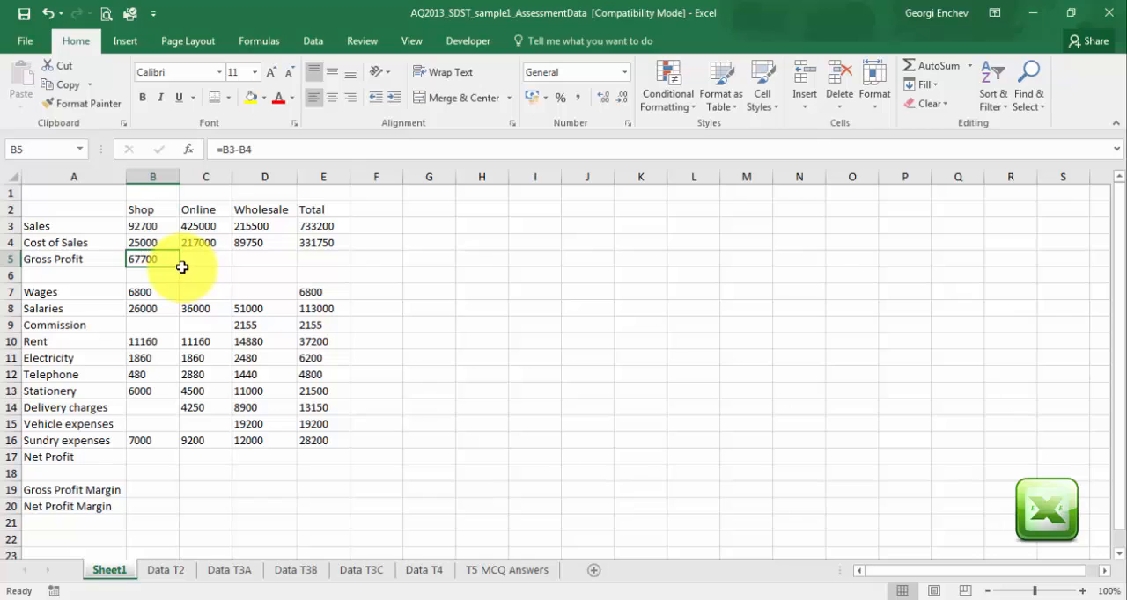
left_click_drag(178, 268, 335, 267)
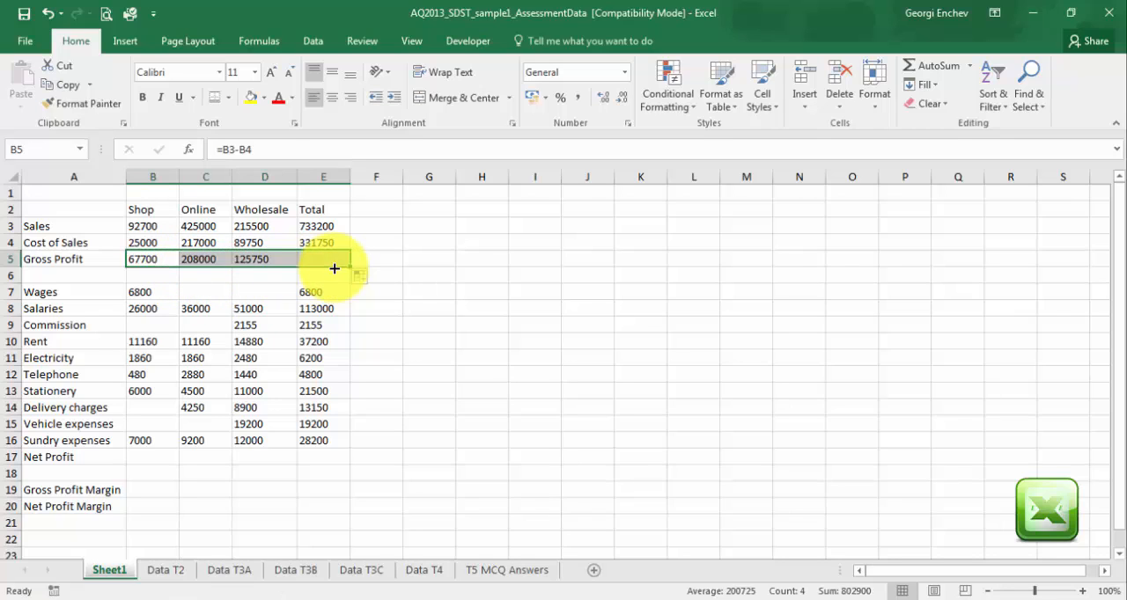
left_click(374, 310)
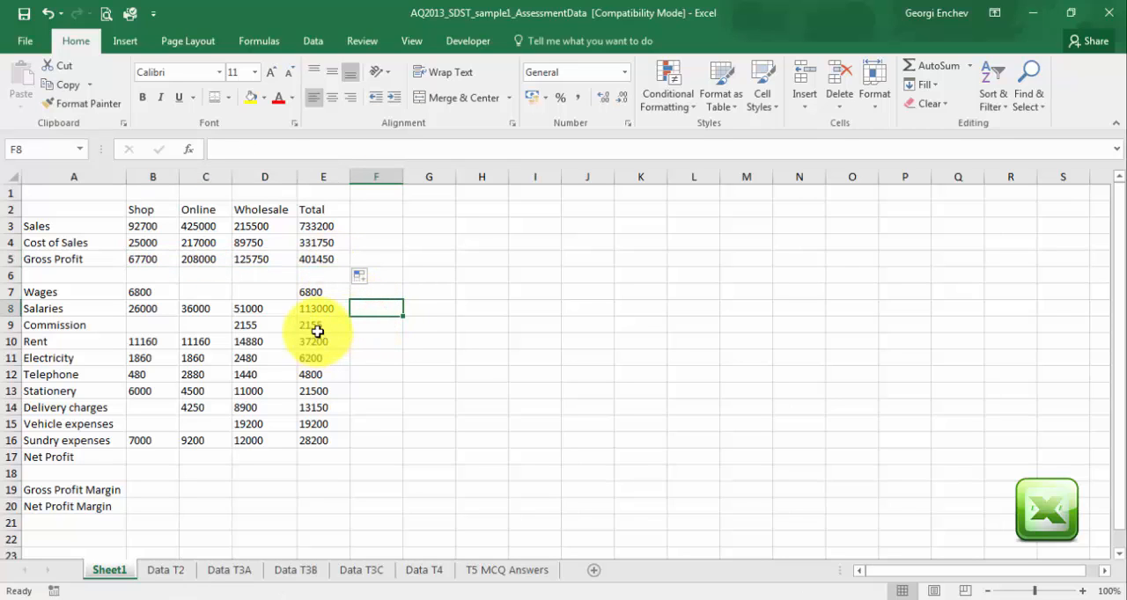
Calculate the Shop Net Profit in B17 with =B5-SUM(B7:B16) and fill the formula across to the Total column in E17.
left_click(153, 456)
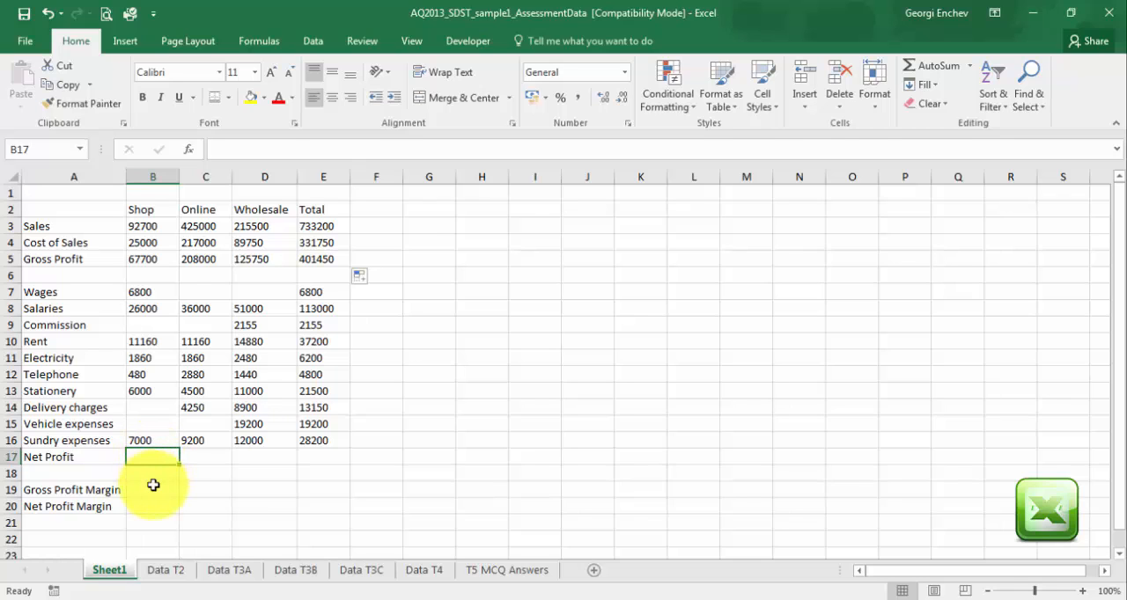
type("=")
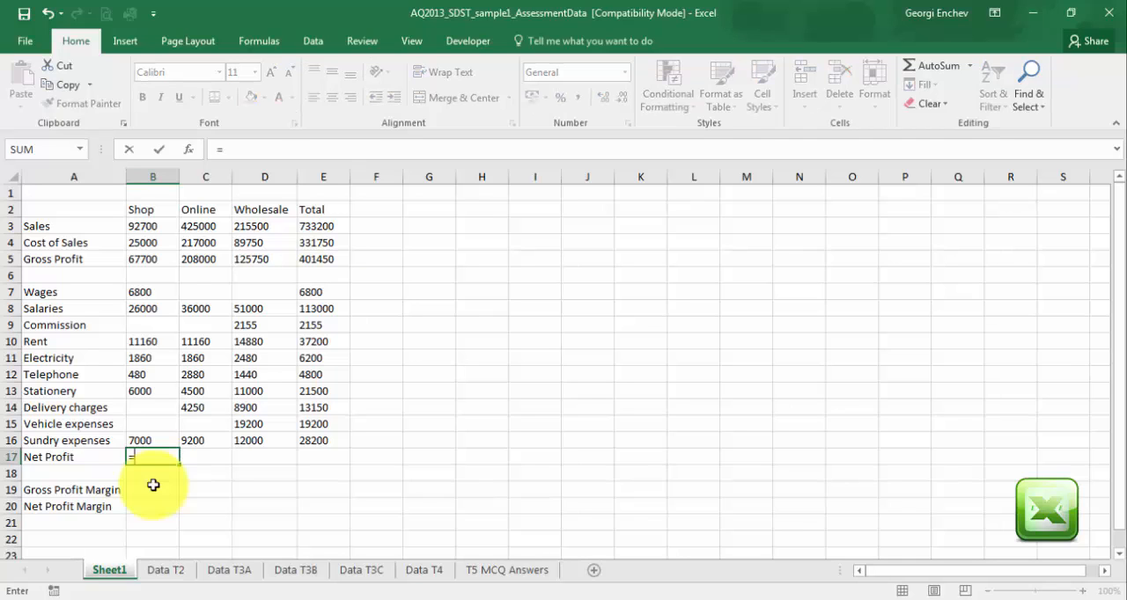
left_click(140, 261)
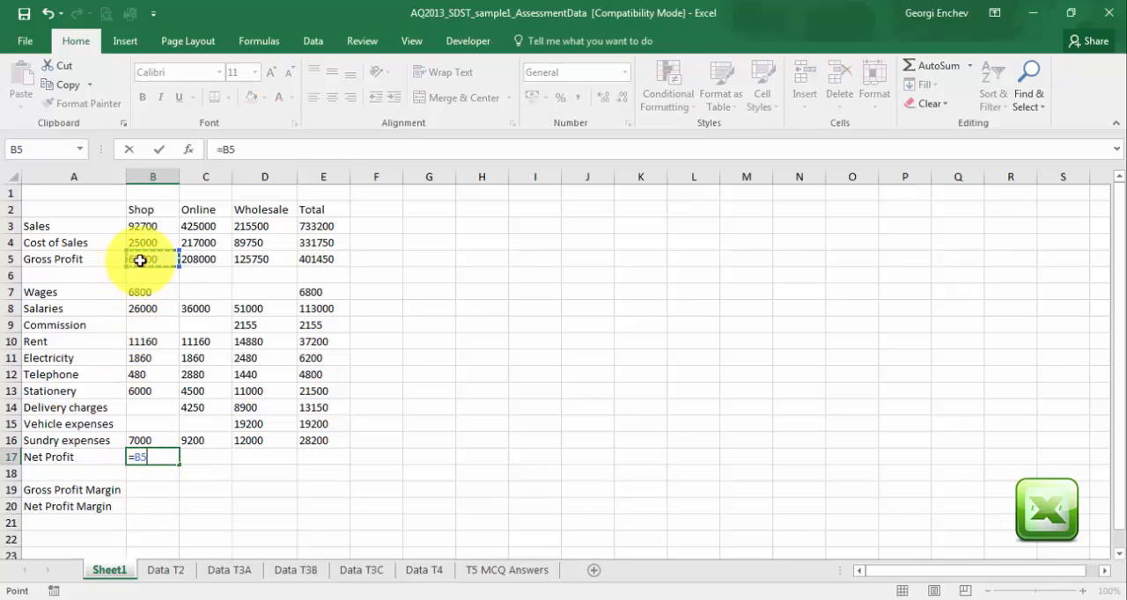
type("-")
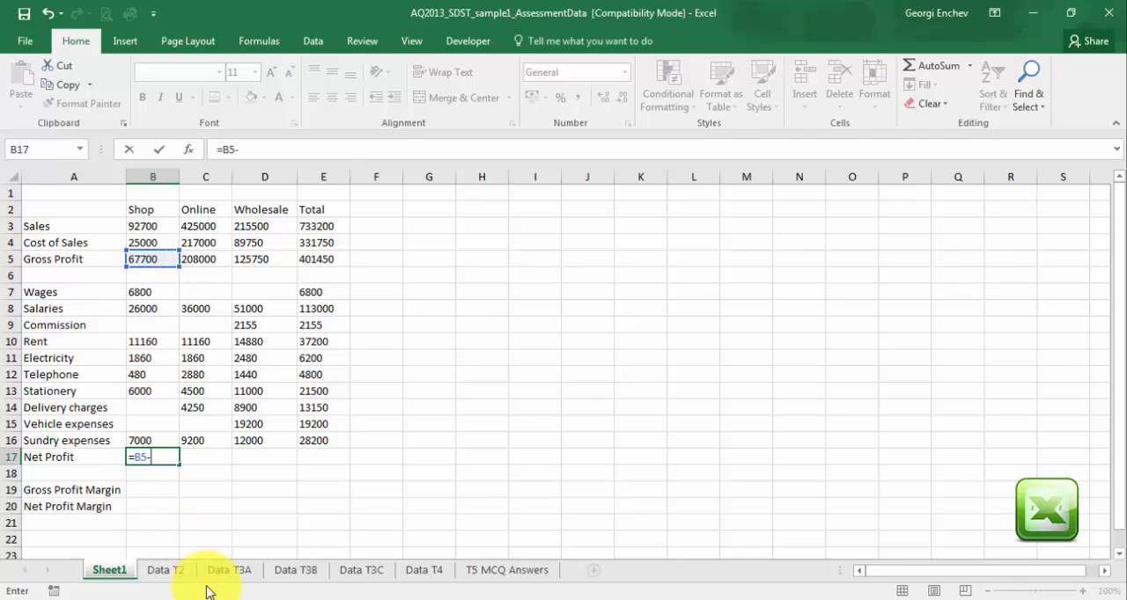
type("su")
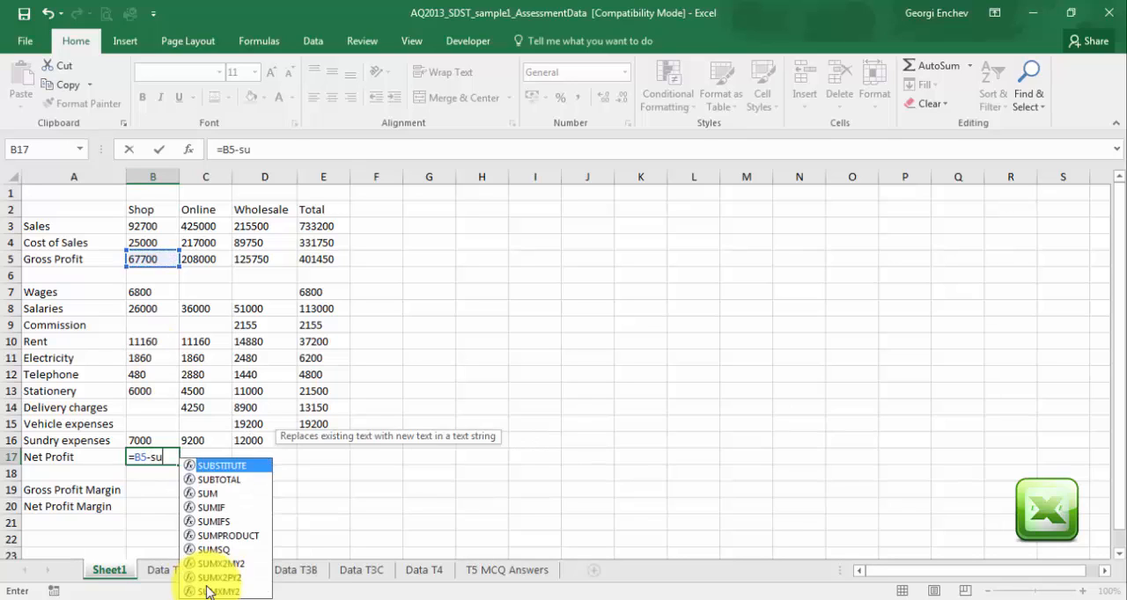
type("m(")
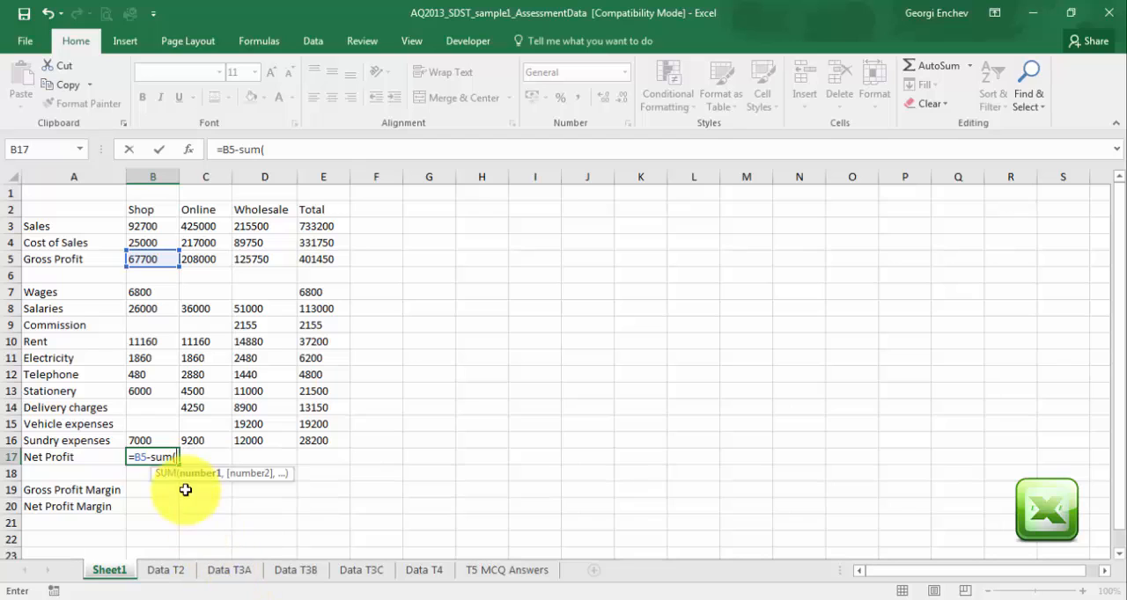
left_click(158, 291)
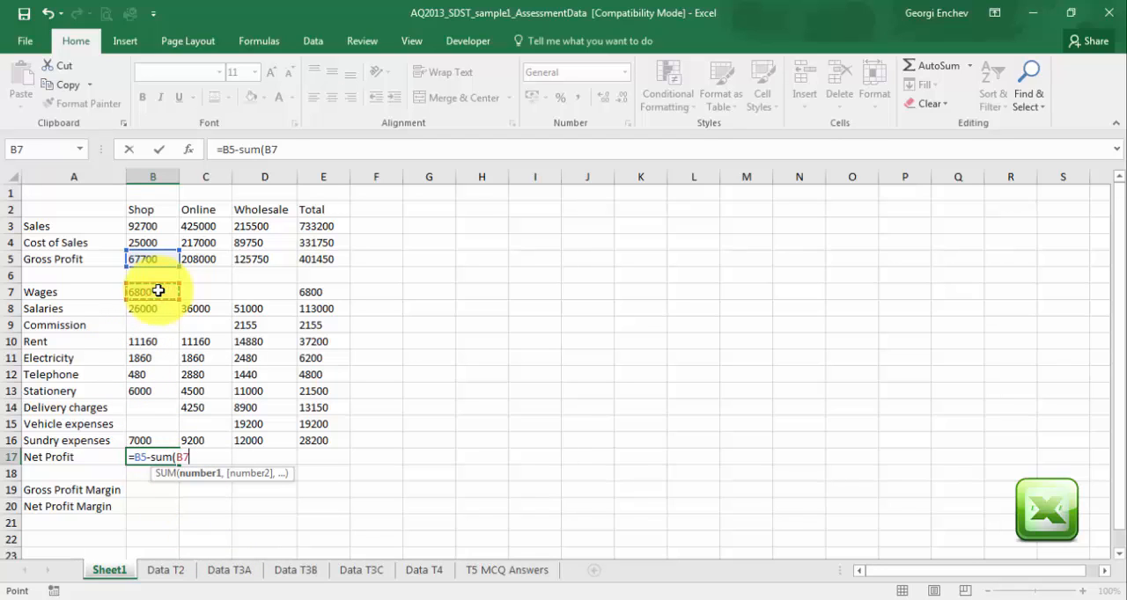
left_click_drag(156, 306, 145, 432)
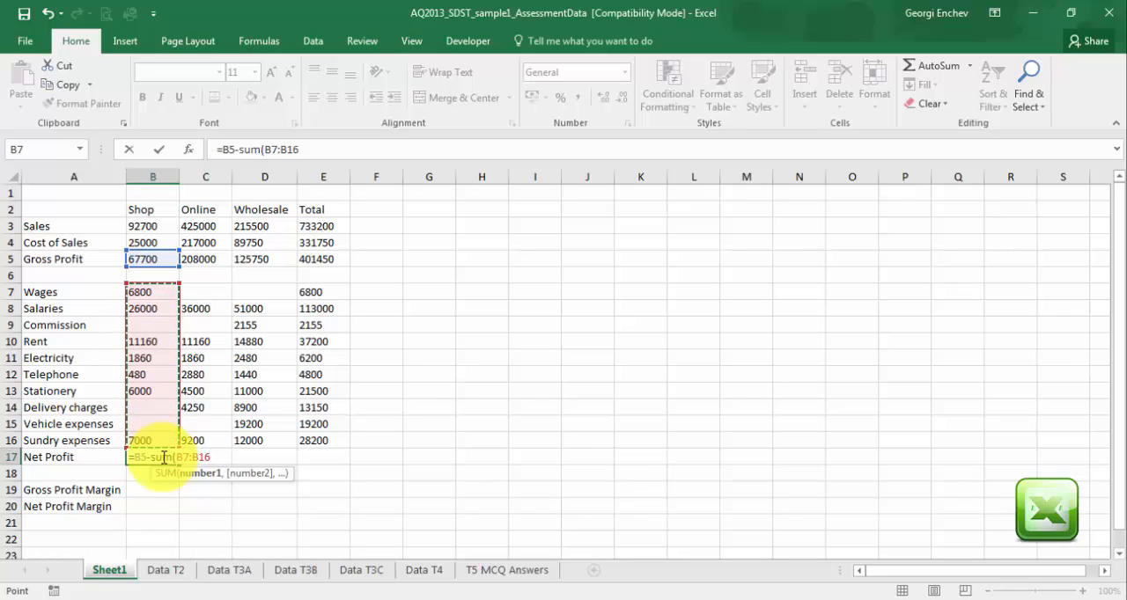
key("Return")
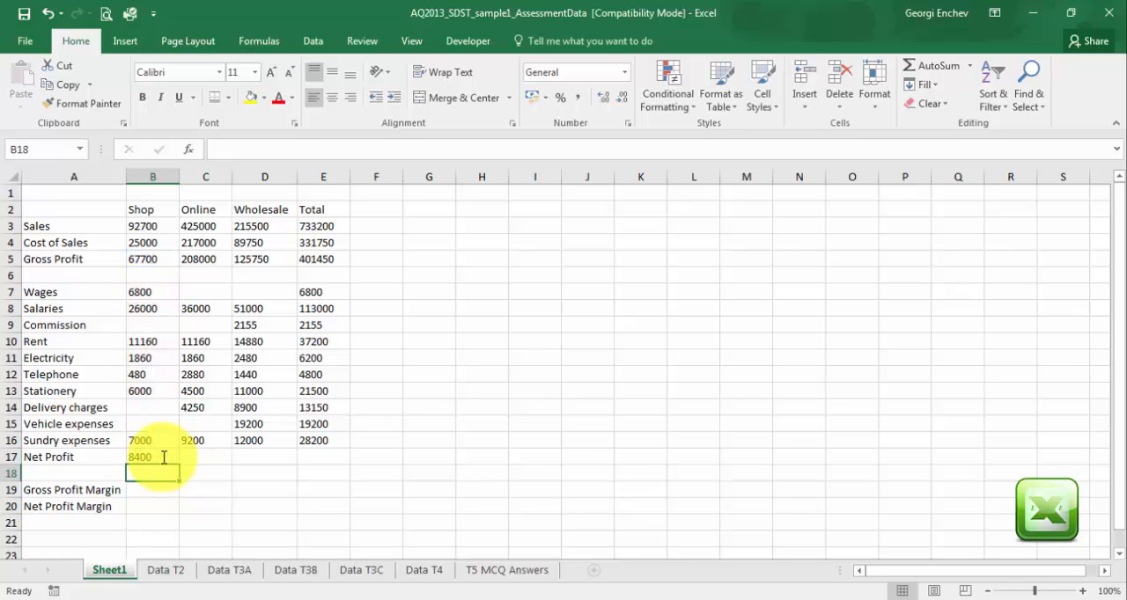
left_click(152, 456)
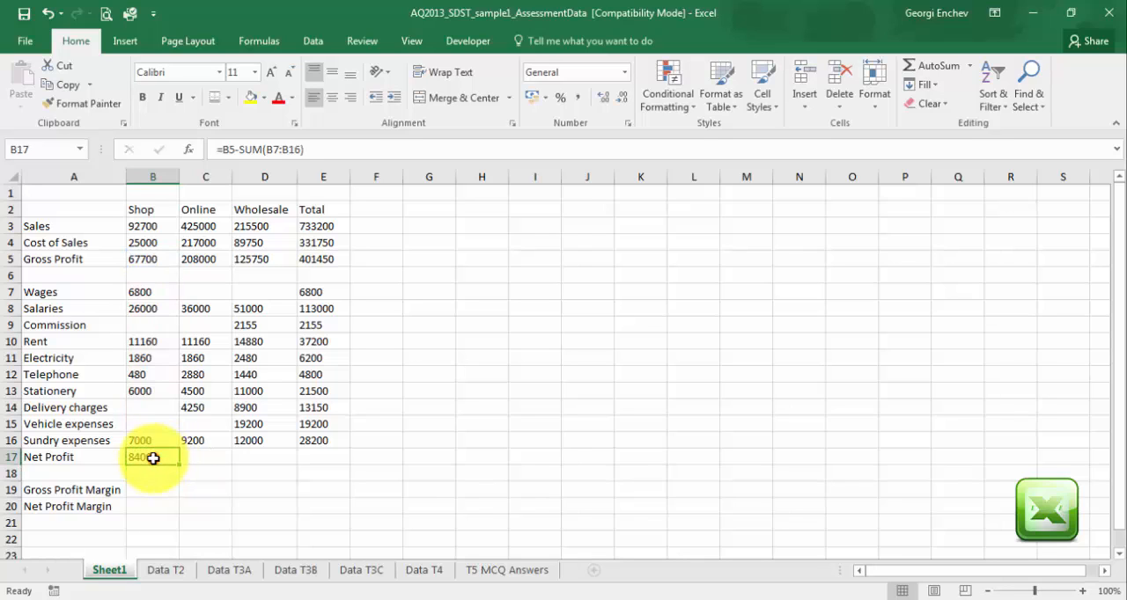
left_click_drag(179, 465, 179, 465)
left_click_drag(180, 465, 347, 468)
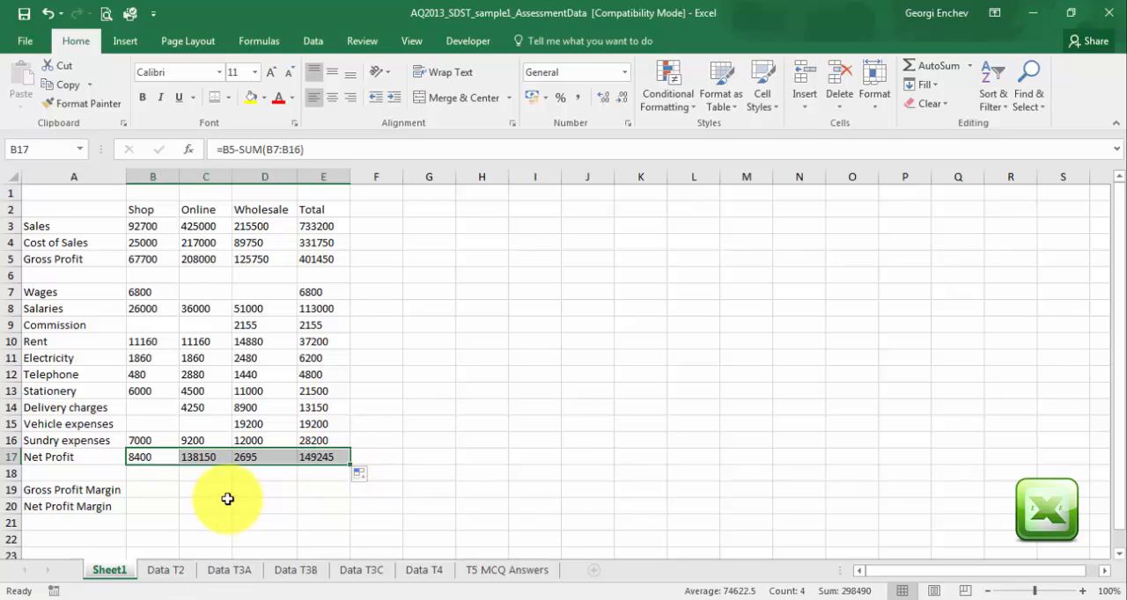
Calculate the Shop Gross Profit Margin in B19 with =B5/B3 and fill the formula across to the Total column in E19.
left_click(146, 491)
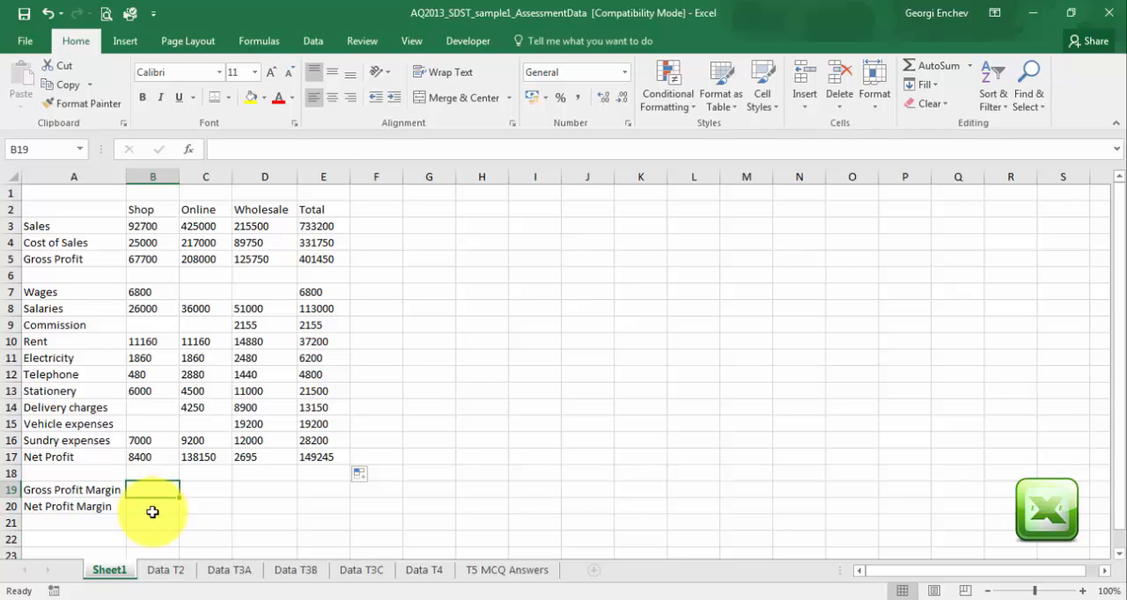
type("=")
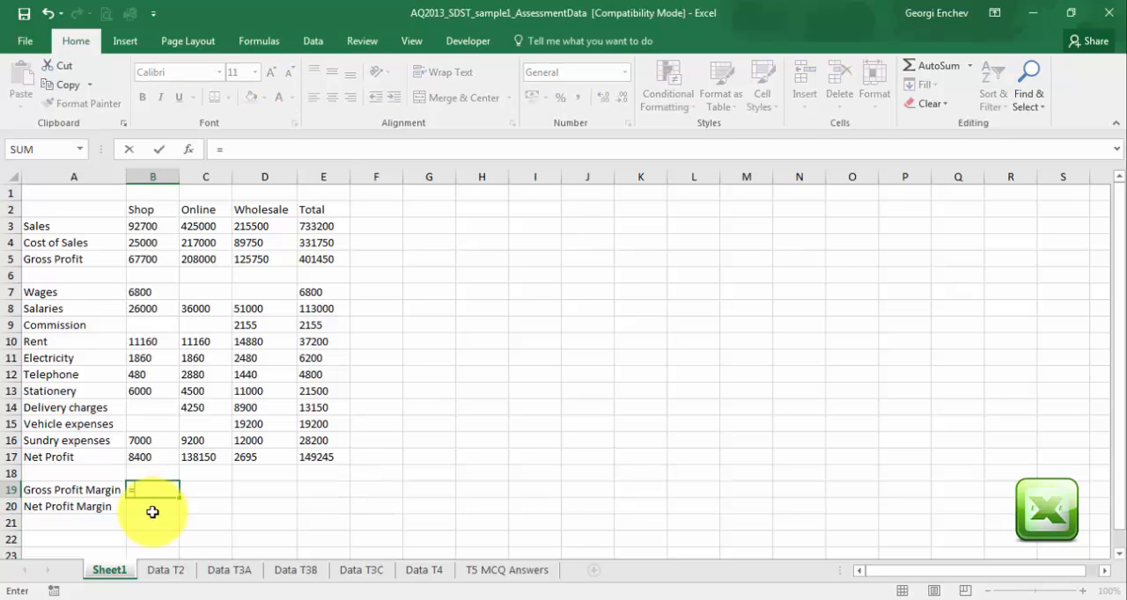
left_click(150, 259)
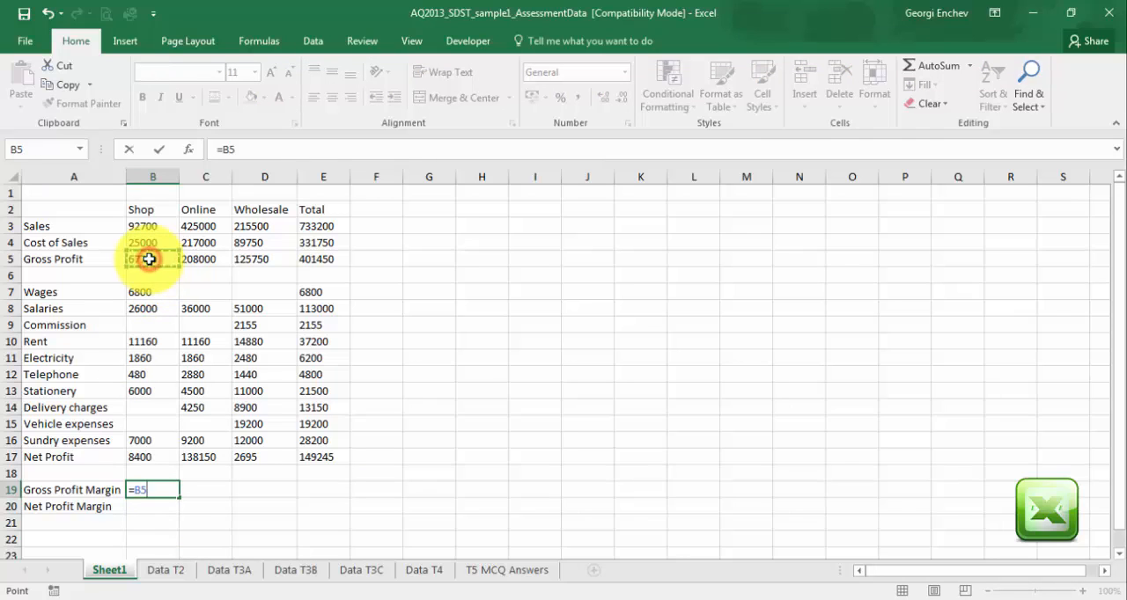
type("/")
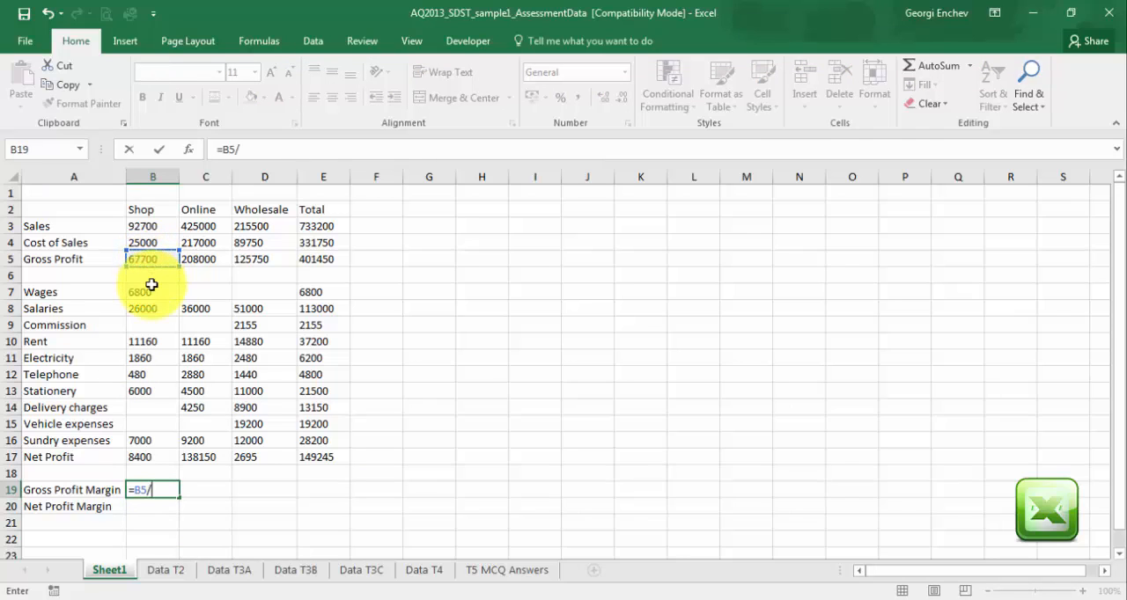
left_click(155, 227)
key("Return")
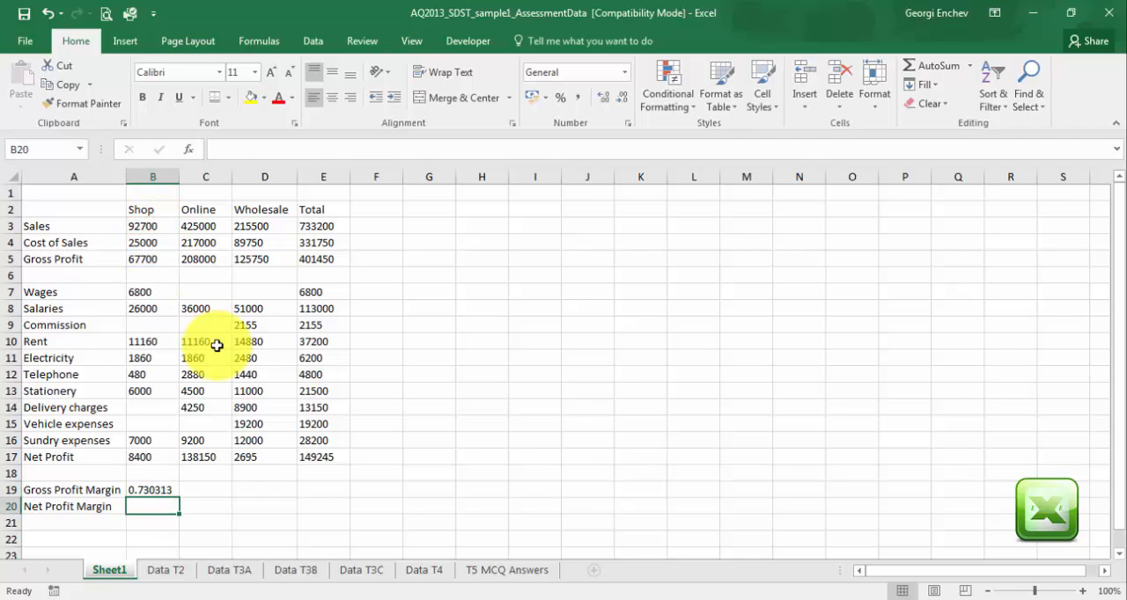
left_click(152, 492)
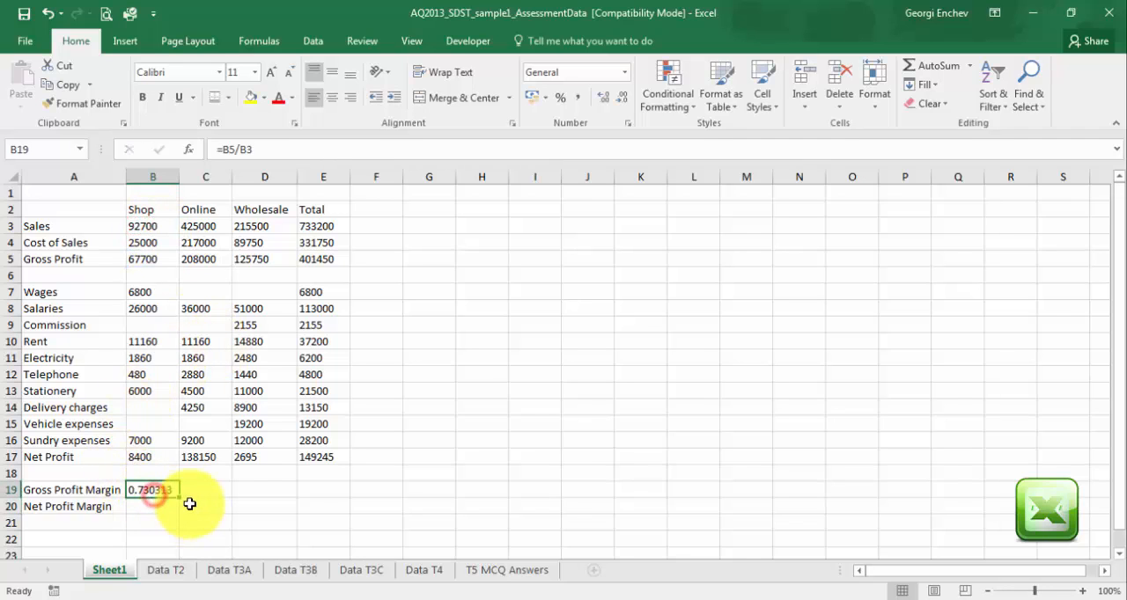
left_click_drag(180, 499, 333, 491)
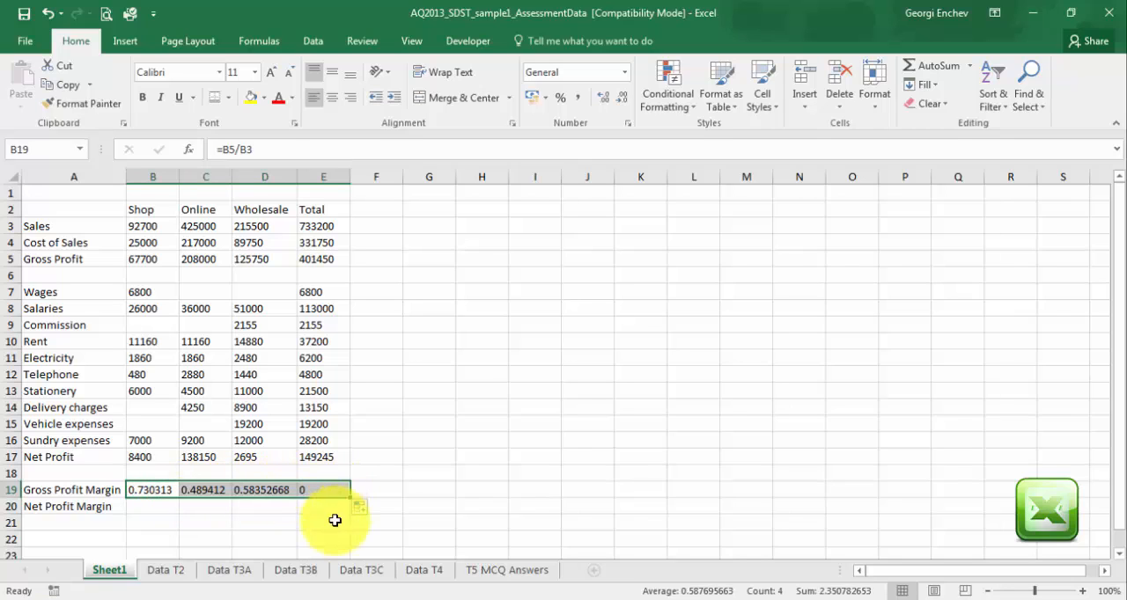
Calculate the Shop Net Profit Margin in B20 with =B17/B3 and fill the formula across to the Total column in E20.
left_click(161, 509)
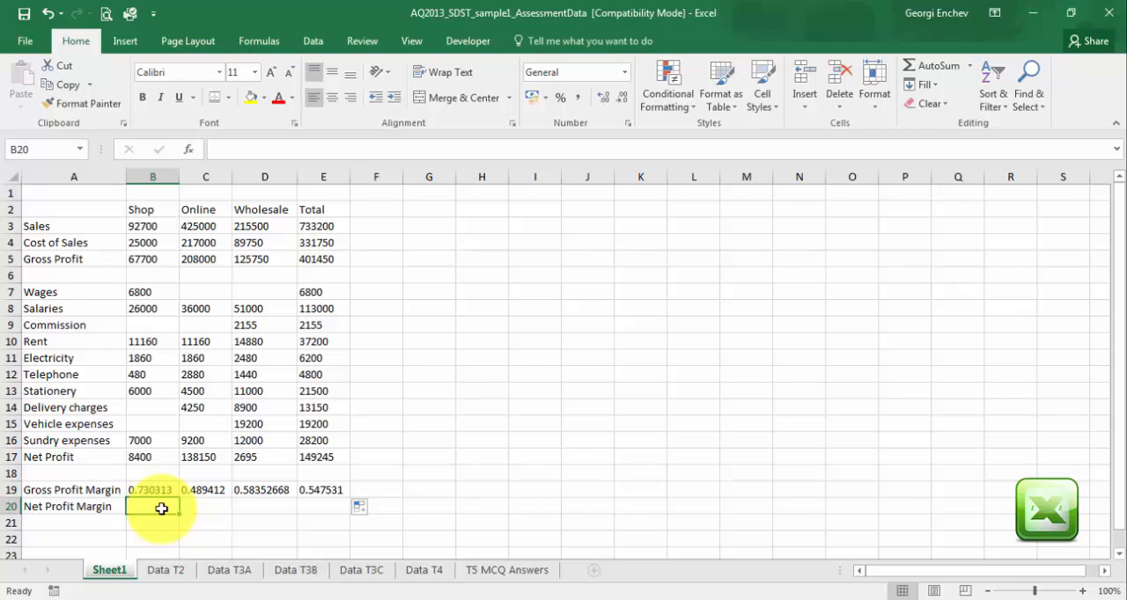
type("=")
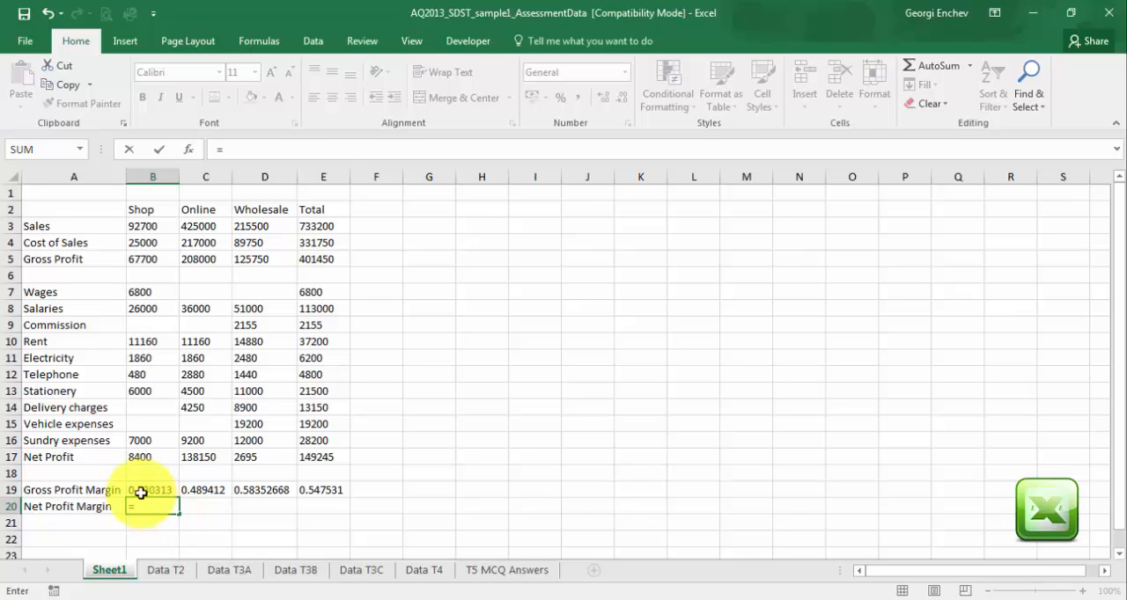
left_click(138, 458)
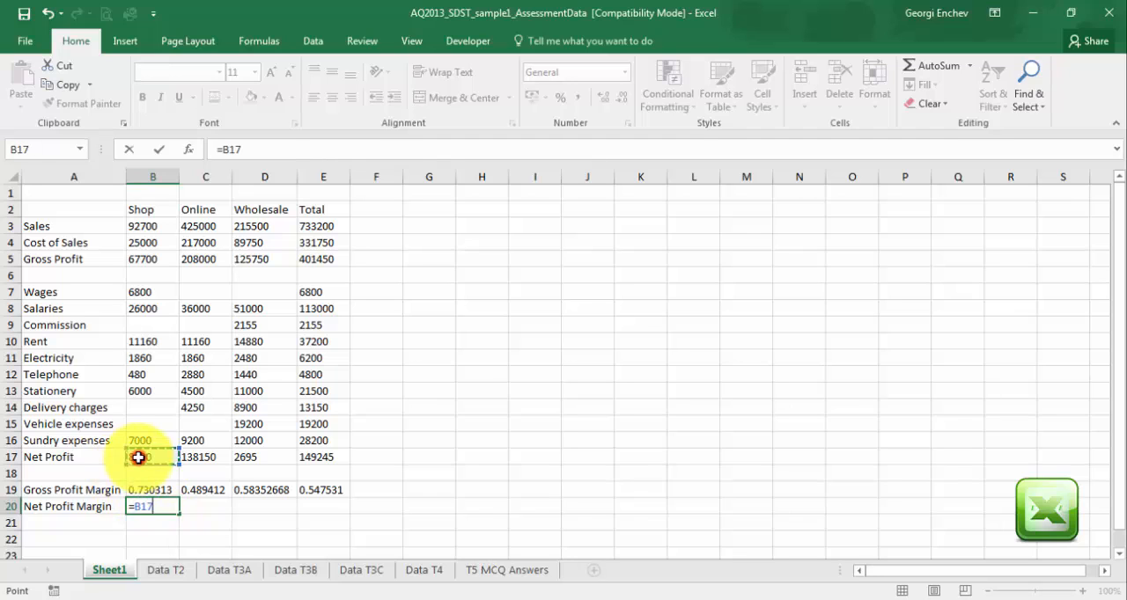
type("/")
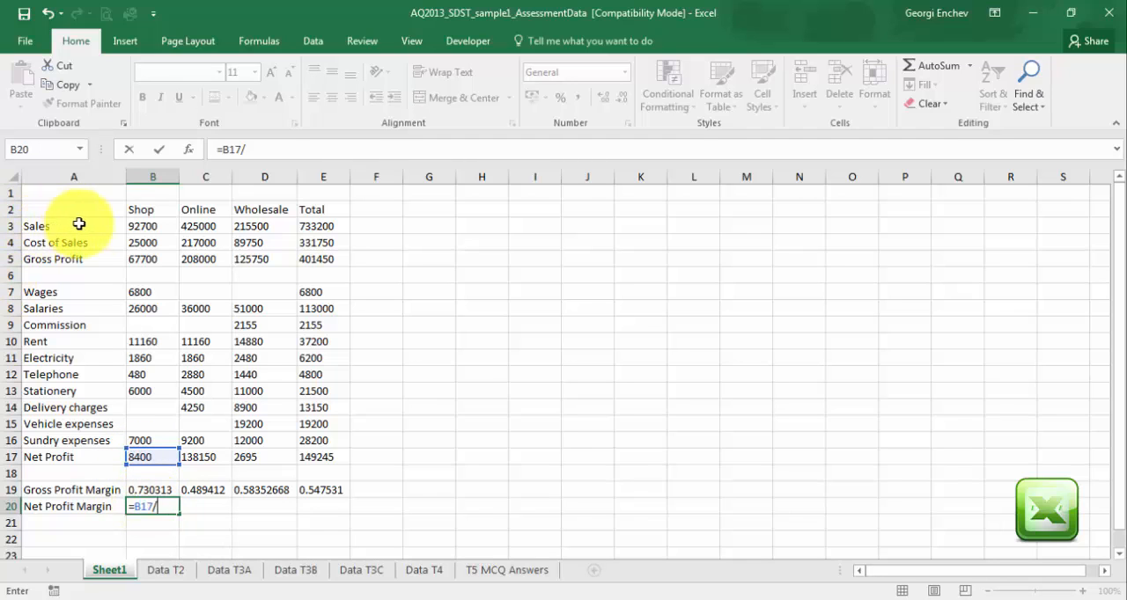
left_click(141, 225)
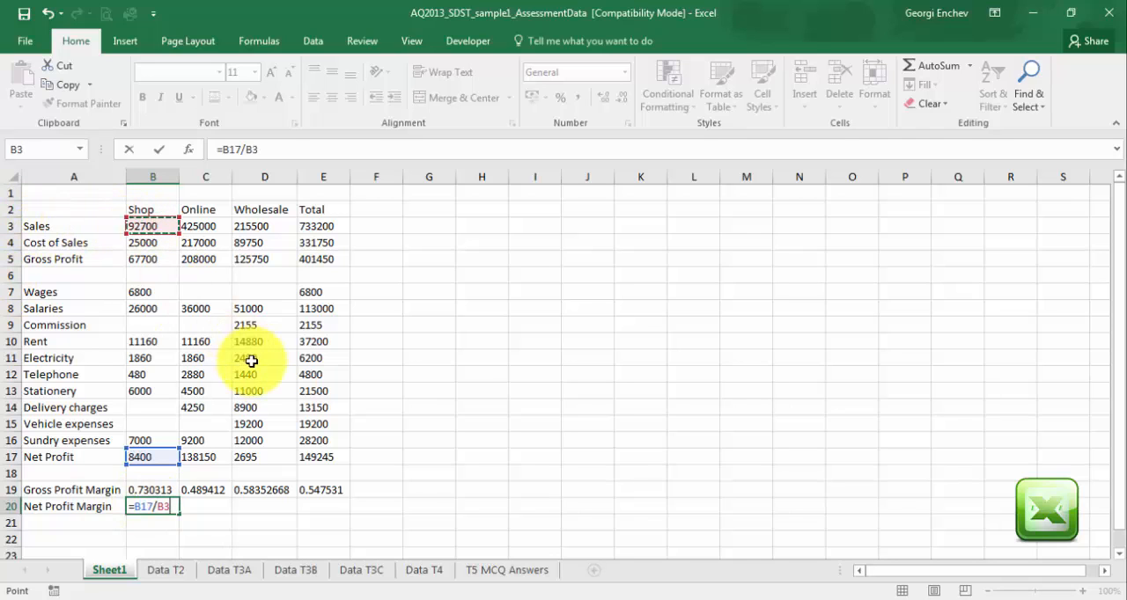
key("Return")
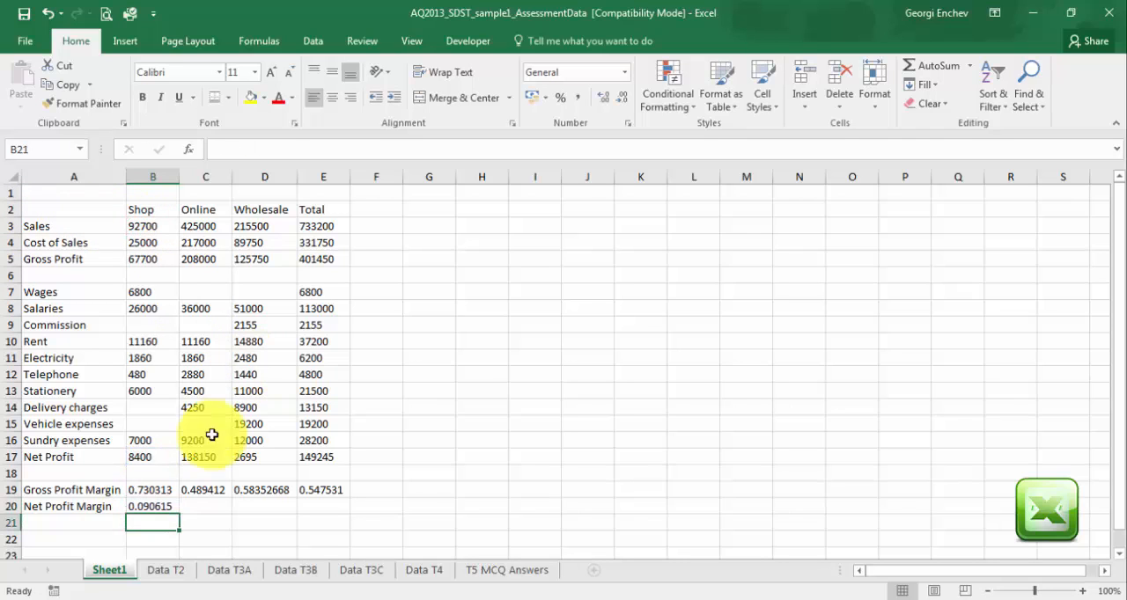
left_click(163, 507)
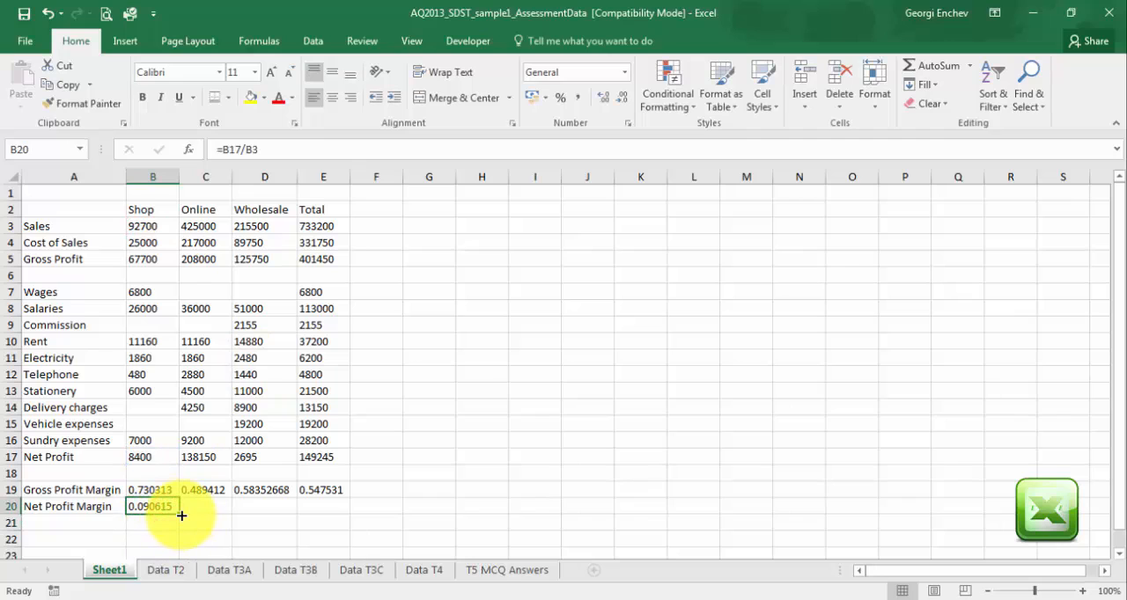
left_click_drag(182, 515, 338, 517)
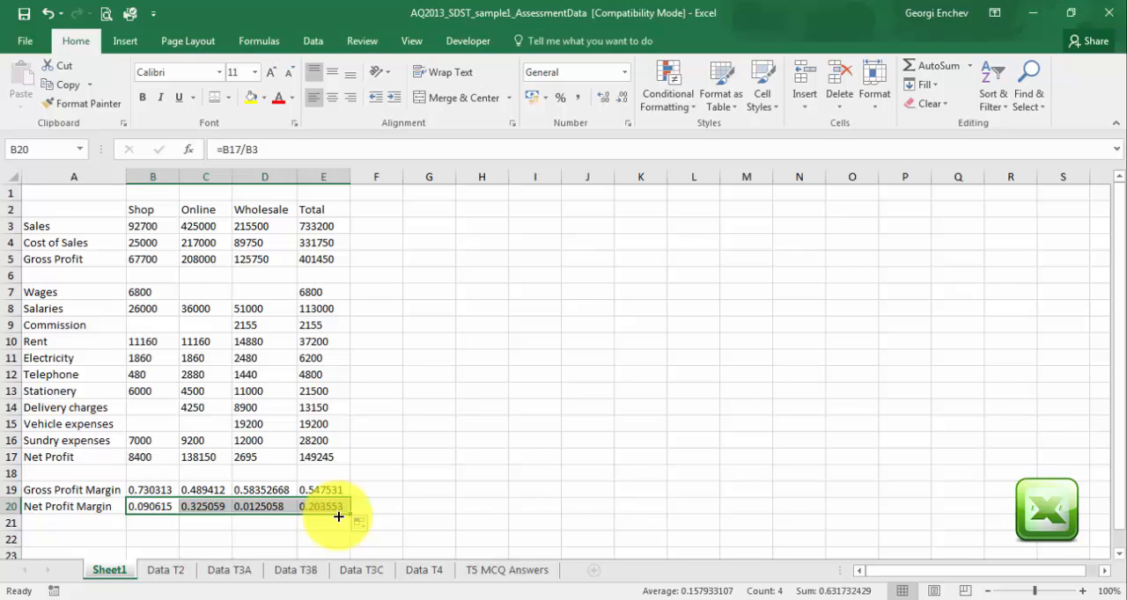
Highlight the Online Net Profit in C17 with yellow fill and colour the Shop Gross Profit Margin in B19 with red font.
left_click(211, 540)
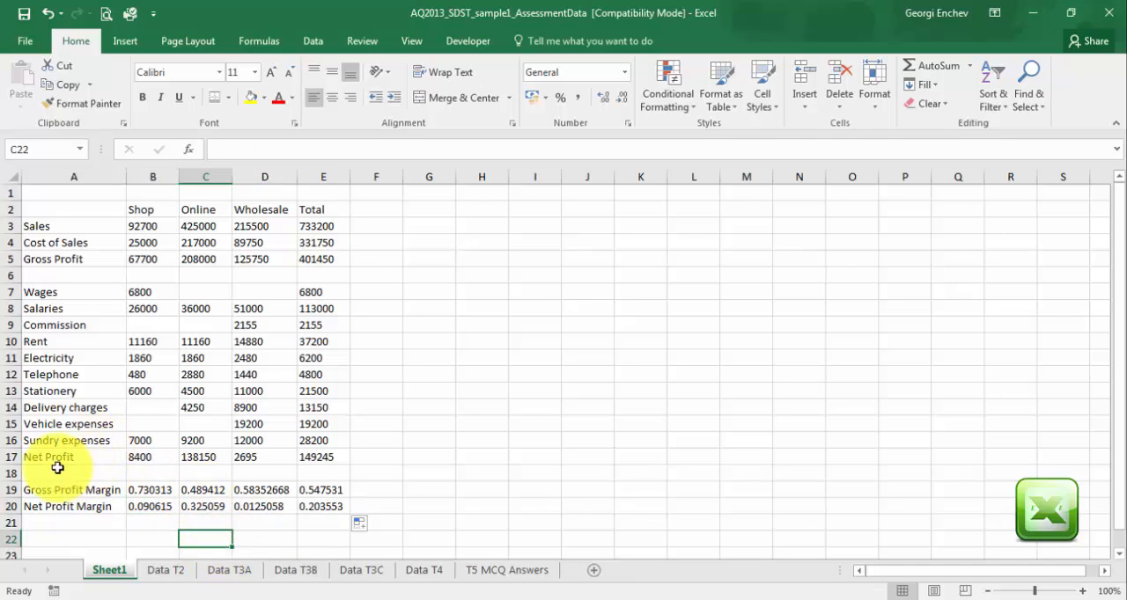
left_click(207, 458)
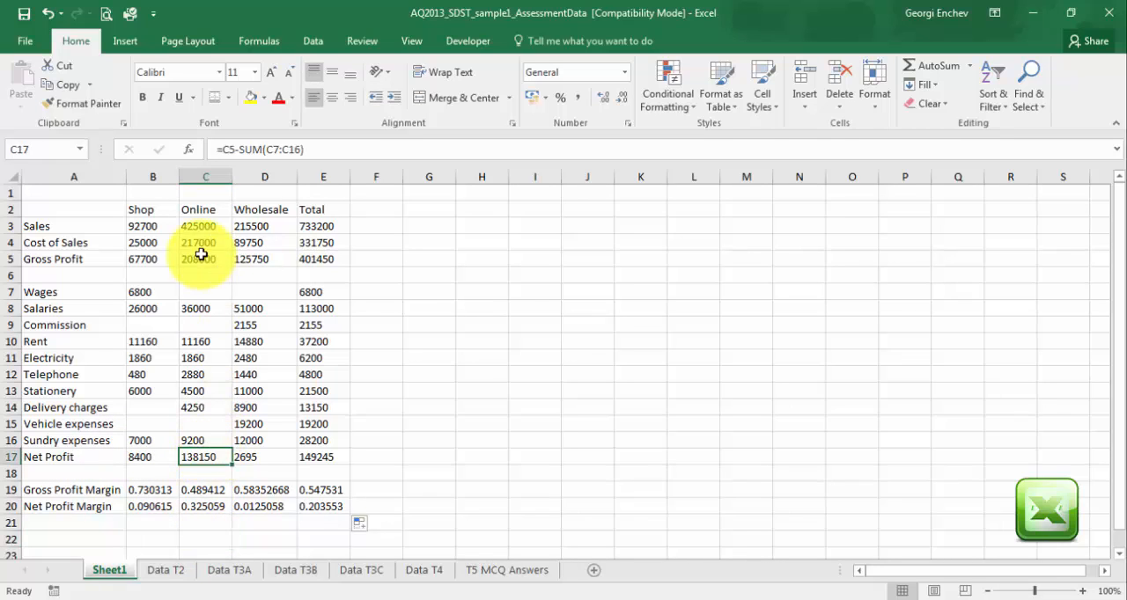
left_click(251, 98)
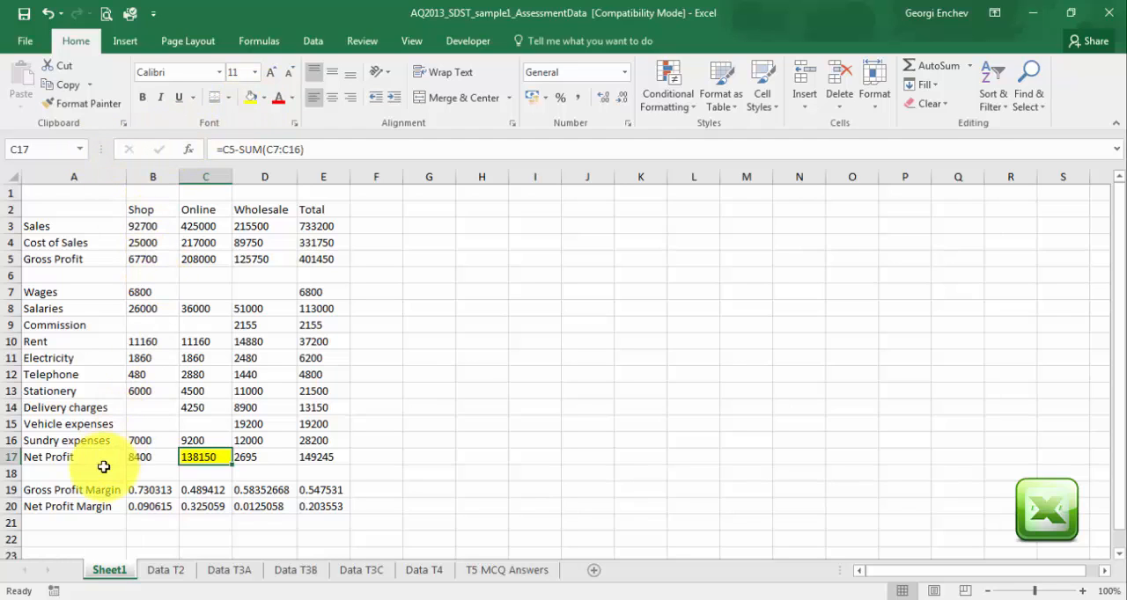
left_click(150, 492)
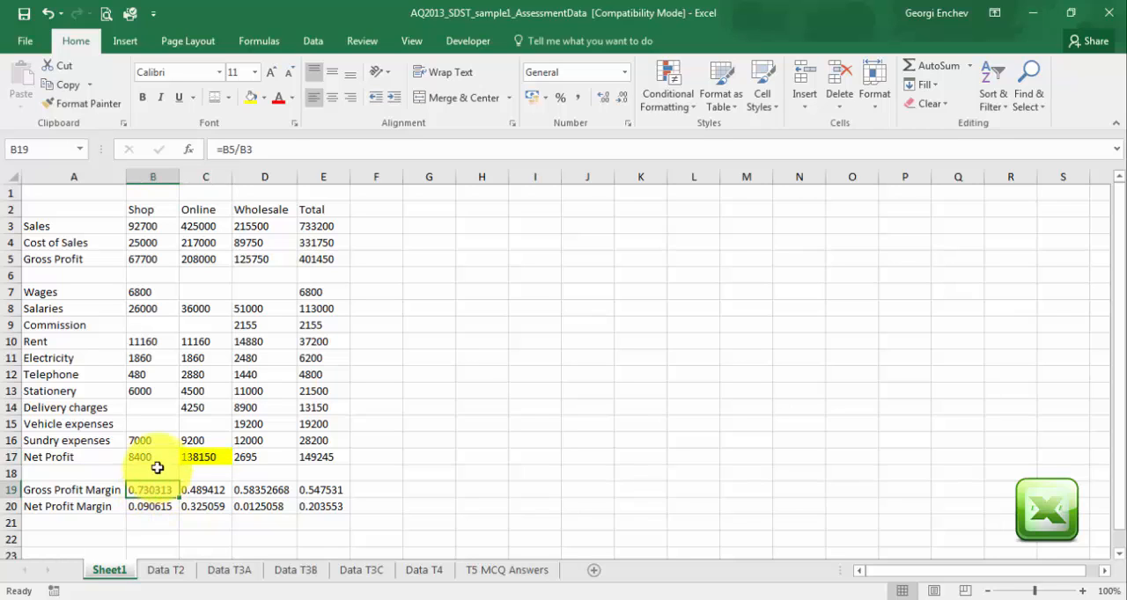
left_click(278, 98)
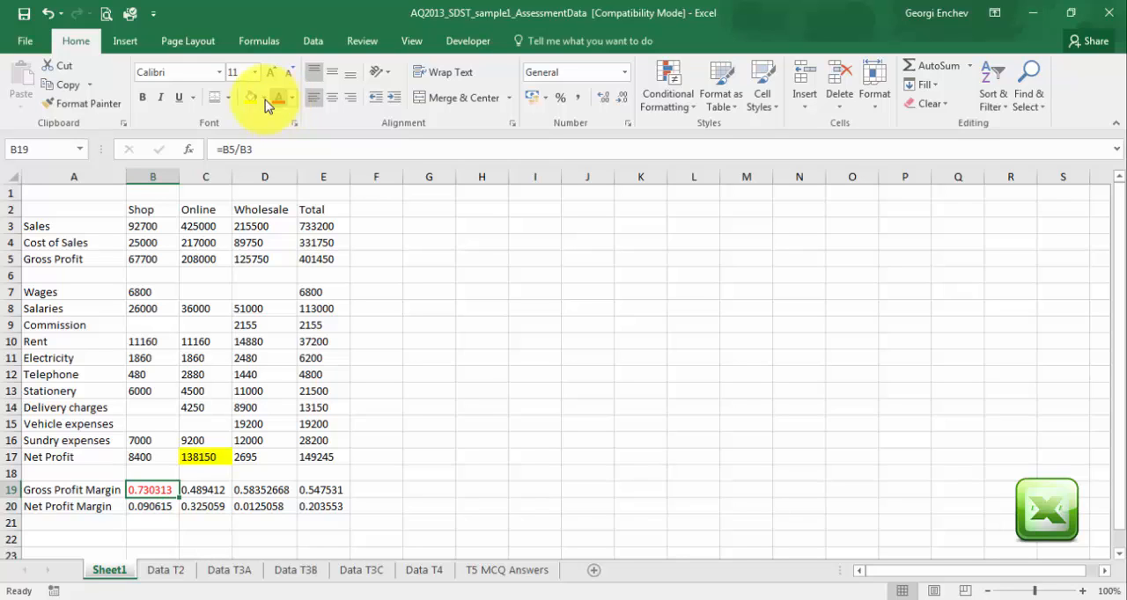
left_click(417, 296)
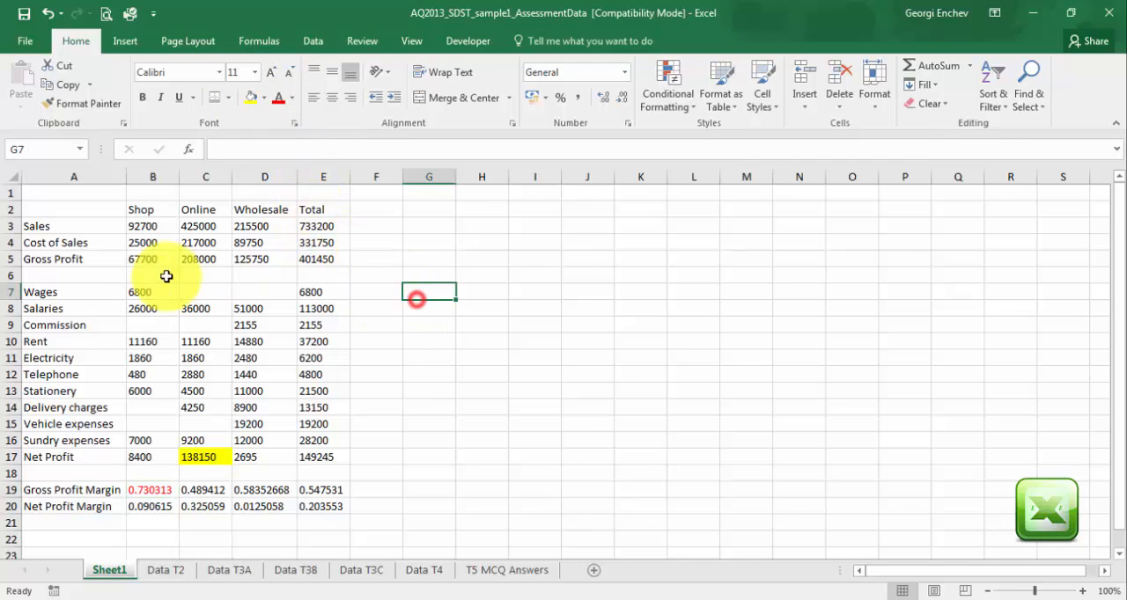
Format the figures in B3:E17 as pounds in the Accounting format with no decimal places, and right-align them.
left_click(145, 228)
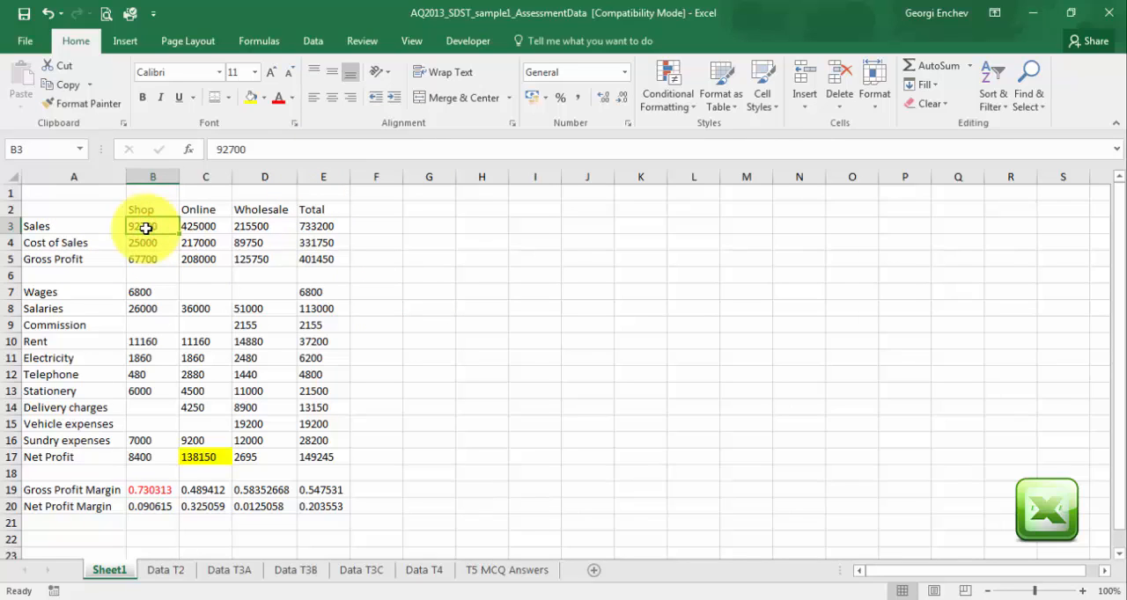
left_click_drag(145, 226, 320, 464)
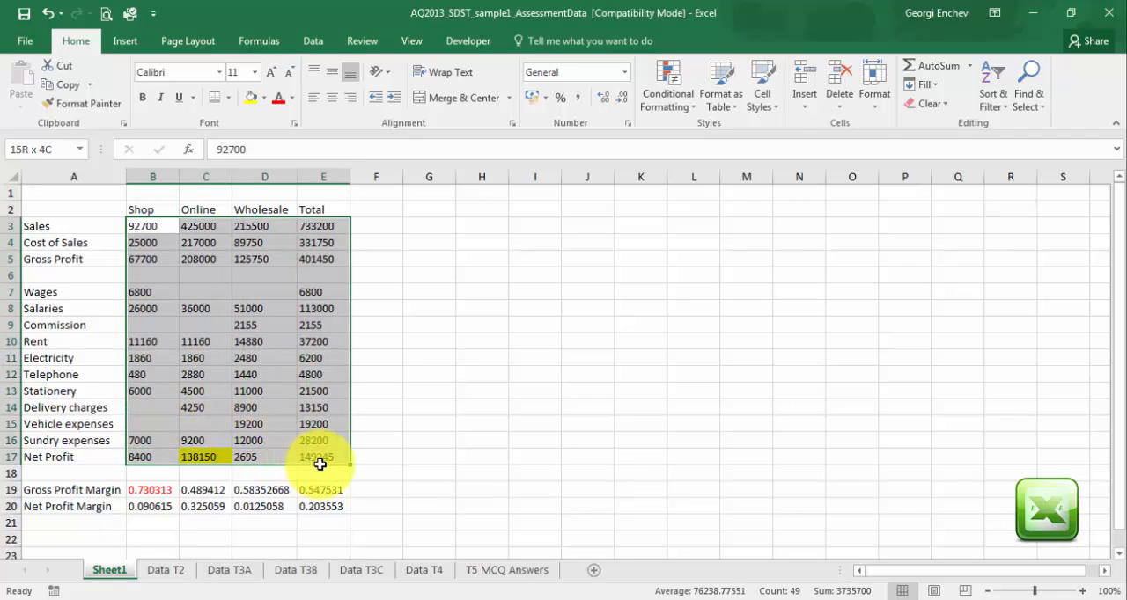
left_click_drag(319, 464, 317, 461)
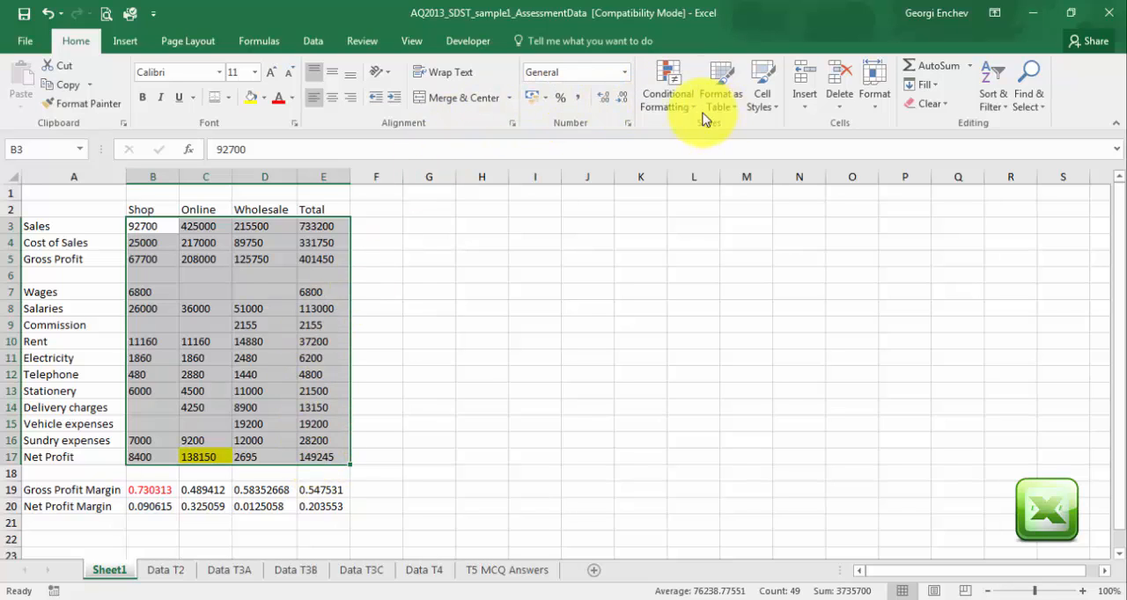
left_click(535, 99)
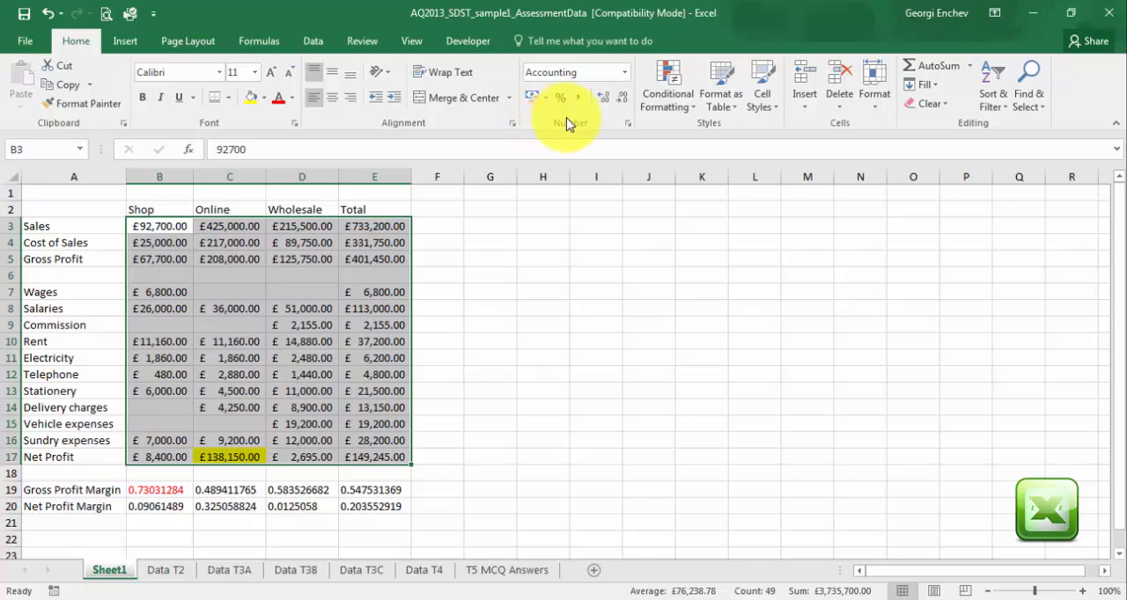
left_click(623, 101)
left_click(624, 101)
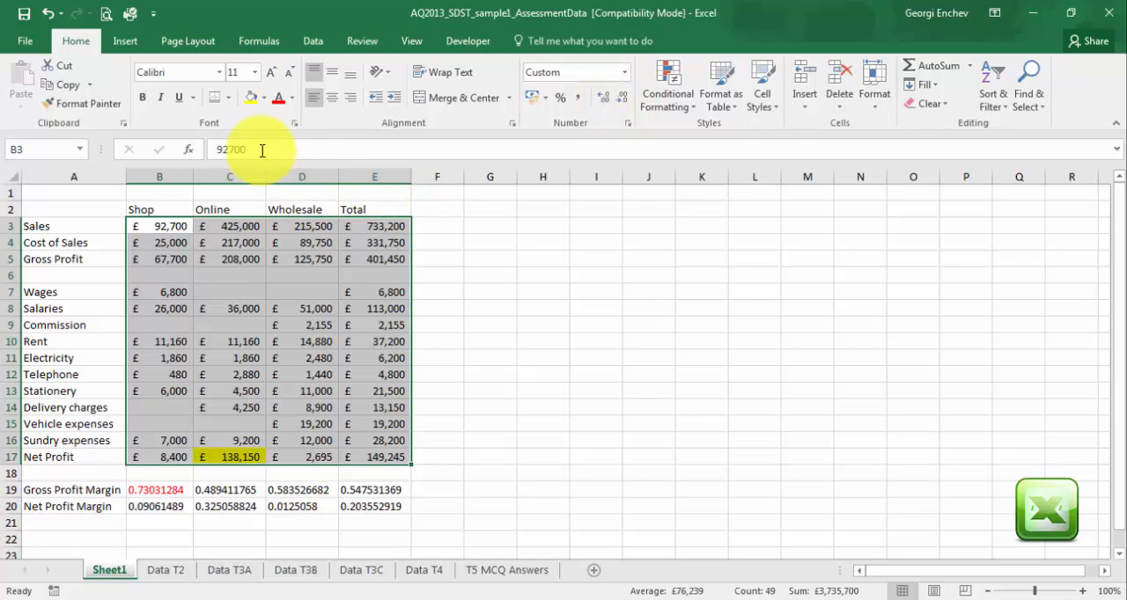
left_click(353, 99)
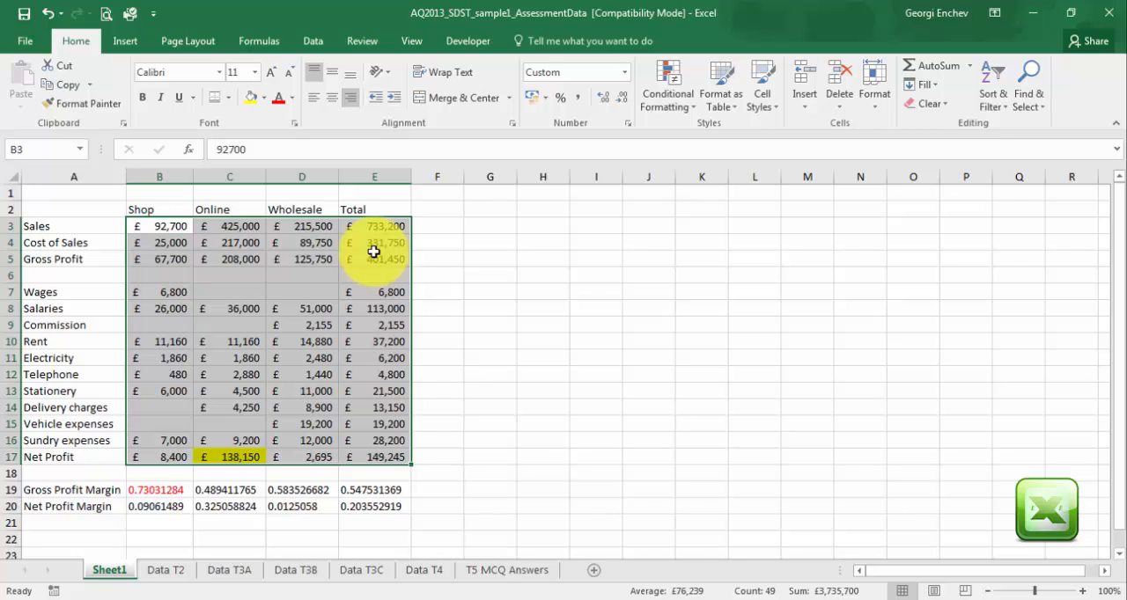
Format the Gross and Net Profit Margins in B19:E20 as percentages with two decimal places, and right-align them.
left_click(141, 493)
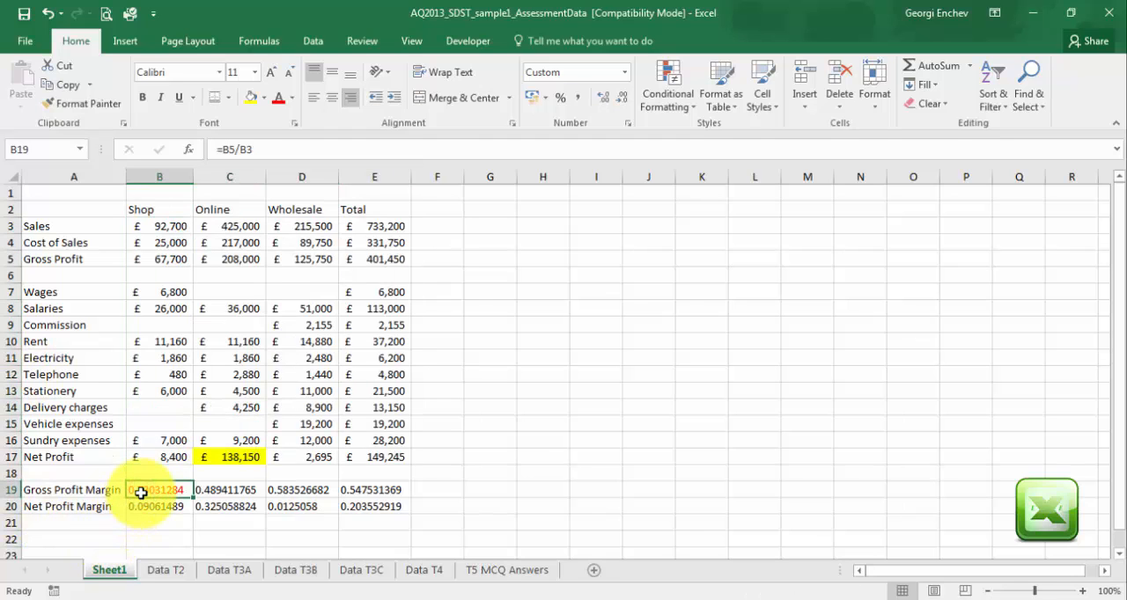
left_click_drag(143, 493, 352, 500)
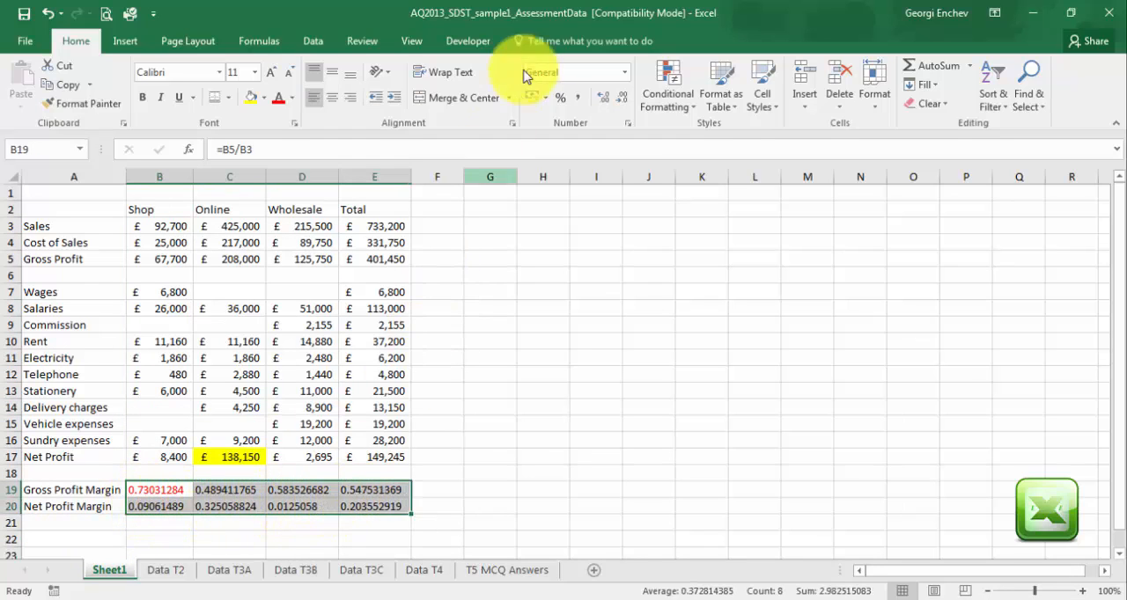
left_click(561, 98)
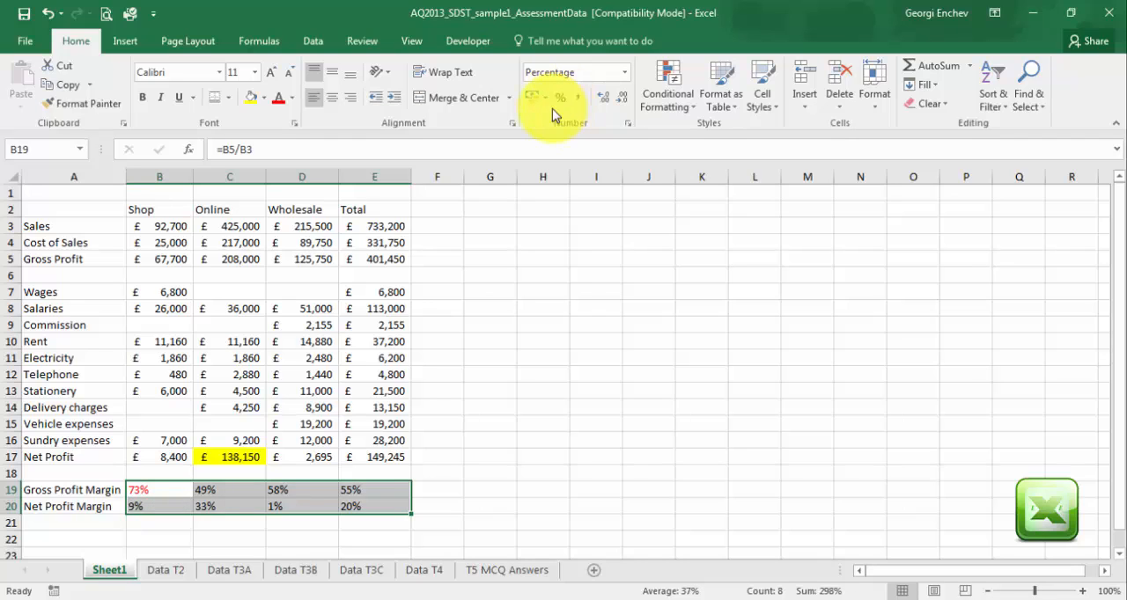
left_click(606, 105)
left_click(606, 105)
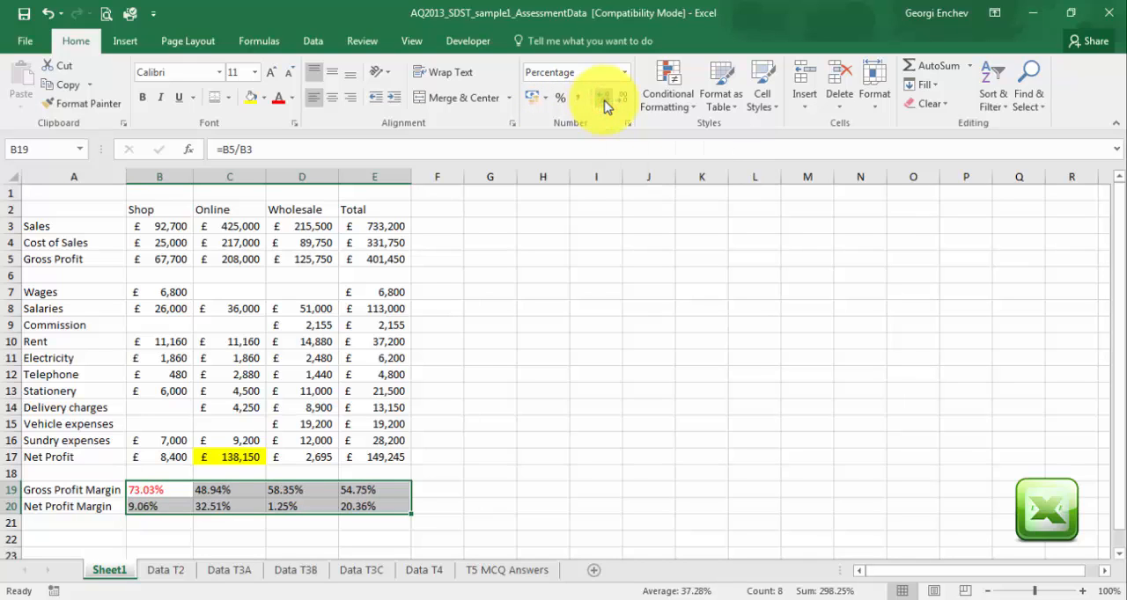
left_click(354, 103)
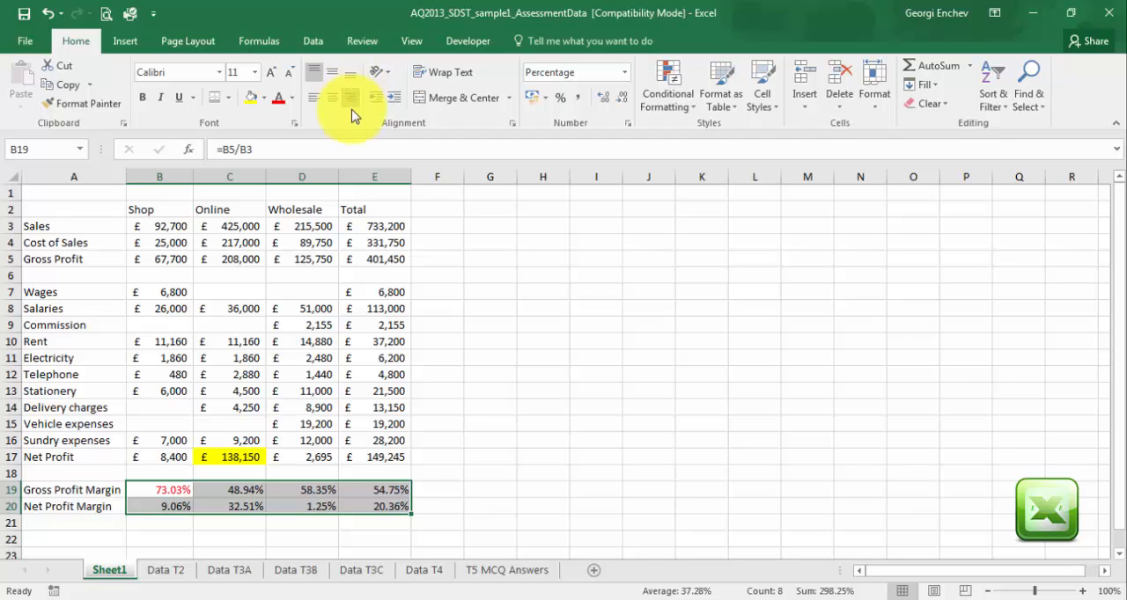
Add a top border to the Gross Profit figures in B5:E5.
left_click(170, 257)
left_click_drag(170, 257, 367, 258)
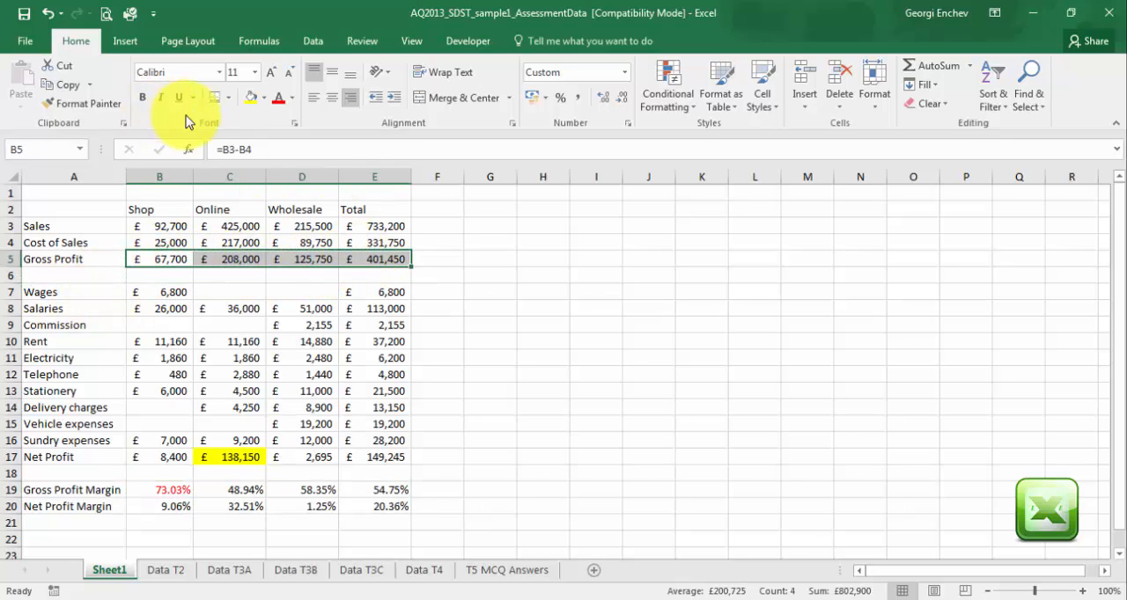
left_click(229, 98)
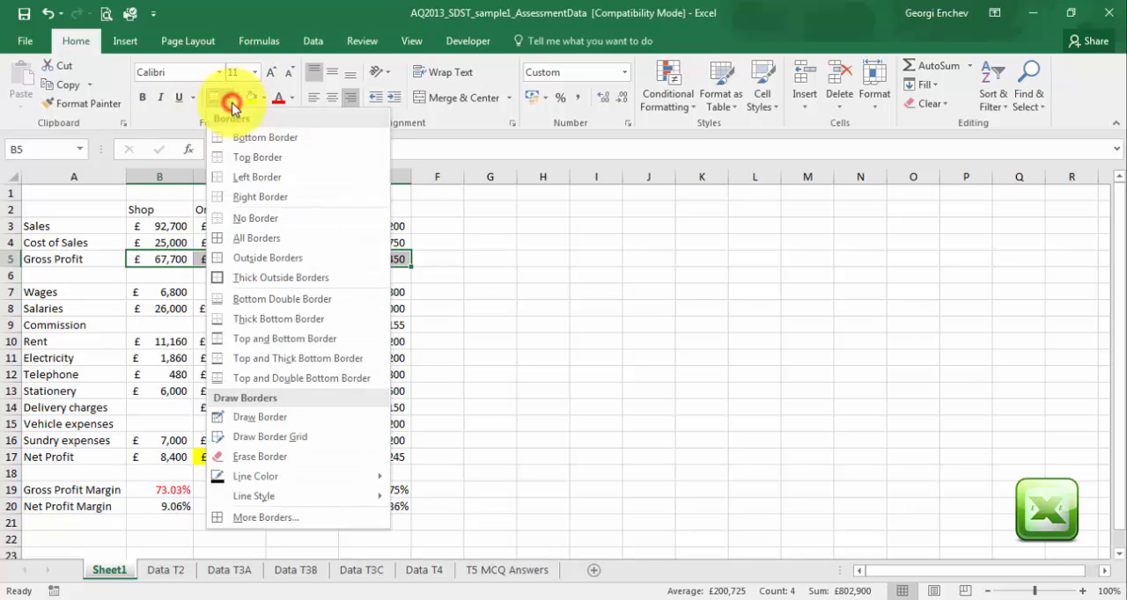
left_click(220, 167)
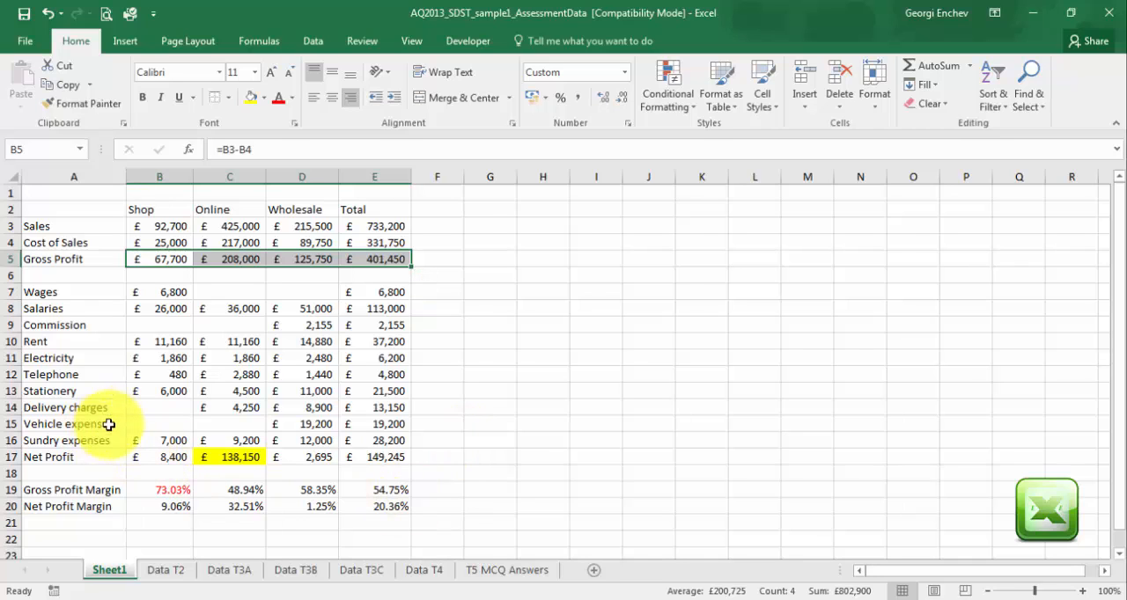
Apply a top and double bottom border to the Net Profit figures in B17:E17.
left_click(164, 457)
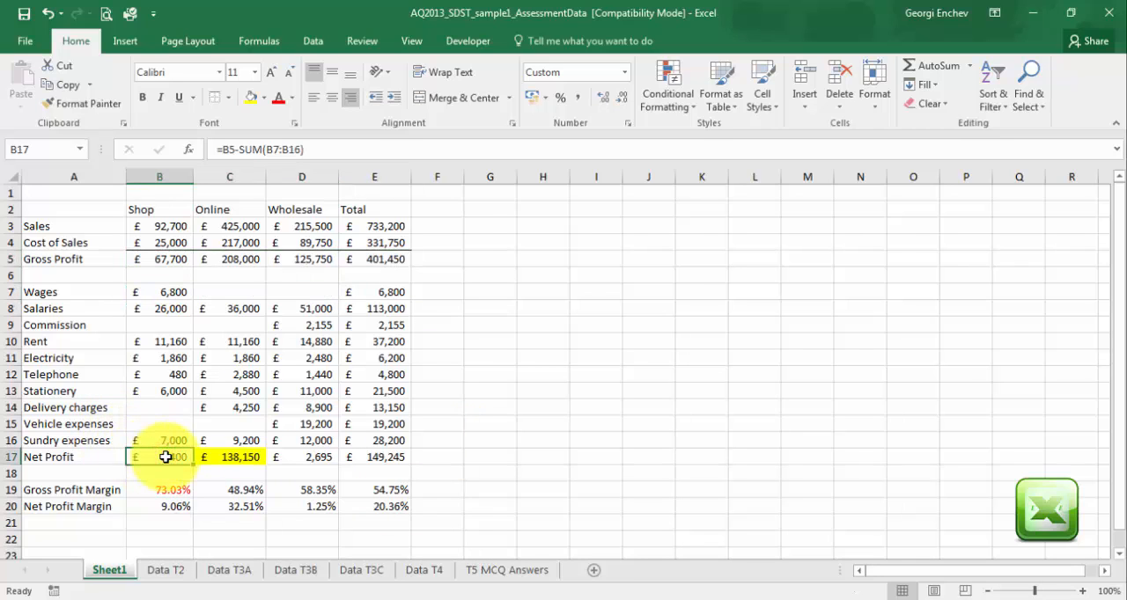
left_click_drag(165, 457, 379, 445)
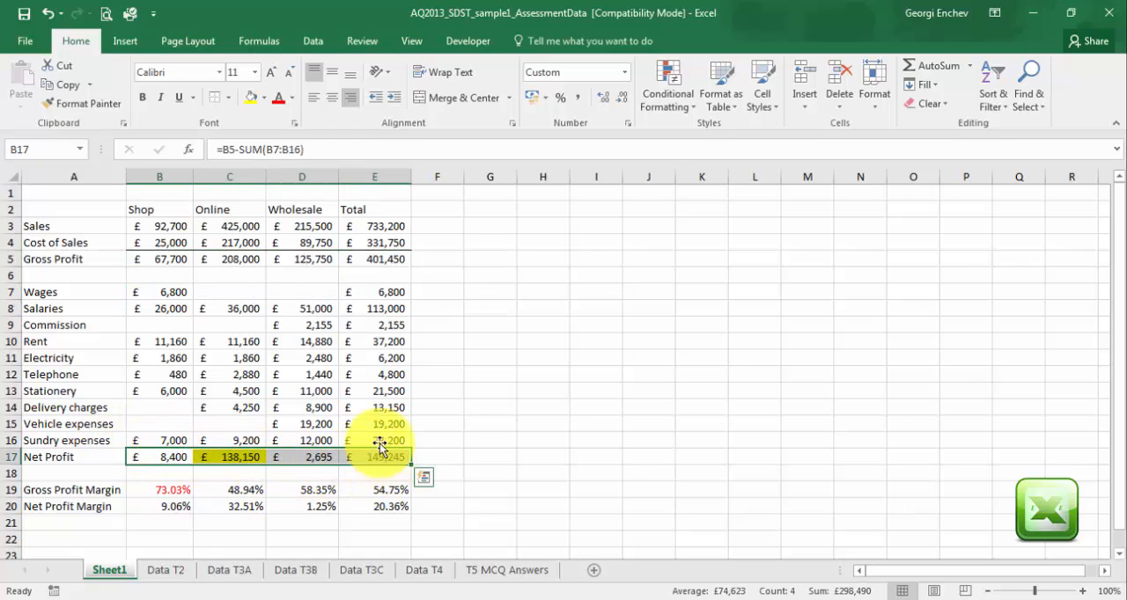
left_click(230, 101)
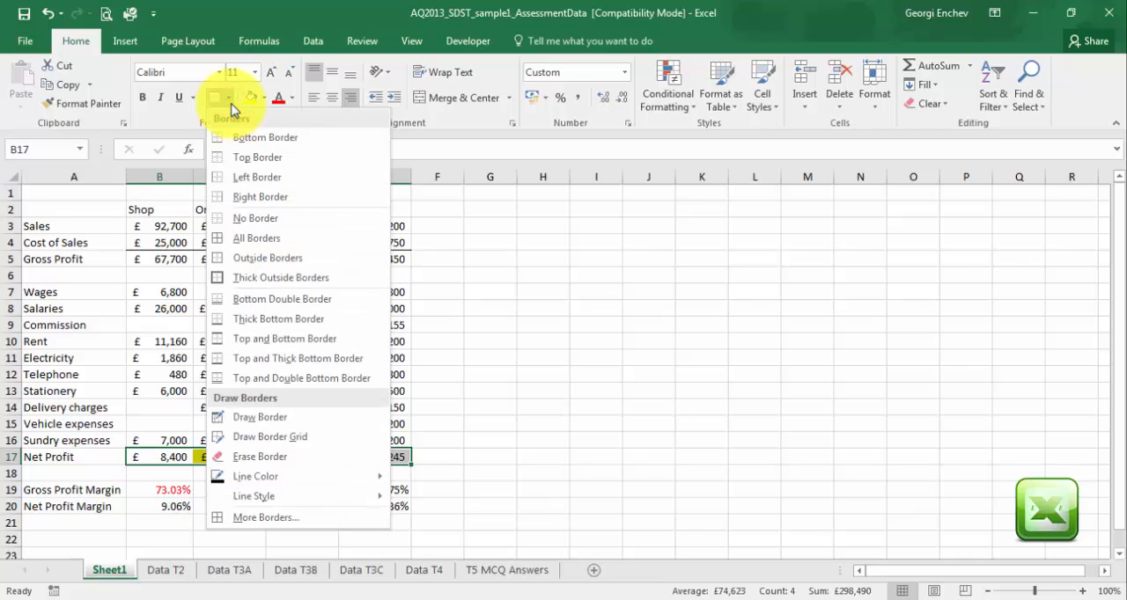
left_click(220, 378)
left_click(537, 490)
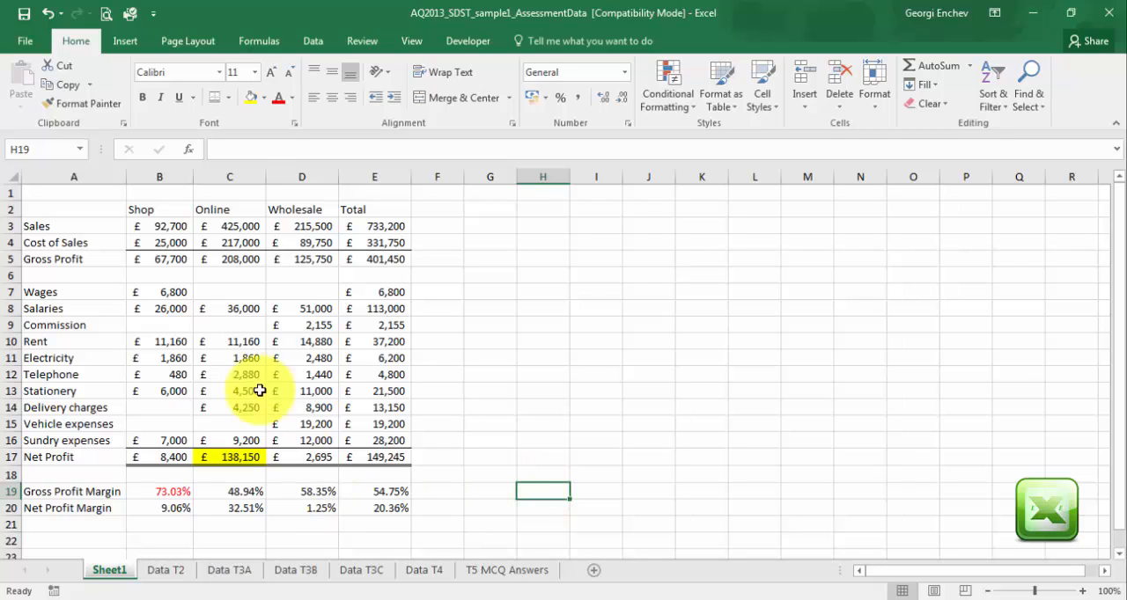
Make the column headings in B2:E2 bold, underlined and centred.
left_click(147, 213)
left_click_drag(147, 213, 377, 213)
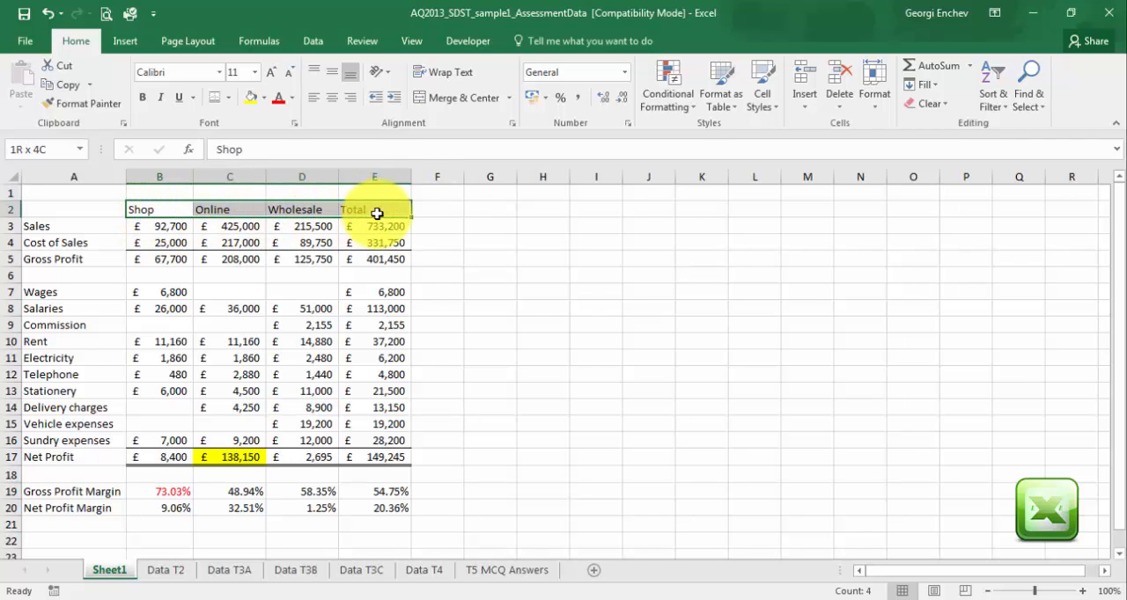
left_click(143, 99)
left_click(180, 98)
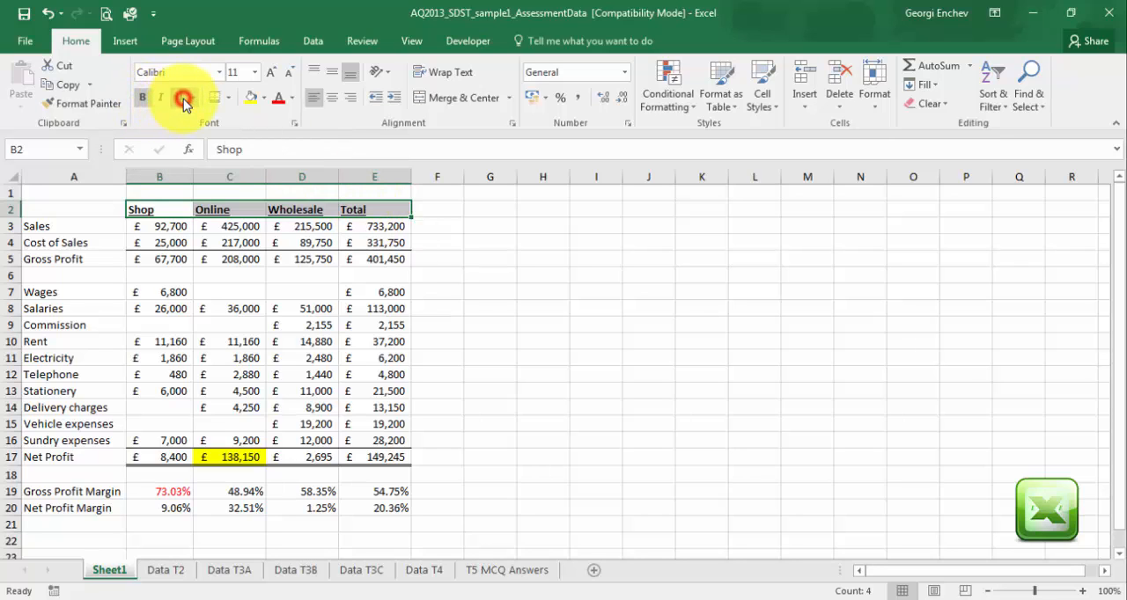
left_click(335, 102)
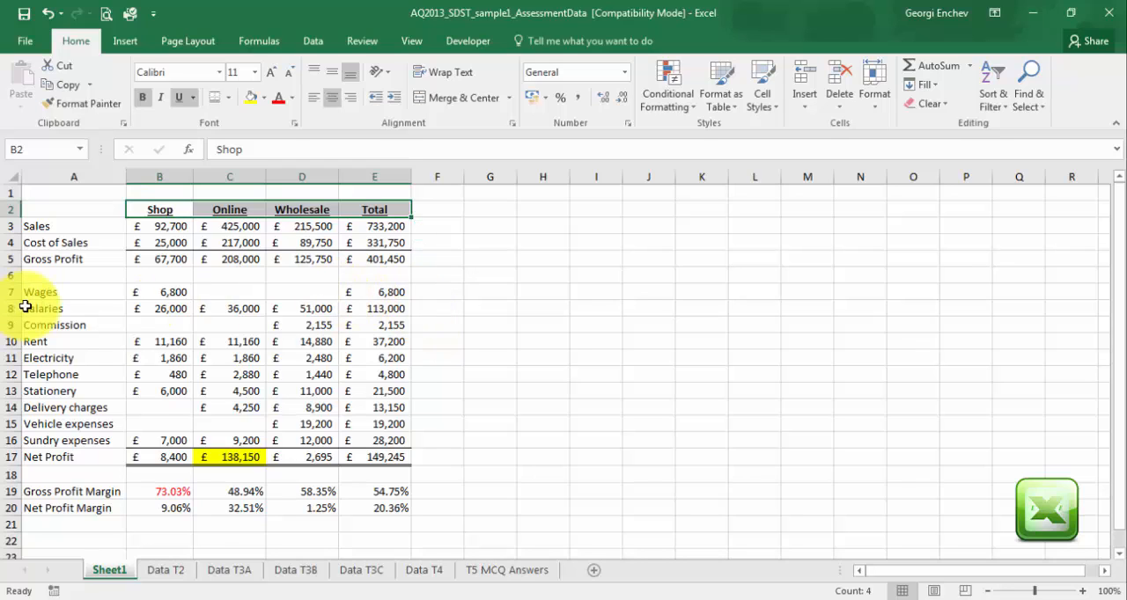
Enter the title "Profit for the year to 31 May 2014" in cell A1.
left_click(88, 195)
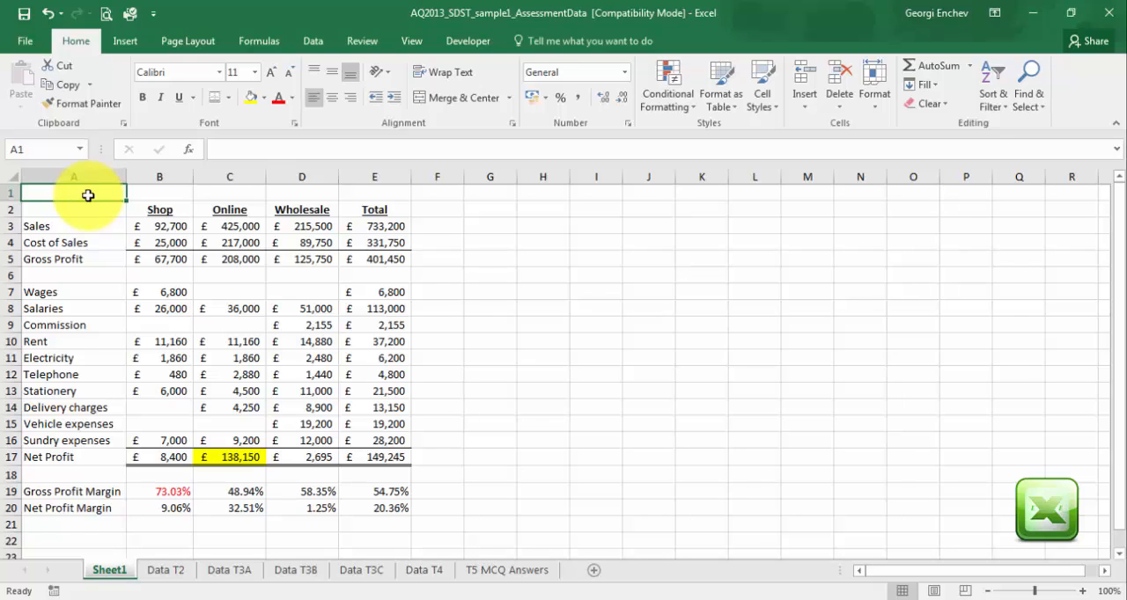
type("Profit")
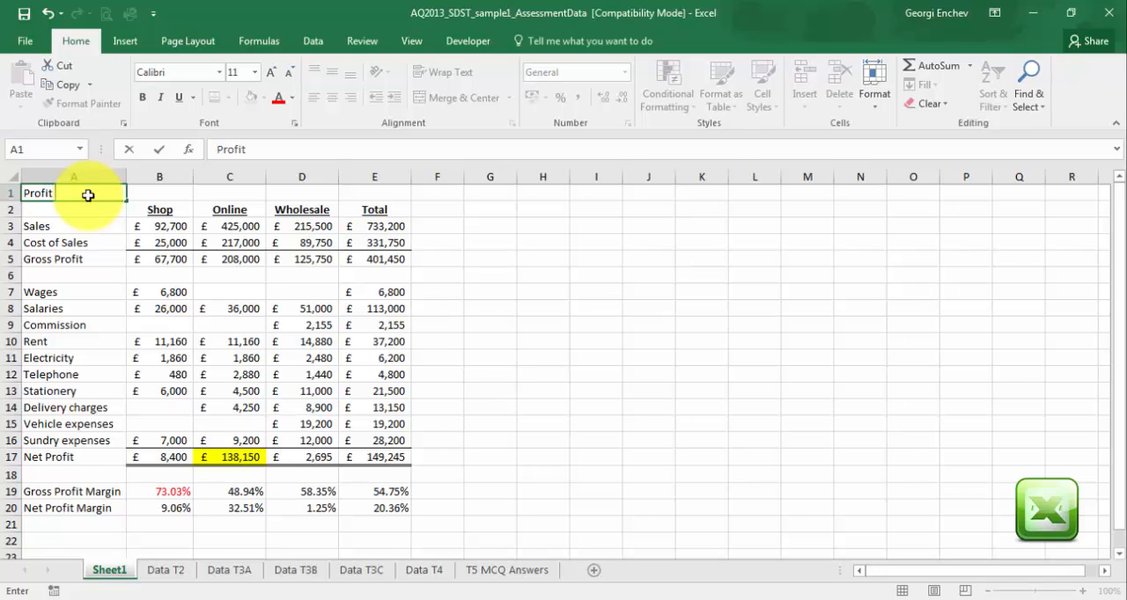
type(" for the yea")
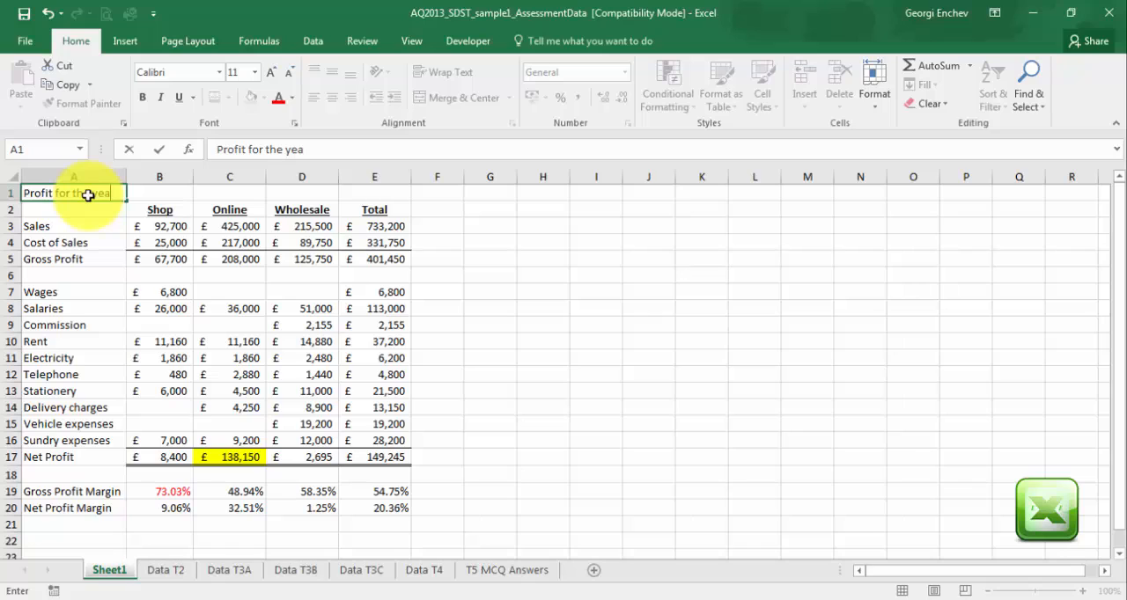
type("r to 31 May")
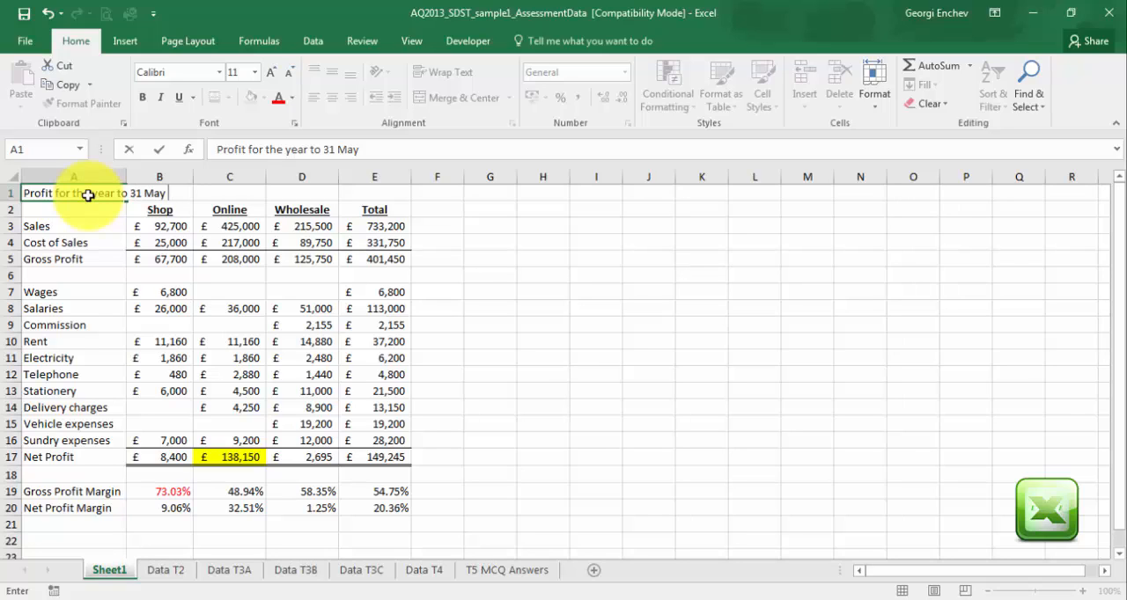
type(" 2014")
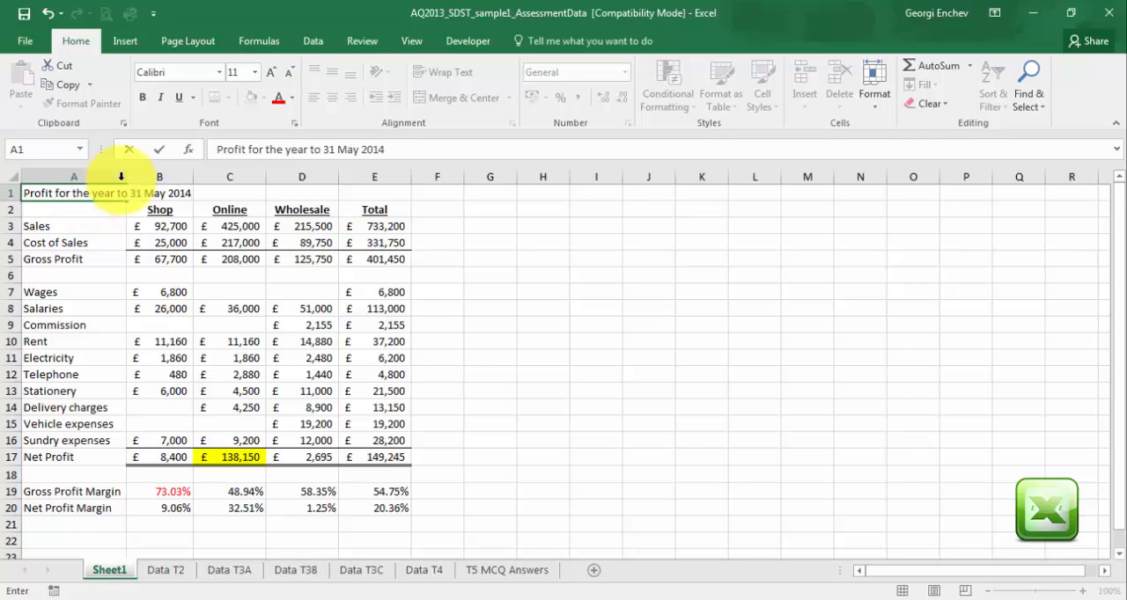
left_click(453, 271)
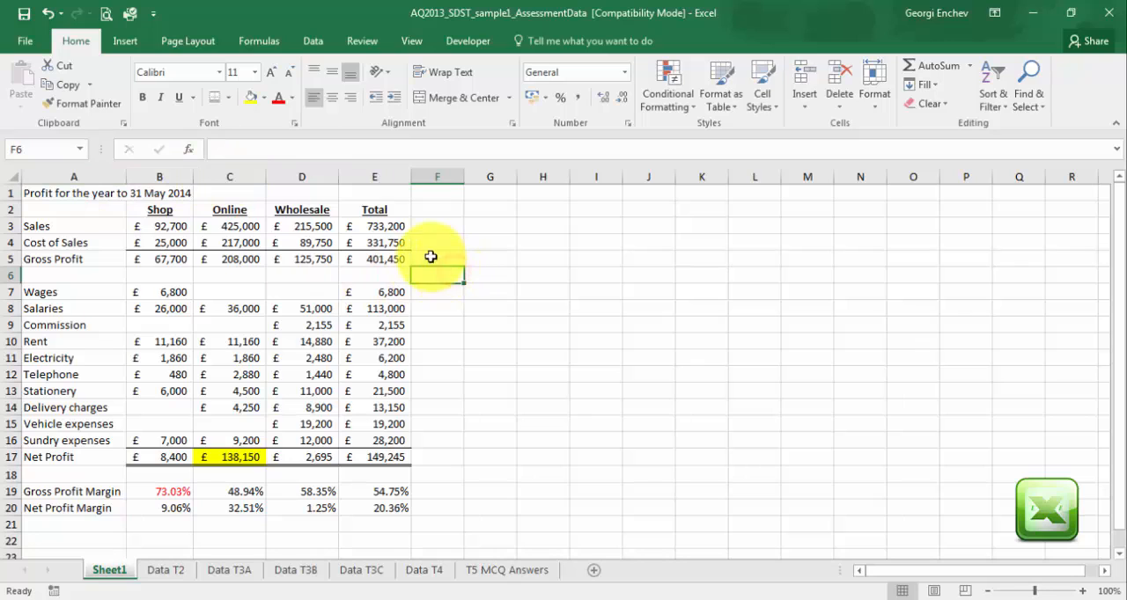
Merge and centre the title across A1:E1.
left_click(32, 193)
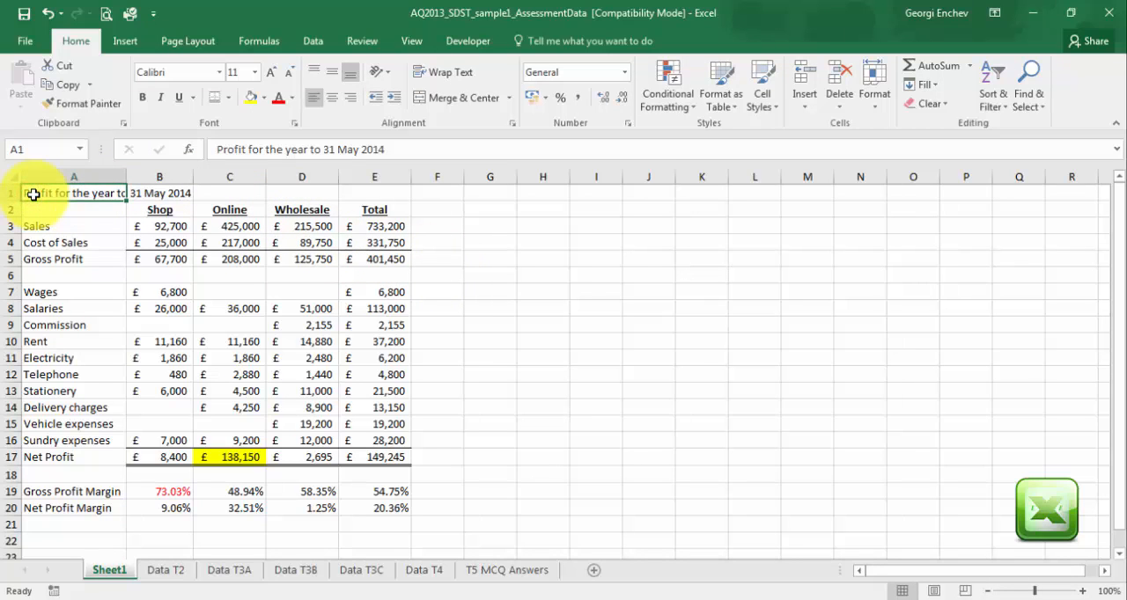
left_click_drag(33, 194, 354, 200)
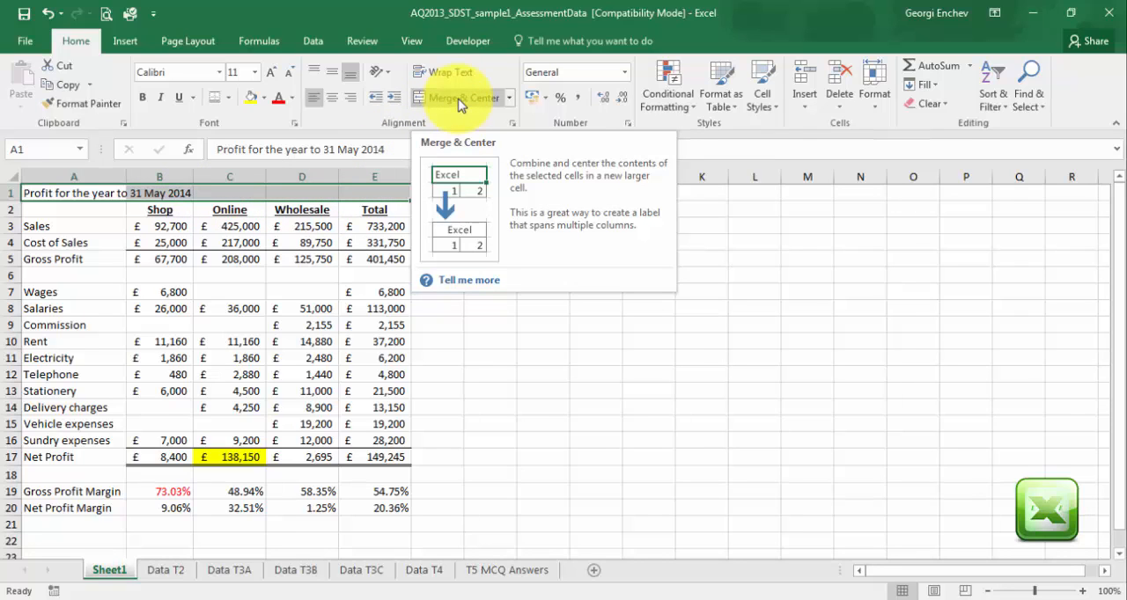
left_click(458, 99)
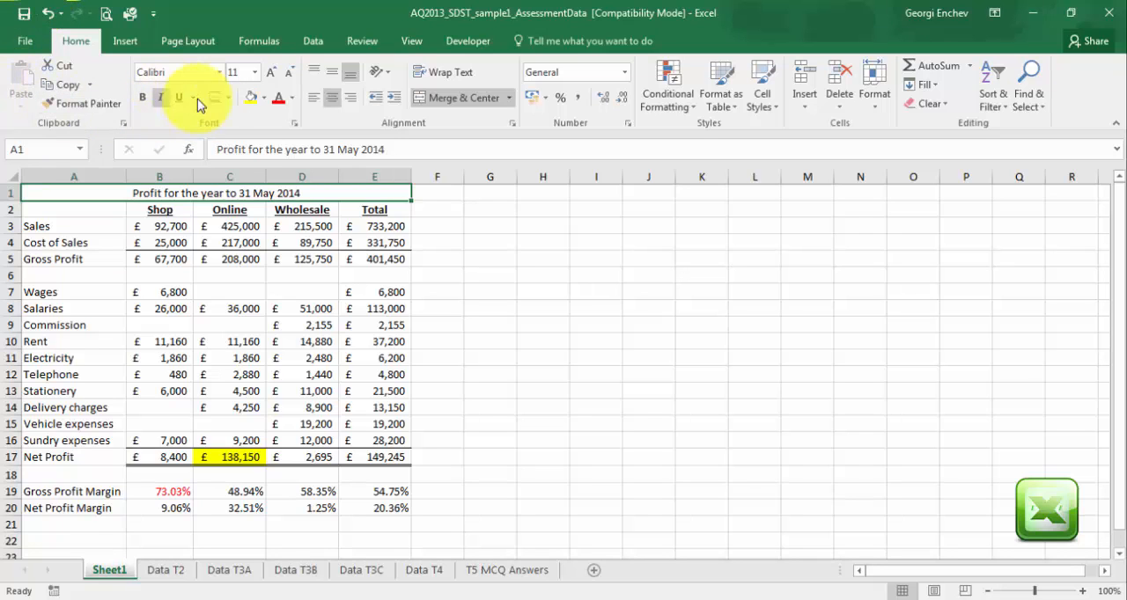
Format the merged title in row 1 as Arial, size 12, bold.
left_click(218, 72)
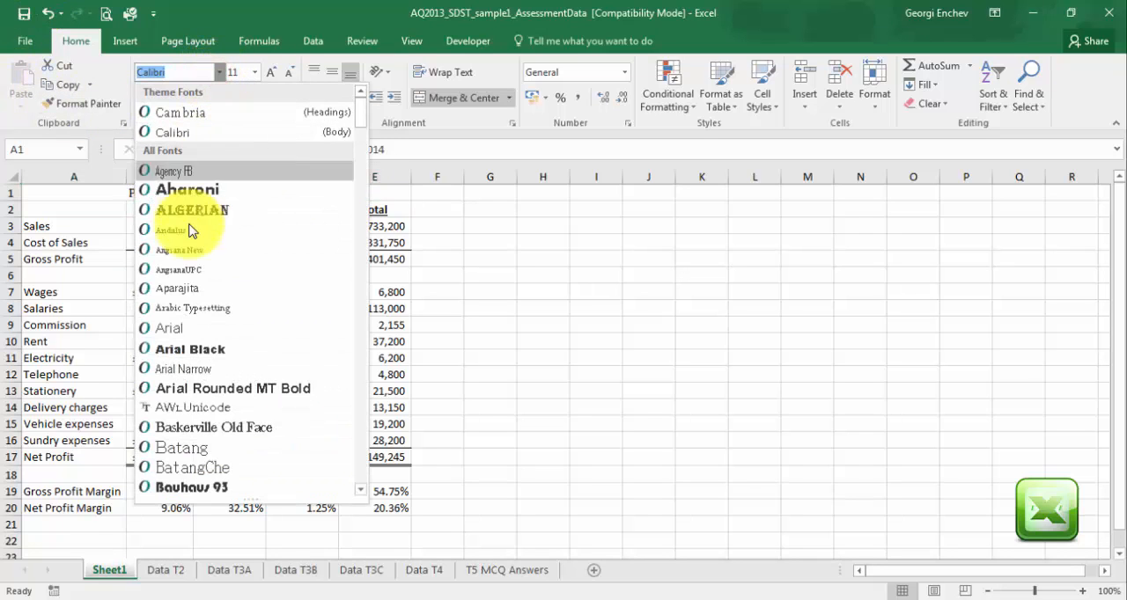
left_click(176, 327)
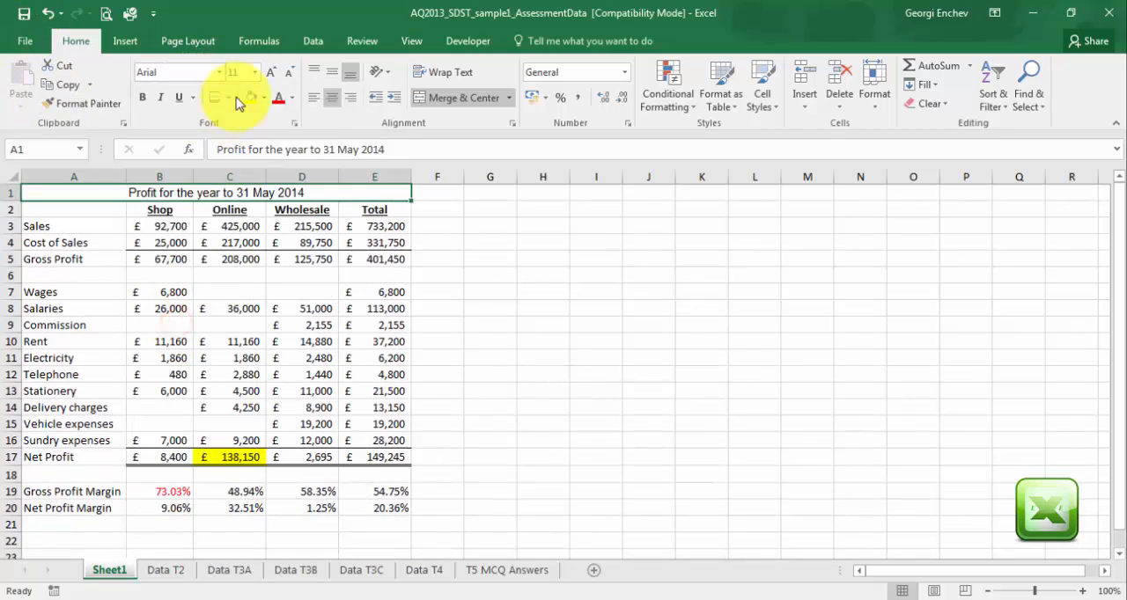
left_click(254, 72)
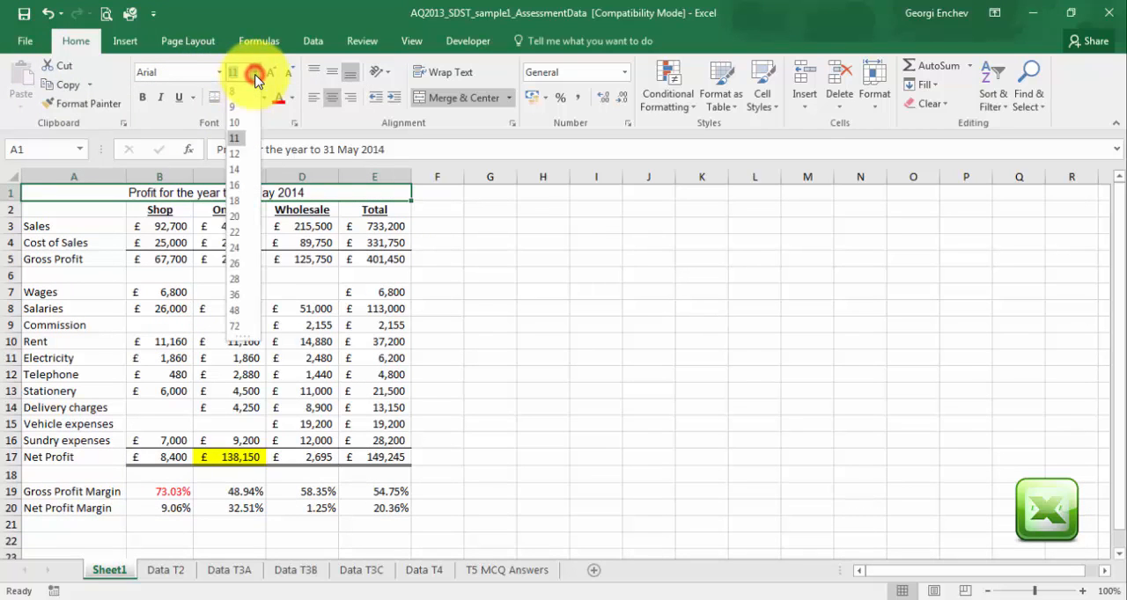
left_click(235, 155)
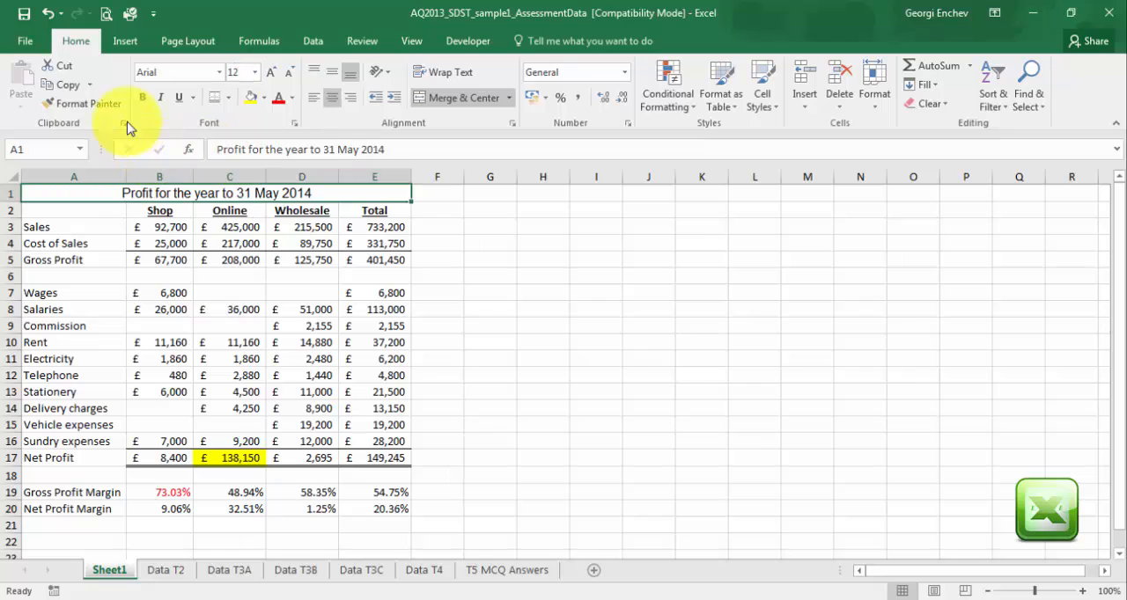
left_click(142, 99)
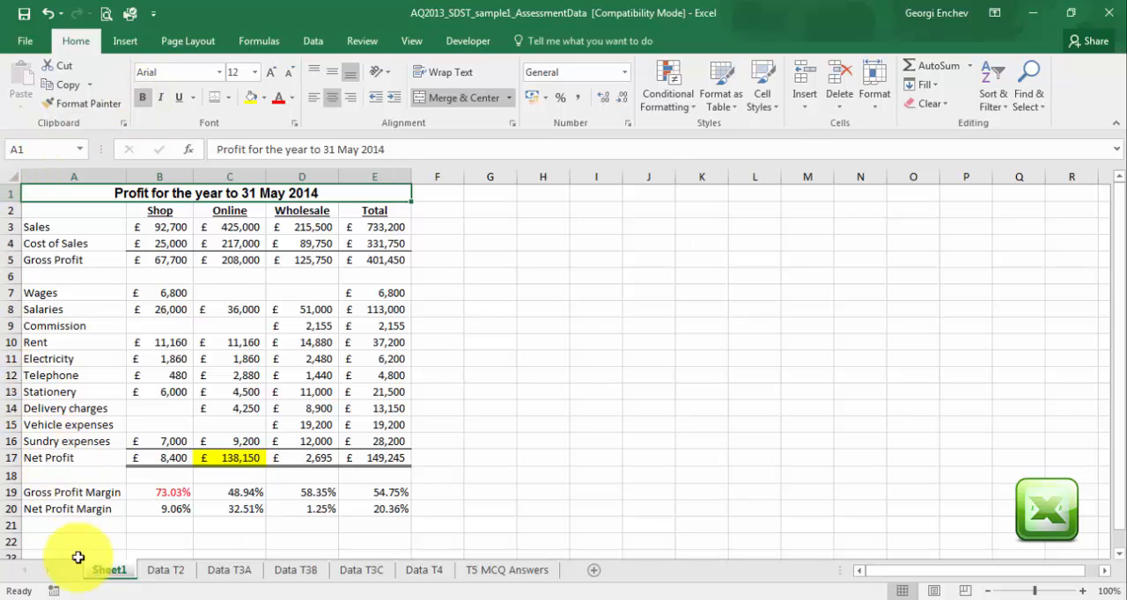
Colour the profit worksheet's sheet tab with the standard orange.
right_click(121, 576)
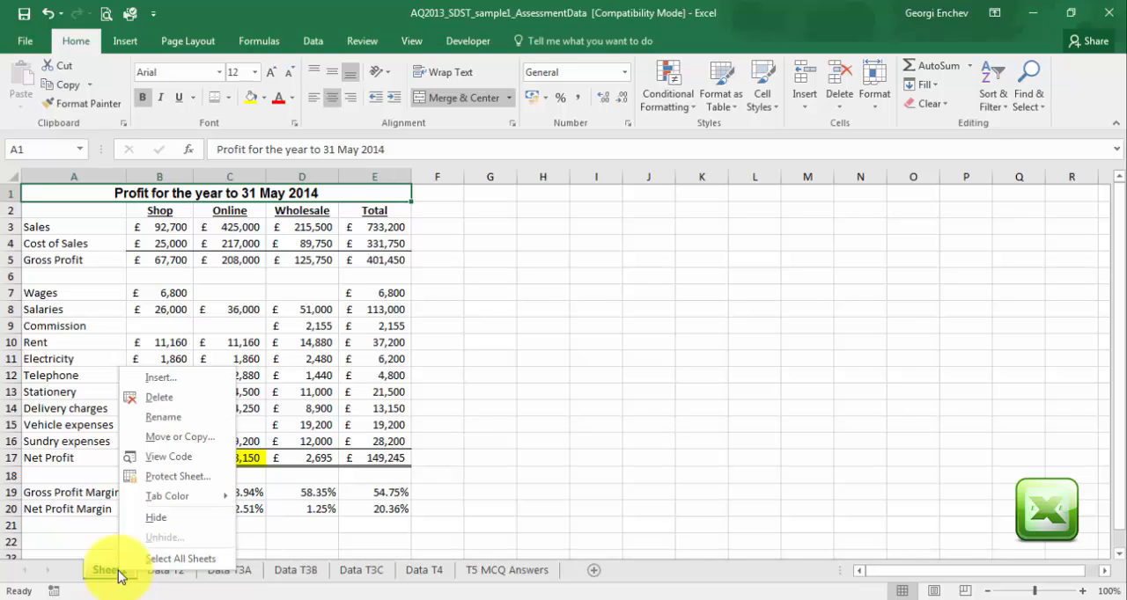
mouse_move(173, 502)
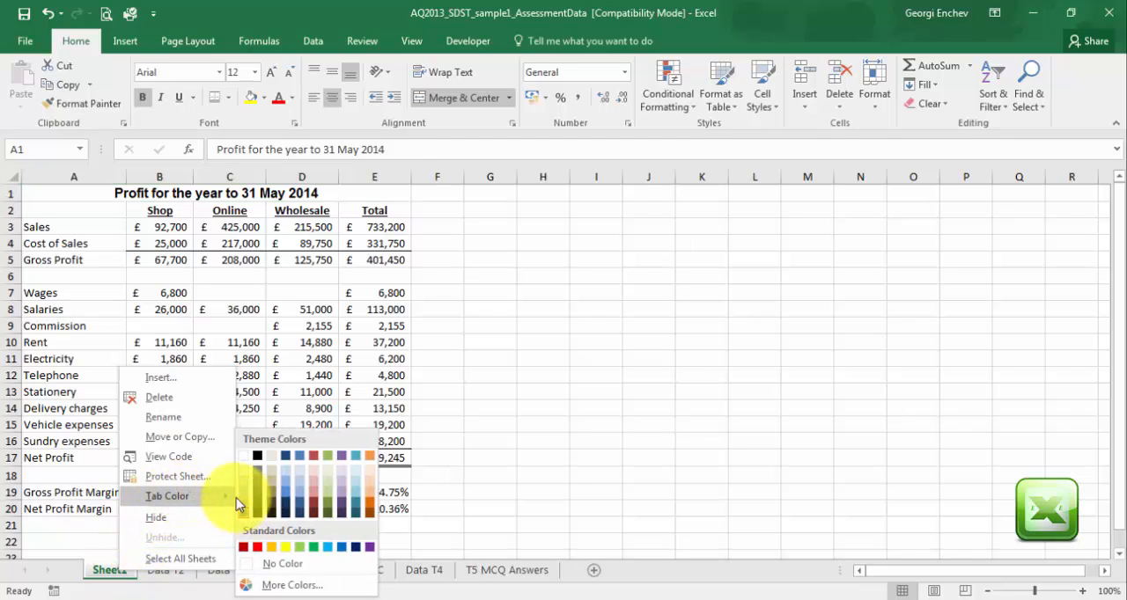
left_click(273, 550)
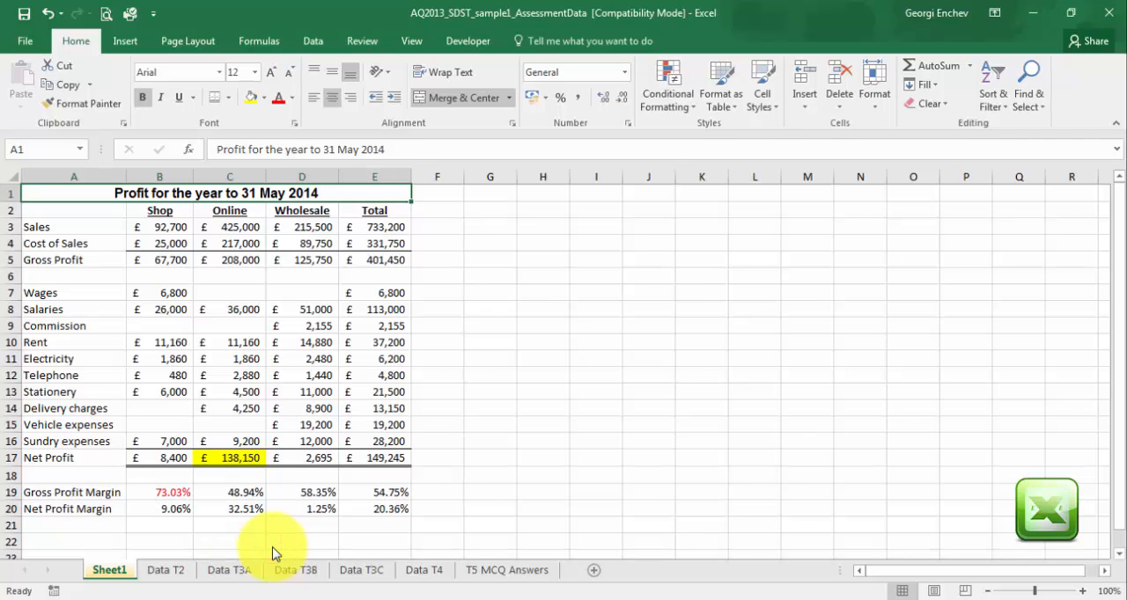
Rename the profit worksheet as T1MB2013 and check its tab against the Data T2 sheet.
double_click(121, 573)
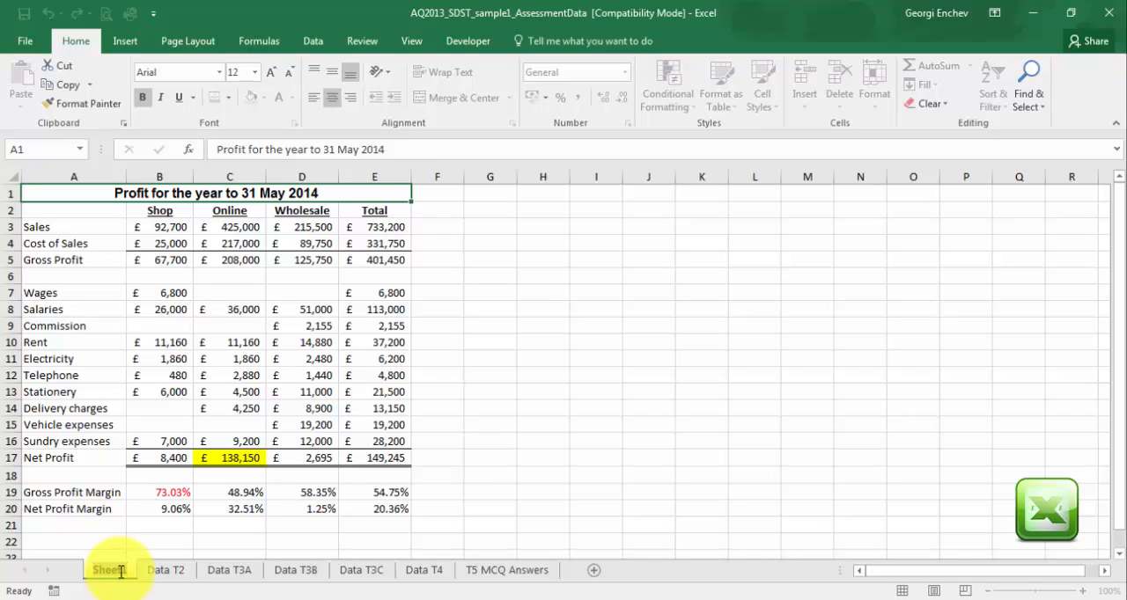
type("T")
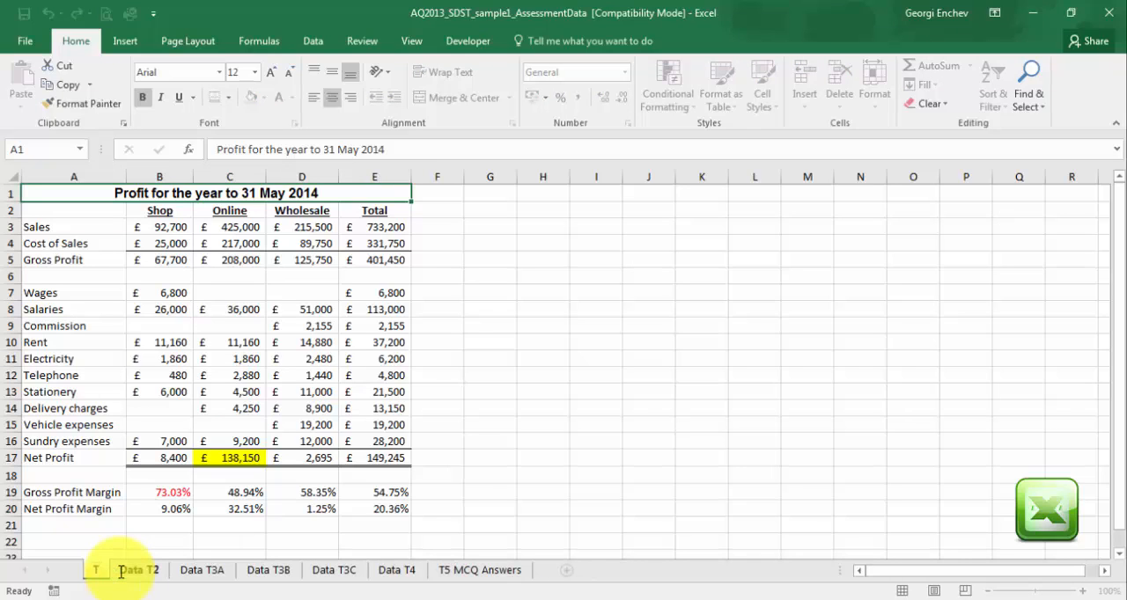
type("1")
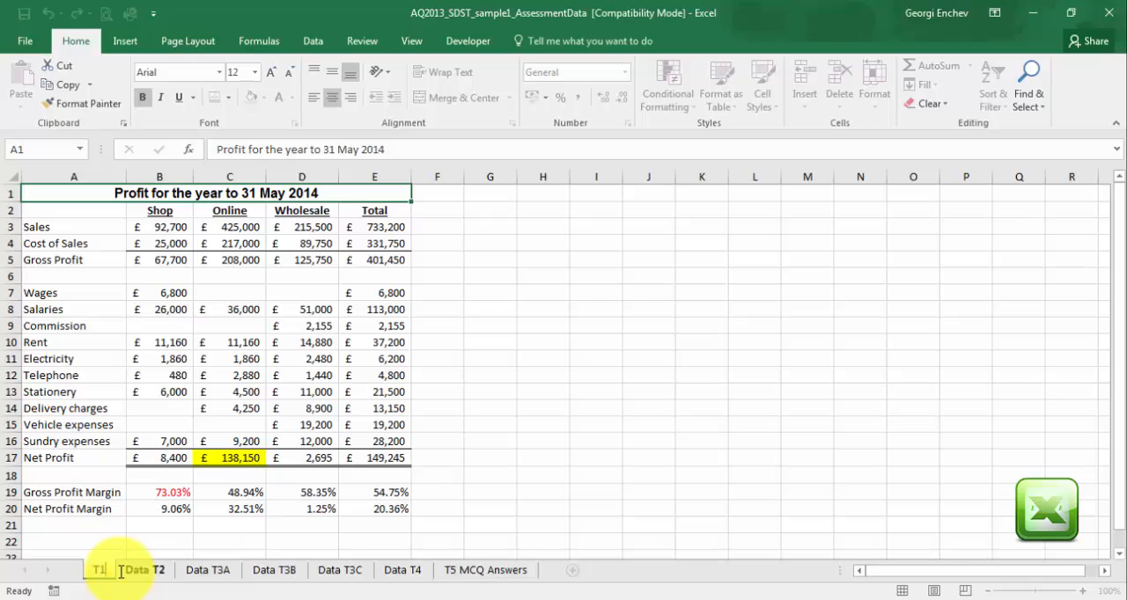
type("ME")
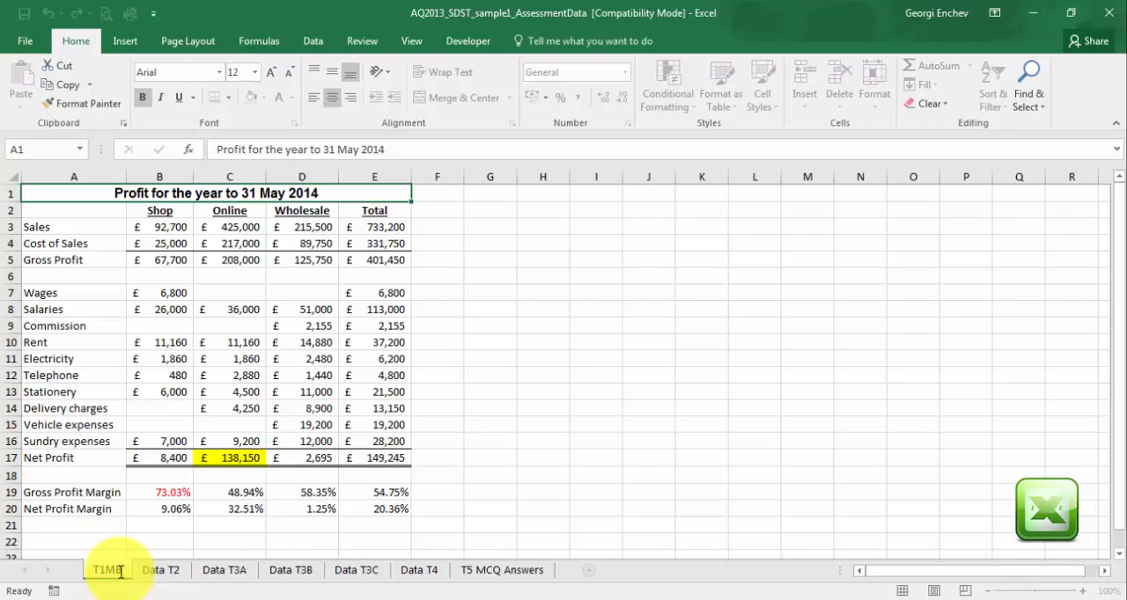
key("Return")
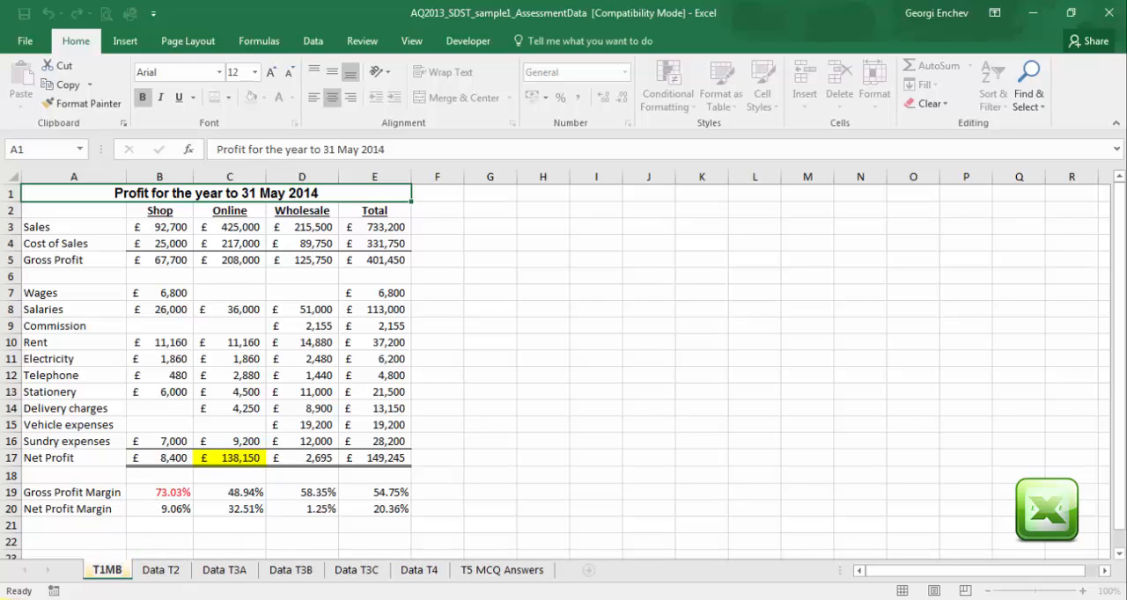
type("2013")
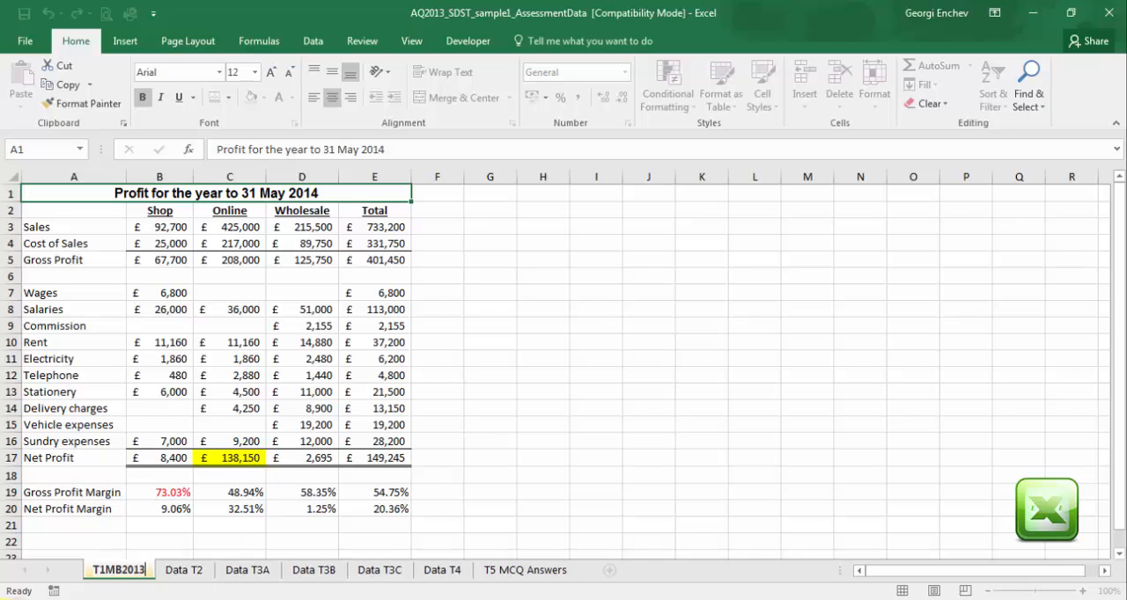
key("Return")
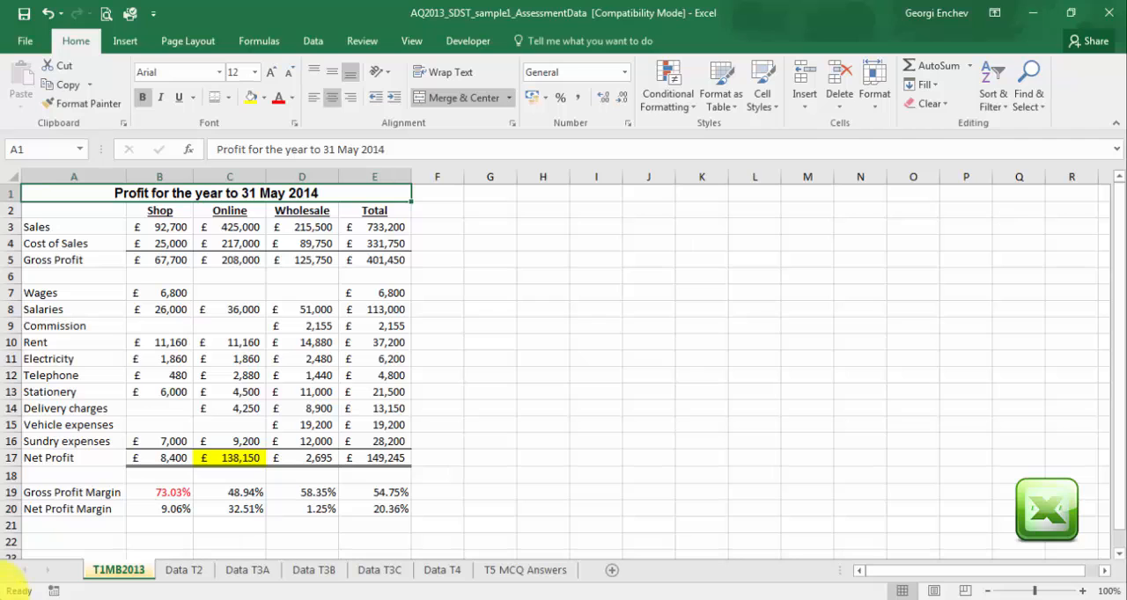
left_click(186, 573)
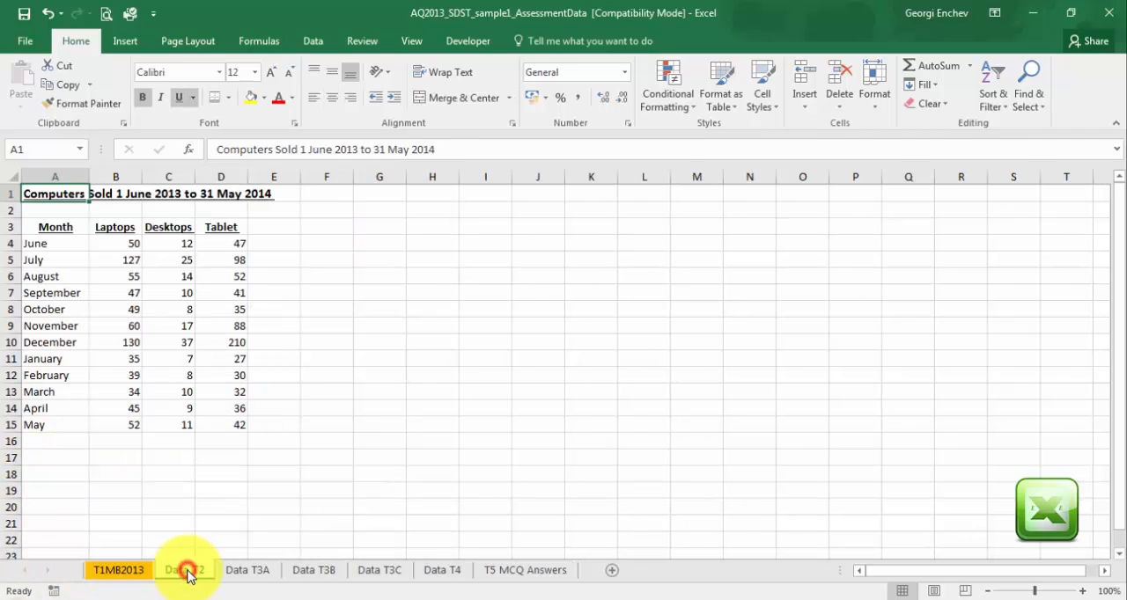
left_click(119, 573)
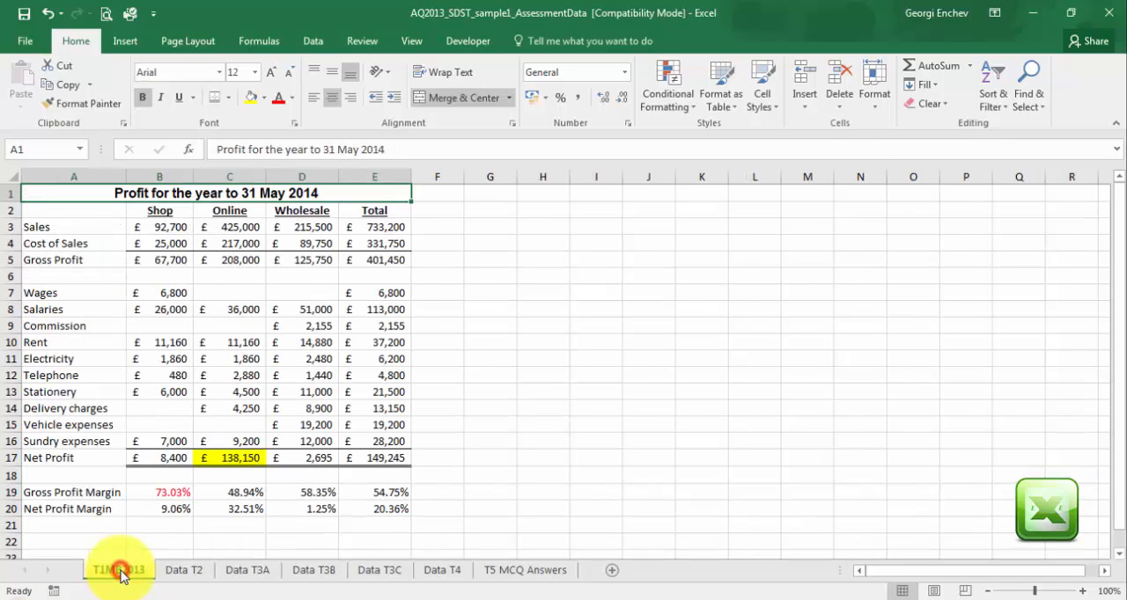